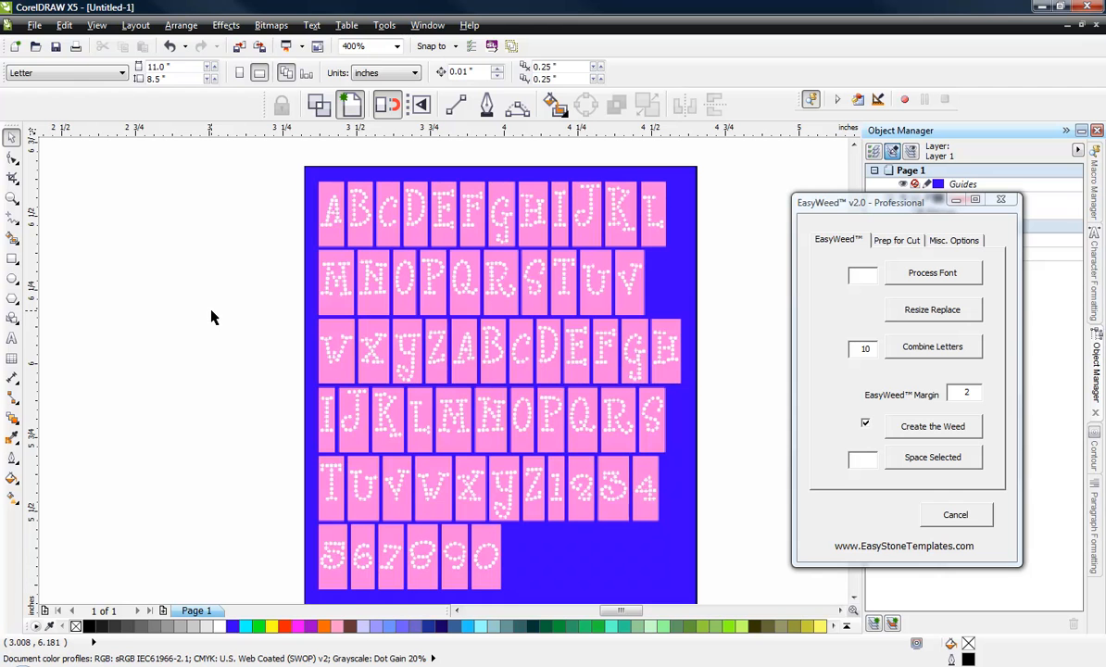
Step: Delete the alphabet sample bitmap from the page
{"action": "left_click", "coordinate": [470, 241]}
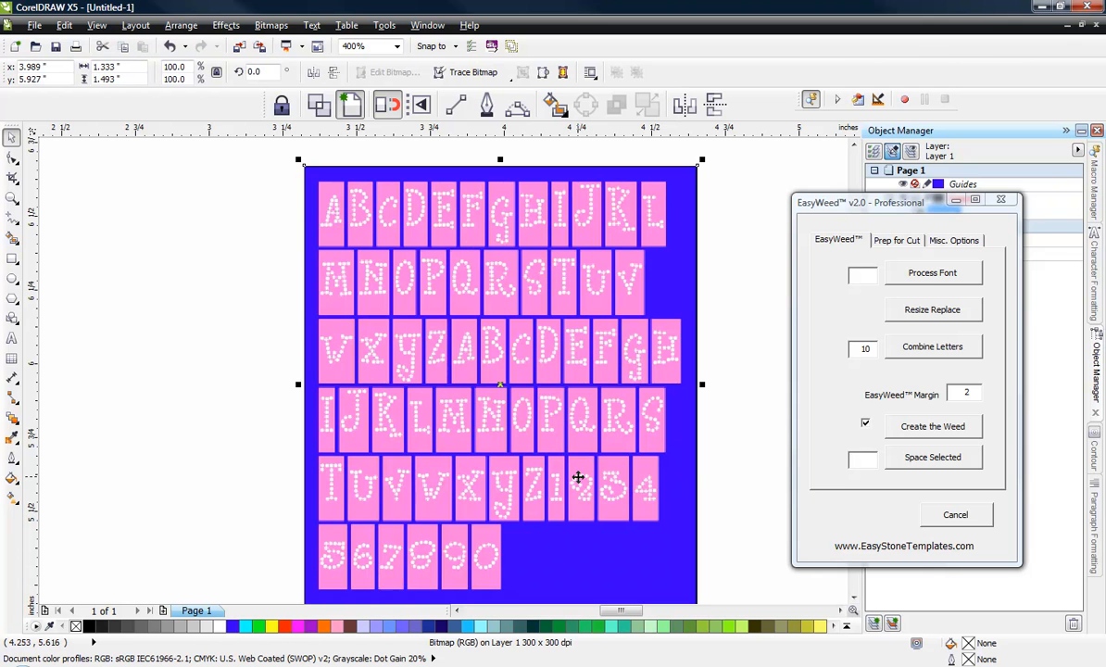
{"action": "key", "text": "Delete"}
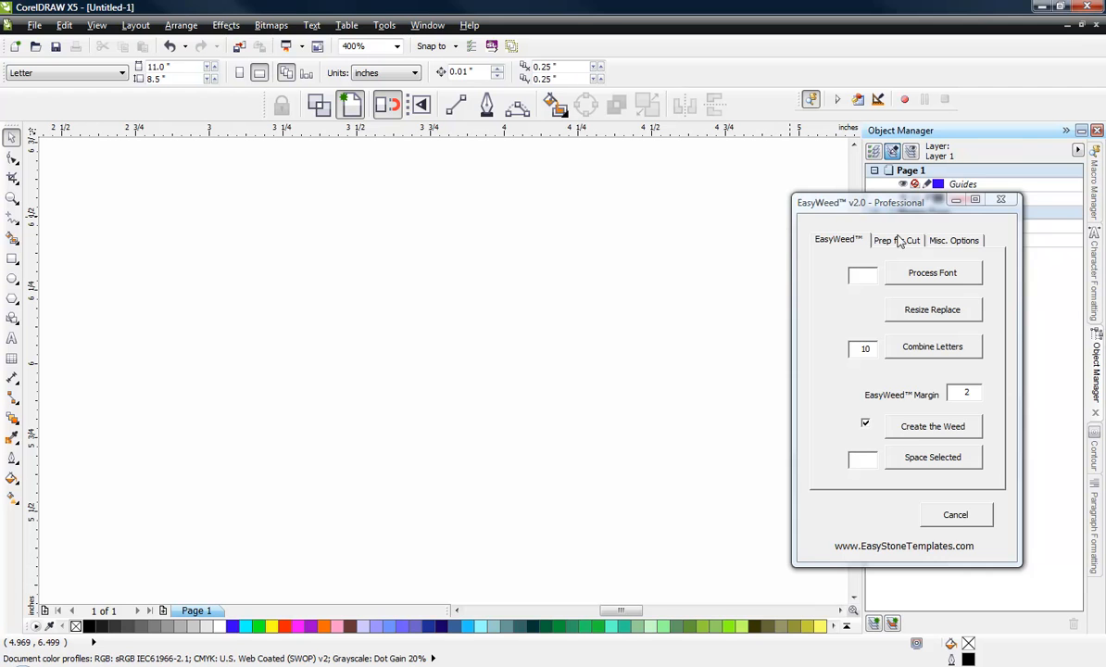
{"action": "left_click_drag", "start_coordinate": [895, 211], "coordinate": [891, 216]}
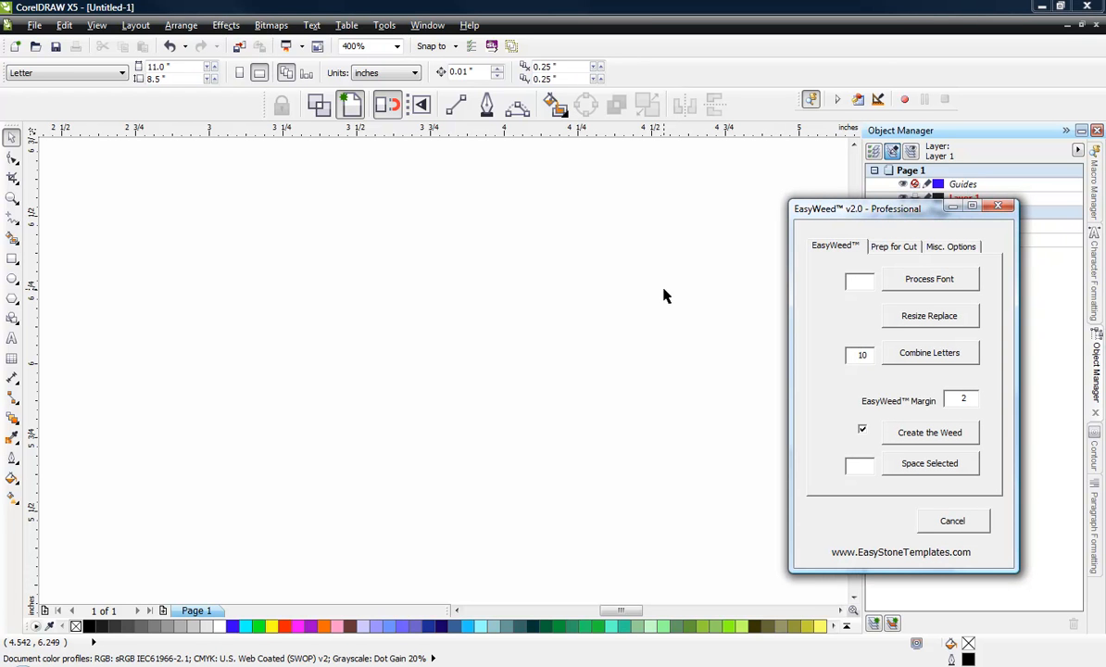
{"action": "left_click", "coordinate": [686, 277]}
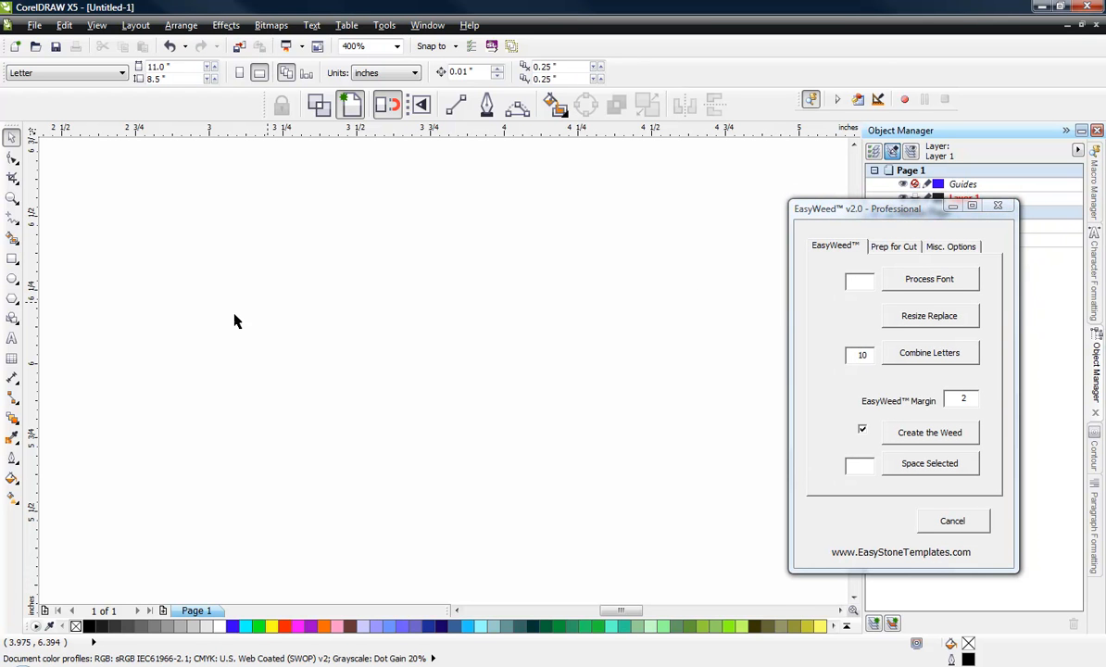
Step: Add artistic text reading ABCDEFGHIJKLMNOPQRSTUVWXYZ in Arial 24 pt on the page
{"action": "left_click", "coordinate": [12, 338]}
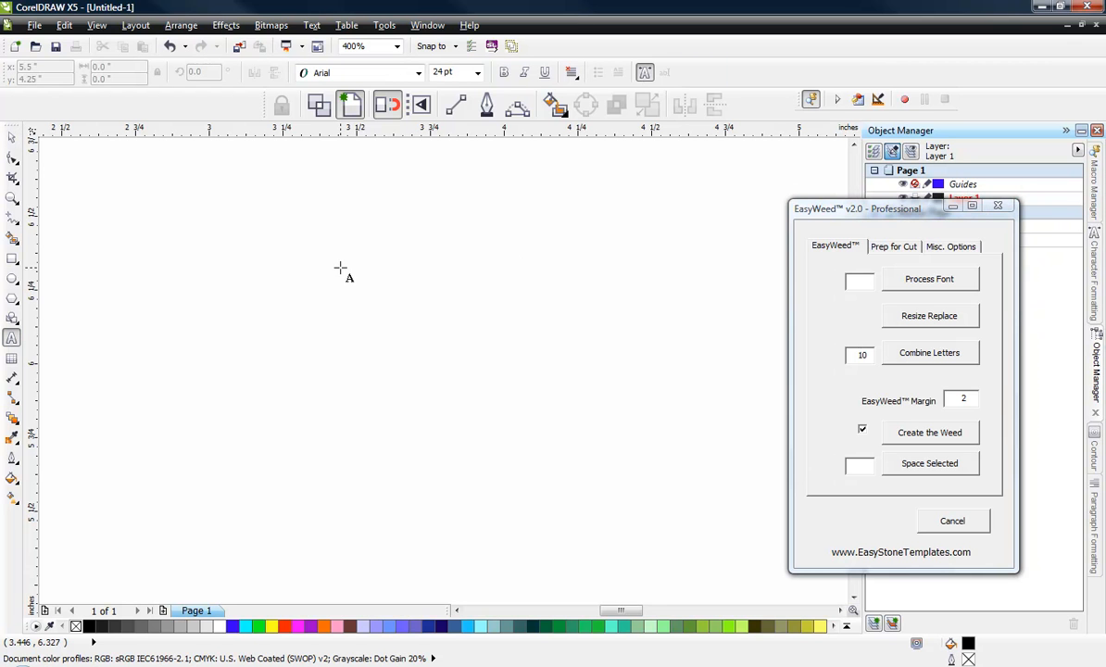
{"action": "left_click", "coordinate": [281, 267]}
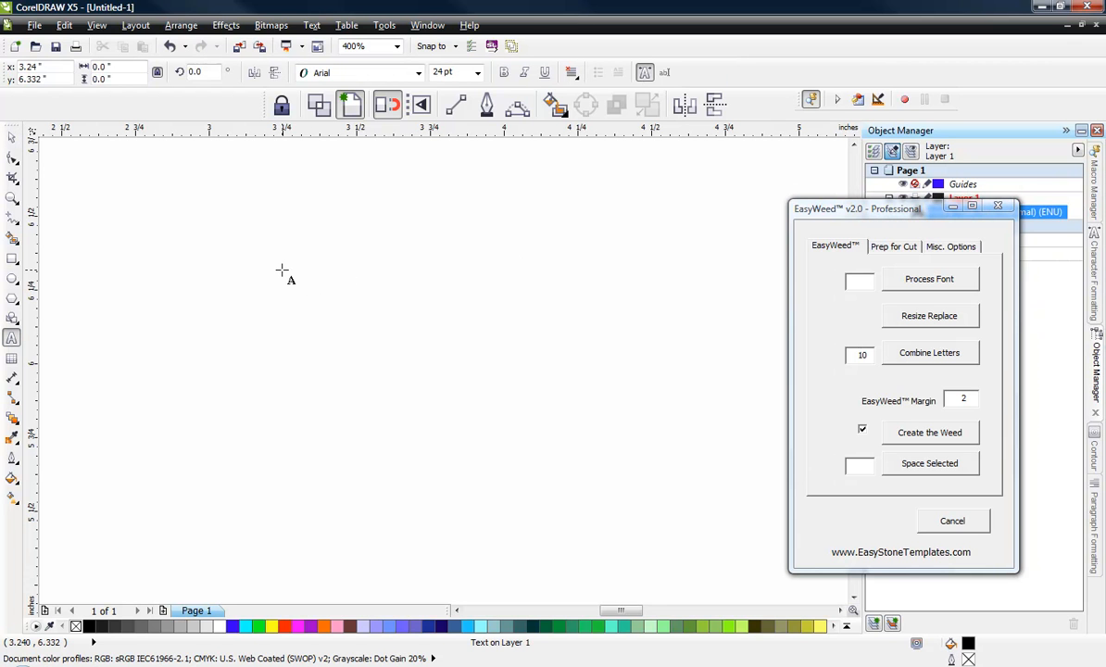
{"action": "type", "text": "AB"}
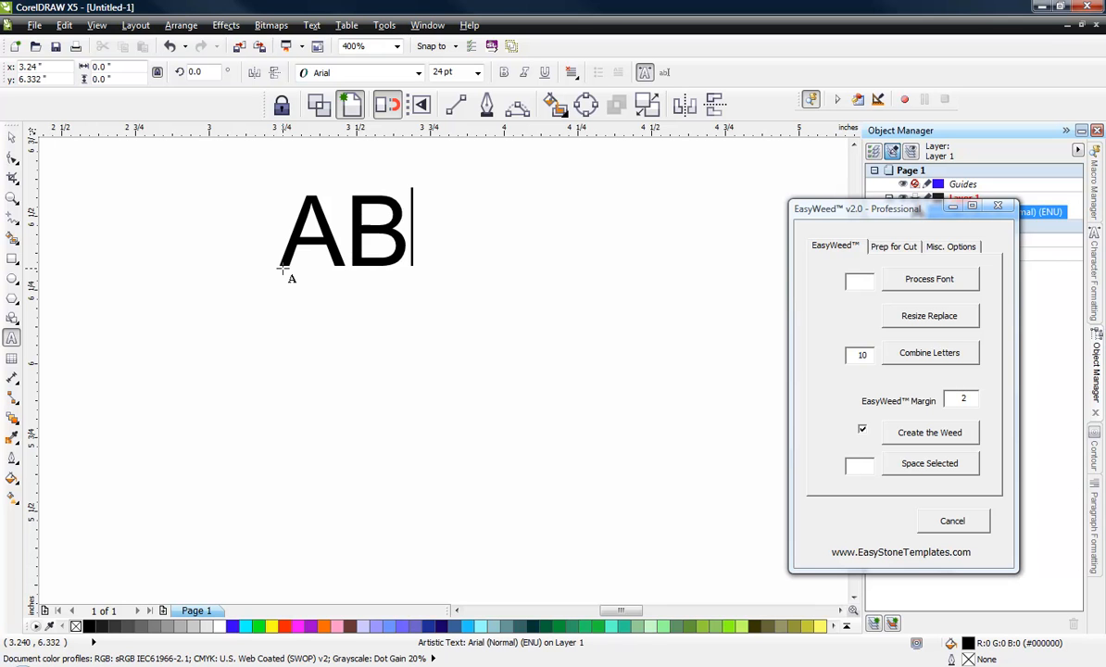
{"action": "type", "text": "CDE"}
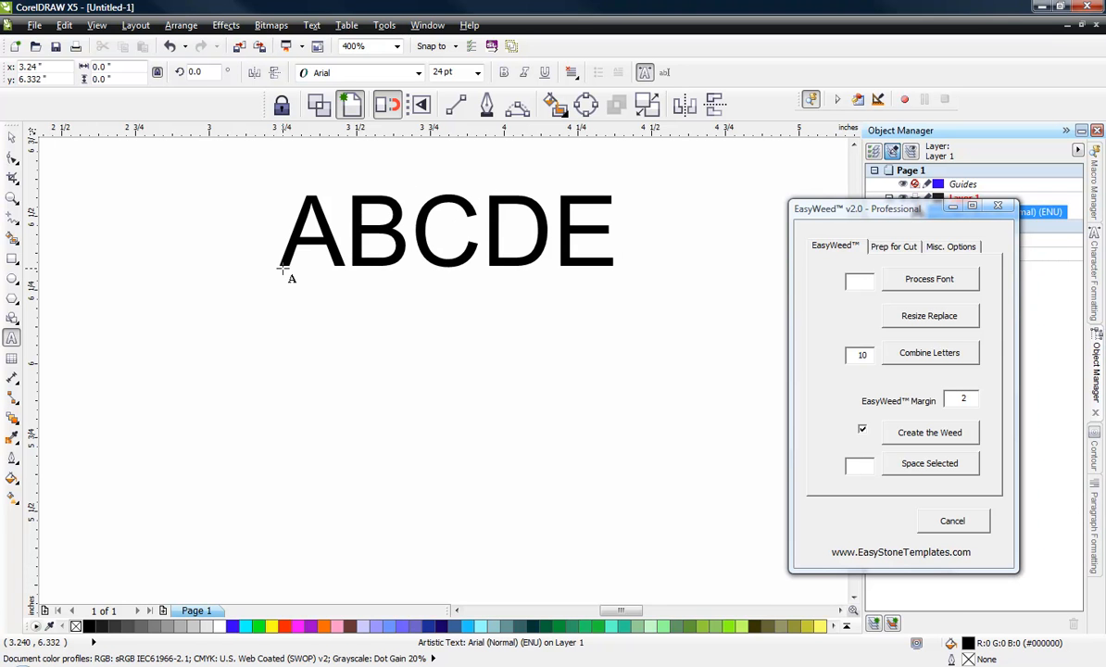
{"action": "type", "text": "FGHIJKLM"}
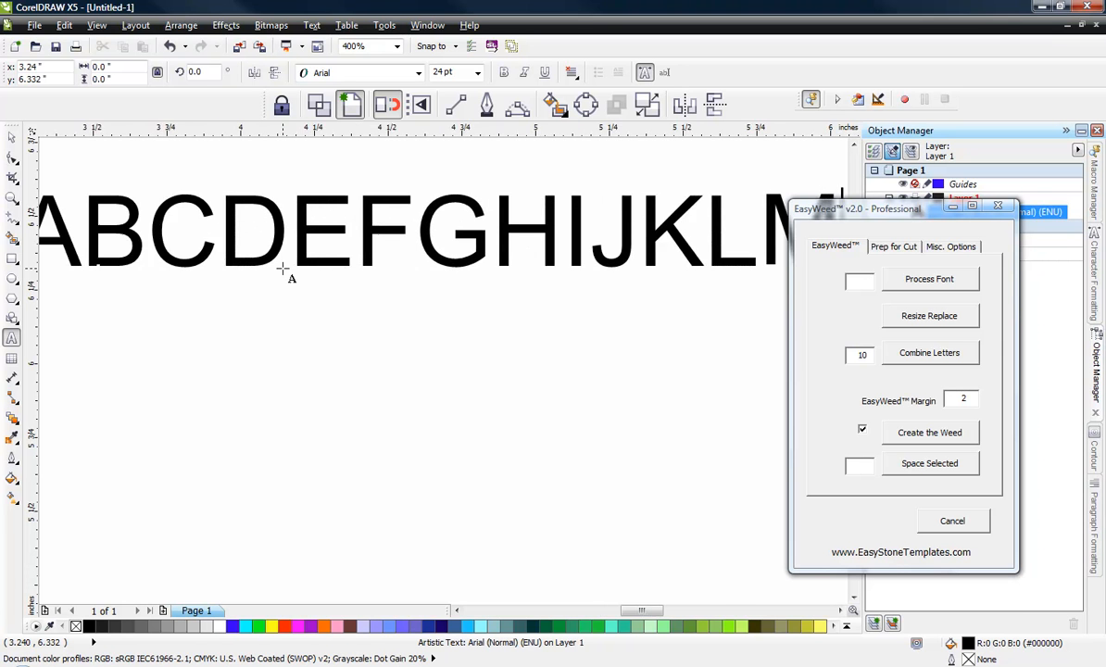
{"action": "type", "text": "NOPQRST"}
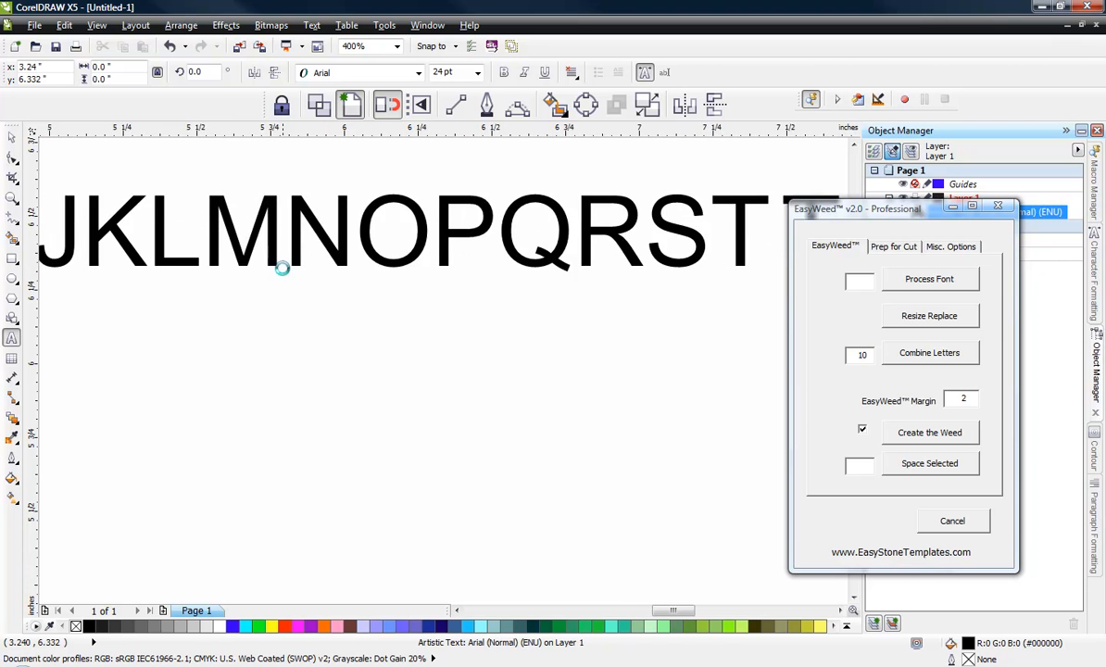
{"action": "type", "text": "UVWXYZ"}
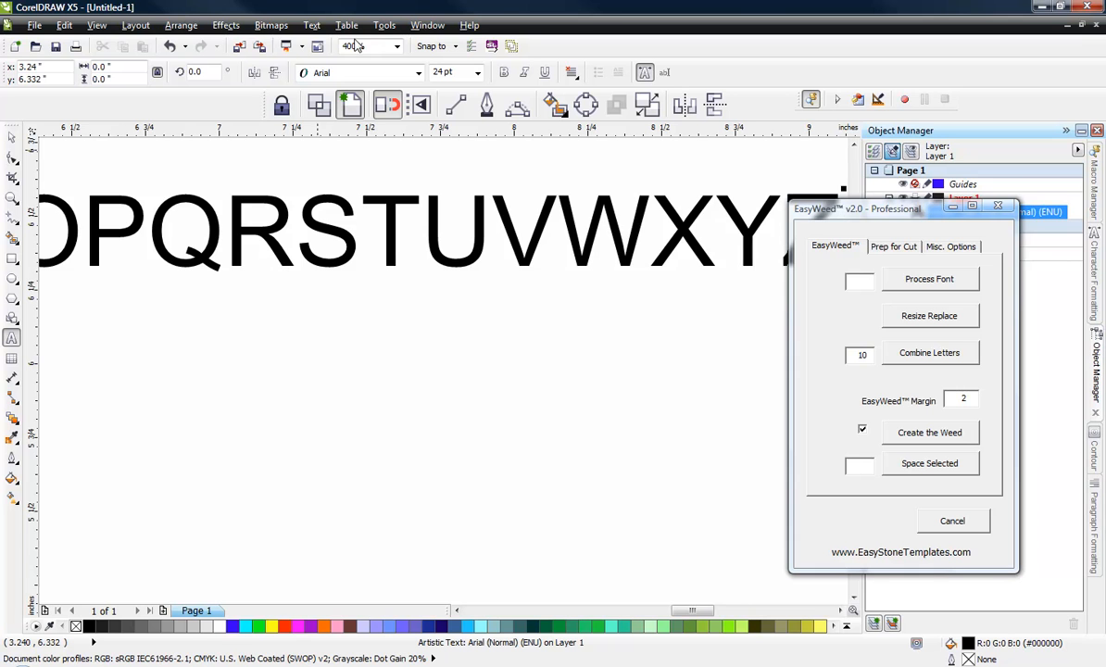
{"action": "scroll", "coordinate": [466, 325], "scroll_direction": "down", "scroll_amount": 1}
{"action": "scroll", "coordinate": [465, 325], "scroll_direction": "down", "scroll_amount": 2}
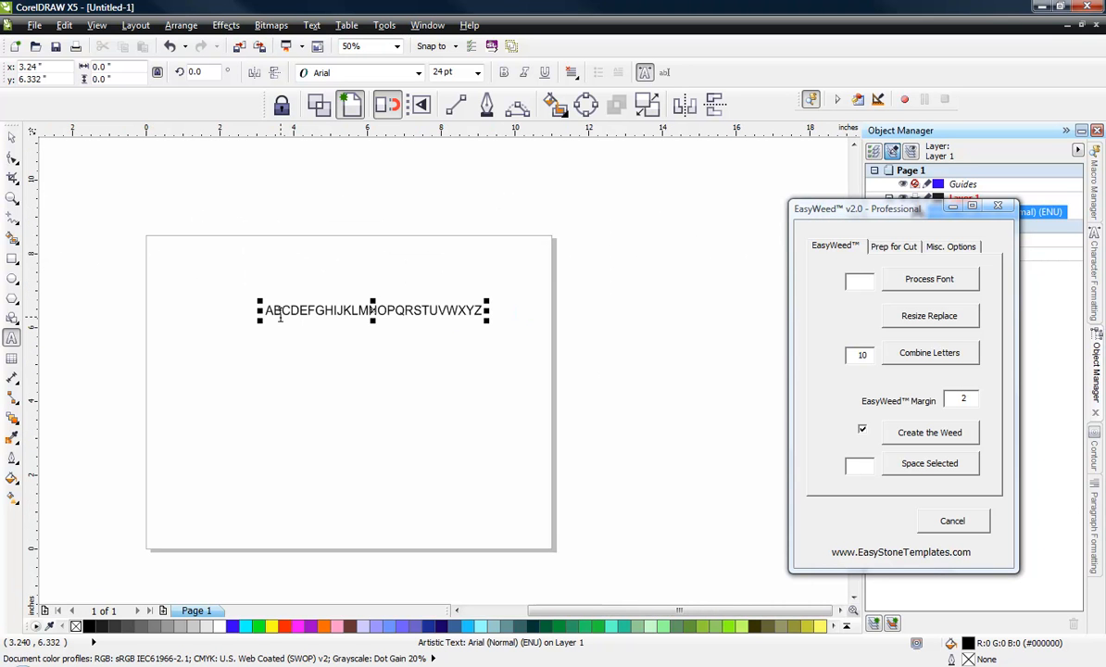
{"action": "scroll", "coordinate": [388, 341], "scroll_direction": "up", "scroll_amount": 1}
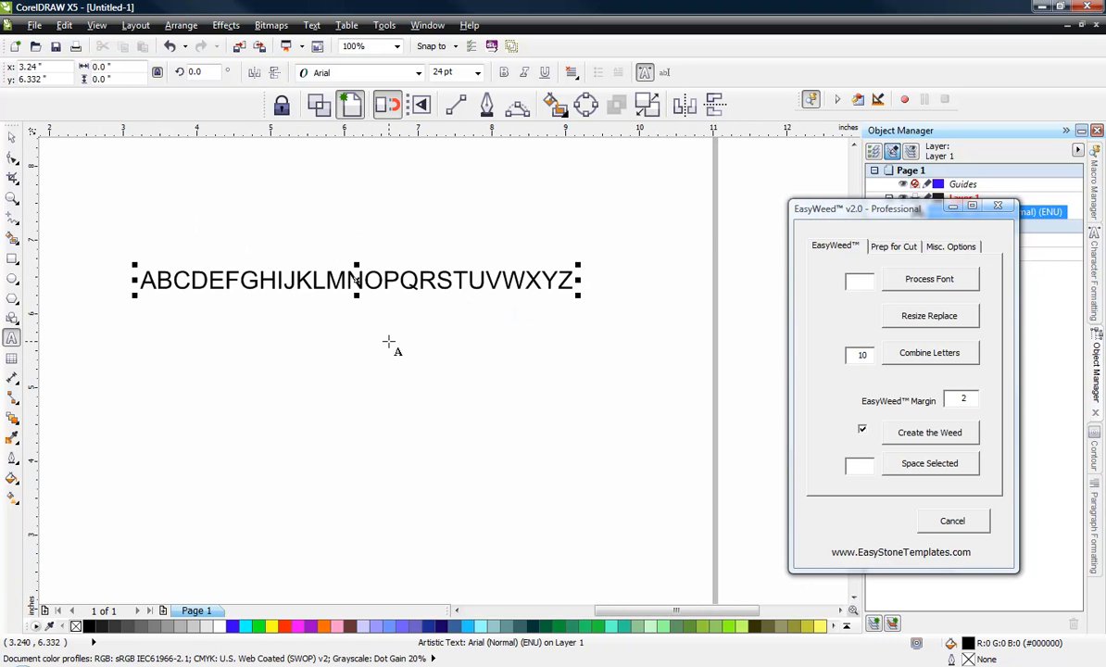
Step: Copy the uppercase alphabet and paste it after a gap at the end of the same text line
{"action": "left_click", "coordinate": [12, 137]}
{"action": "double_click", "coordinate": [435, 282]}
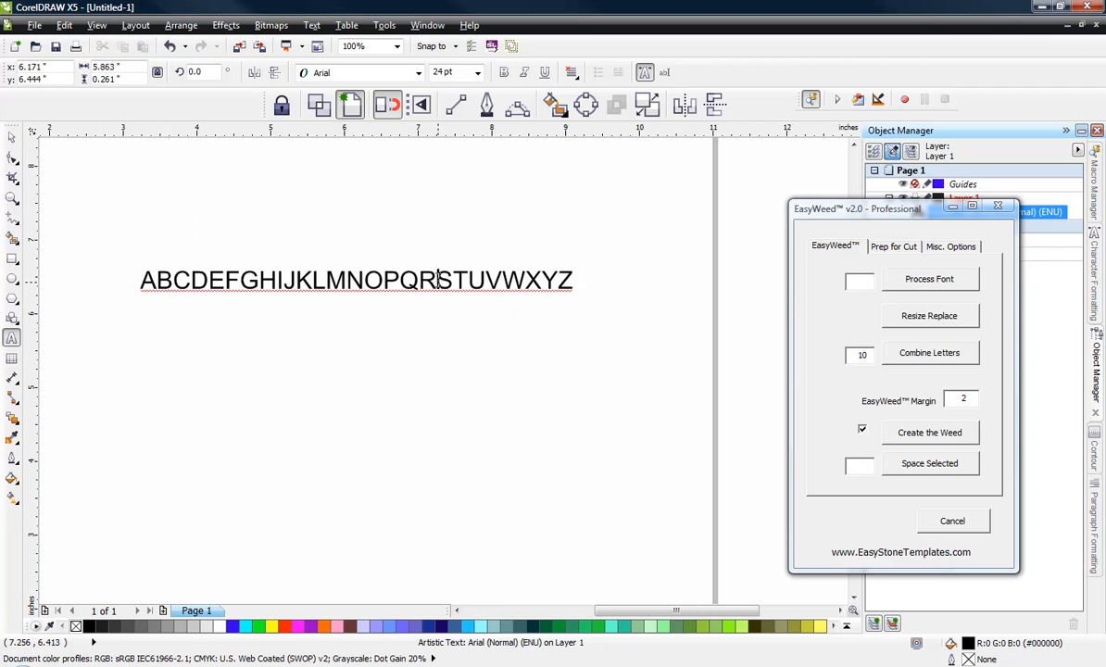
{"action": "key", "text": "ctrl+a"}
{"action": "key", "text": "ctrl+c"}
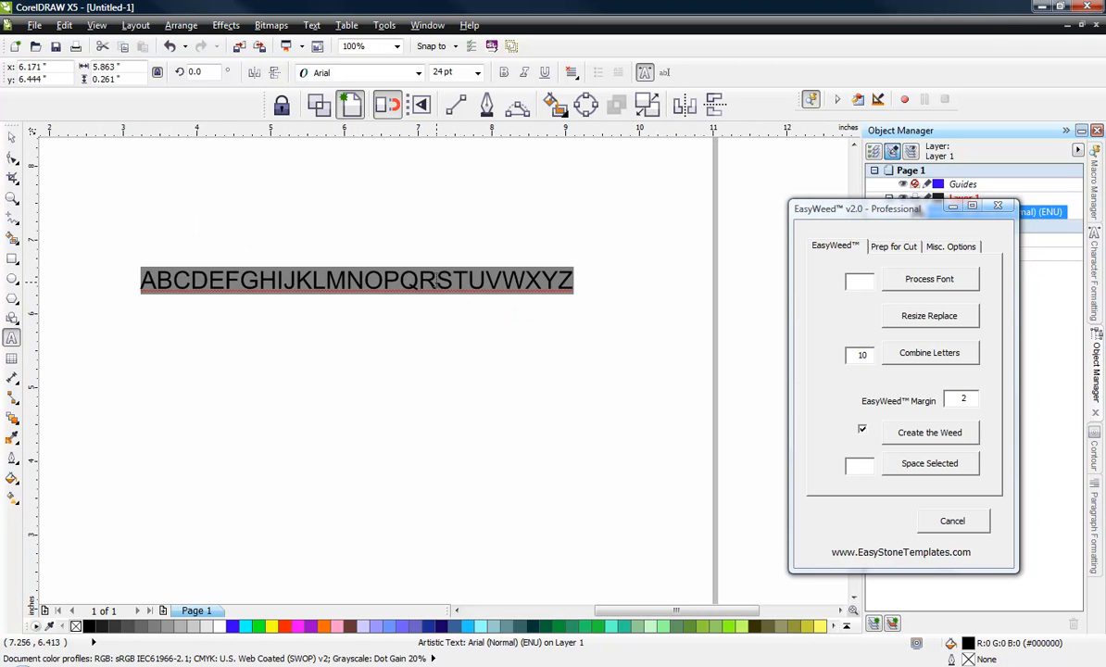
{"action": "key", "text": "End"}
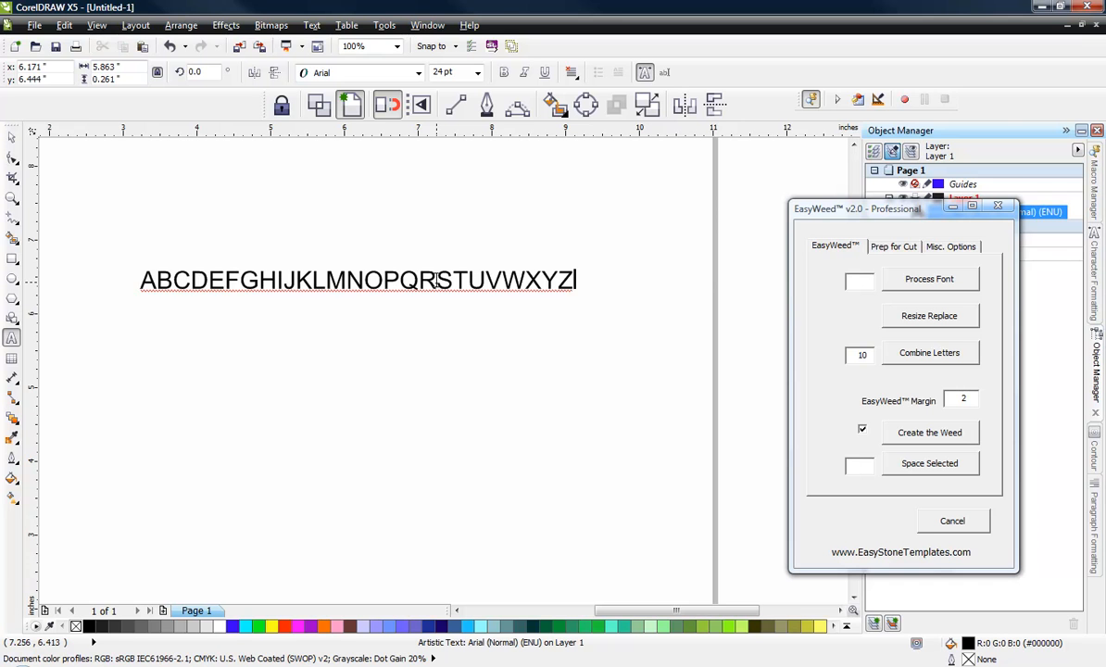
{"action": "key", "text": "ctrl+v"}
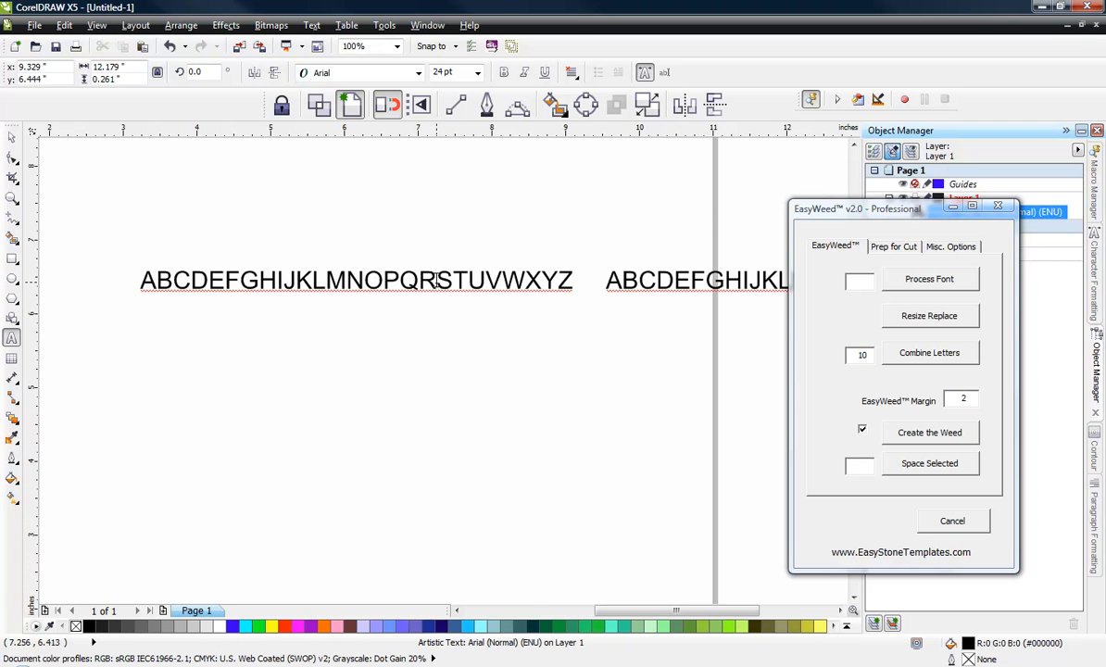
Step: Change the second alphabet in the text line to lowercase
{"action": "key", "text": "shift+Left"}
{"action": "key", "text": "shift+Left"}
{"action": "key", "text": "shift+Left"}
{"action": "key", "text": "shift+Left"}
{"action": "key", "text": "shift+Left"}
{"action": "key", "text": "shift+Left"}
{"action": "key", "text": "shift+Left"}
{"action": "key", "text": "shift+Left"}
{"action": "key", "text": "shift+Left"}
{"action": "key", "text": "shift+Left"}
{"action": "key", "text": "shift+Left"}
{"action": "key", "text": "shift+Left"}
{"action": "key", "text": "shift+Left"}
{"action": "key", "text": "shift+Left"}
{"action": "key", "text": "shift+Left"}
{"action": "key", "text": "shift+Left"}
{"action": "key", "text": "shift+Left"}
{"action": "key", "text": "shift+Left"}
{"action": "key", "text": "shift+Left"}
{"action": "key", "text": "shift+Left"}
{"action": "key", "text": "shift+Left"}
{"action": "key", "text": "shift+Left"}
{"action": "key", "text": "shift+Left"}
{"action": "key", "text": "shift+Left"}
{"action": "key", "text": "shift+Left"}
{"action": "key", "text": "shift+Left"}
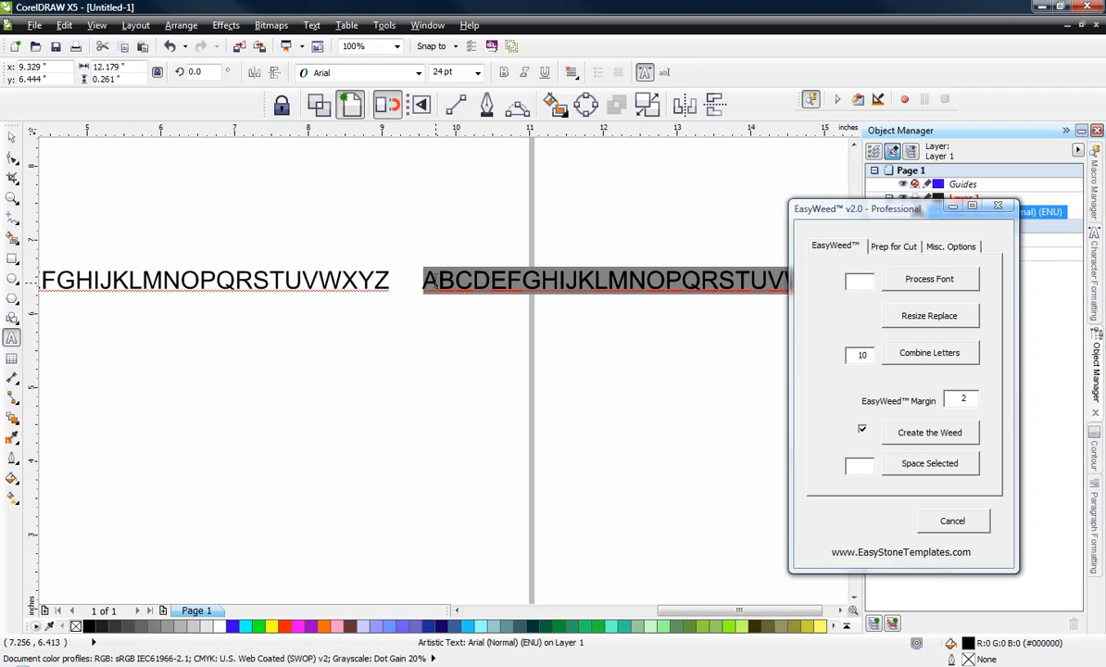
{"action": "right_click", "coordinate": [478, 285]}
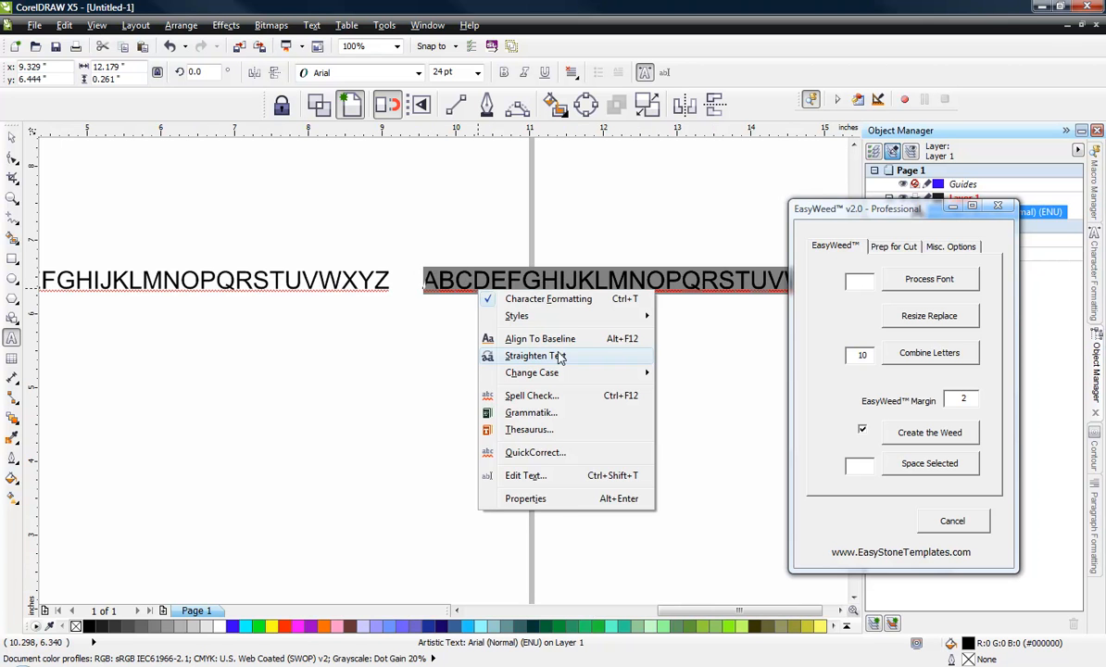
{"action": "mouse_move", "coordinate": [574, 374]}
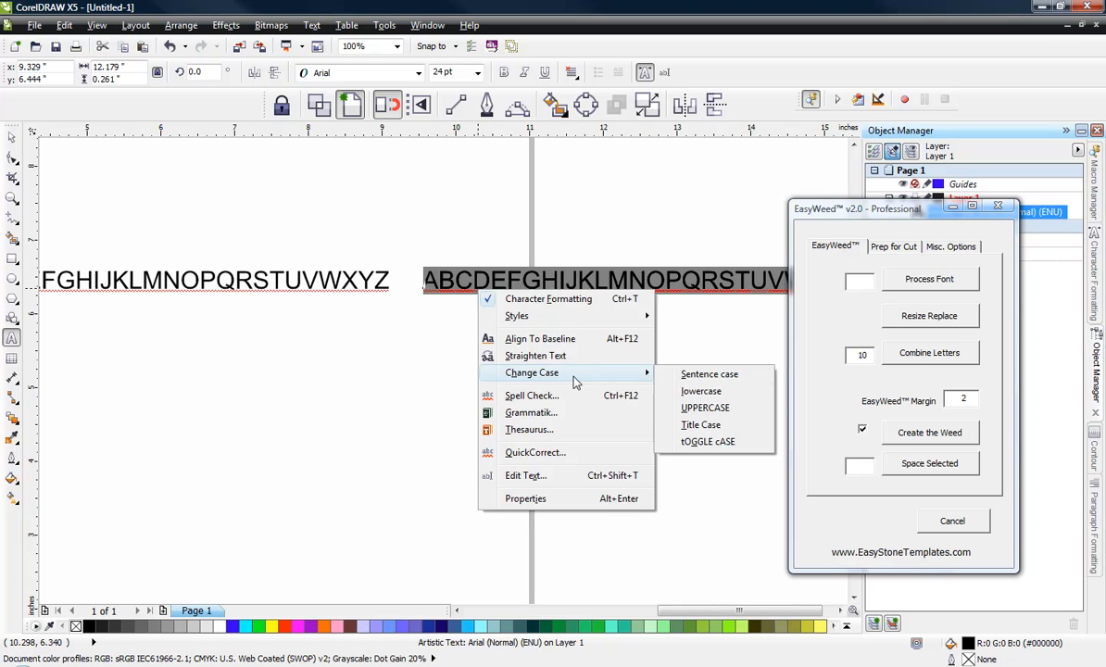
{"action": "left_click", "coordinate": [701, 391]}
{"action": "scroll", "coordinate": [237, 265], "scroll_direction": "down", "scroll_amount": 1}
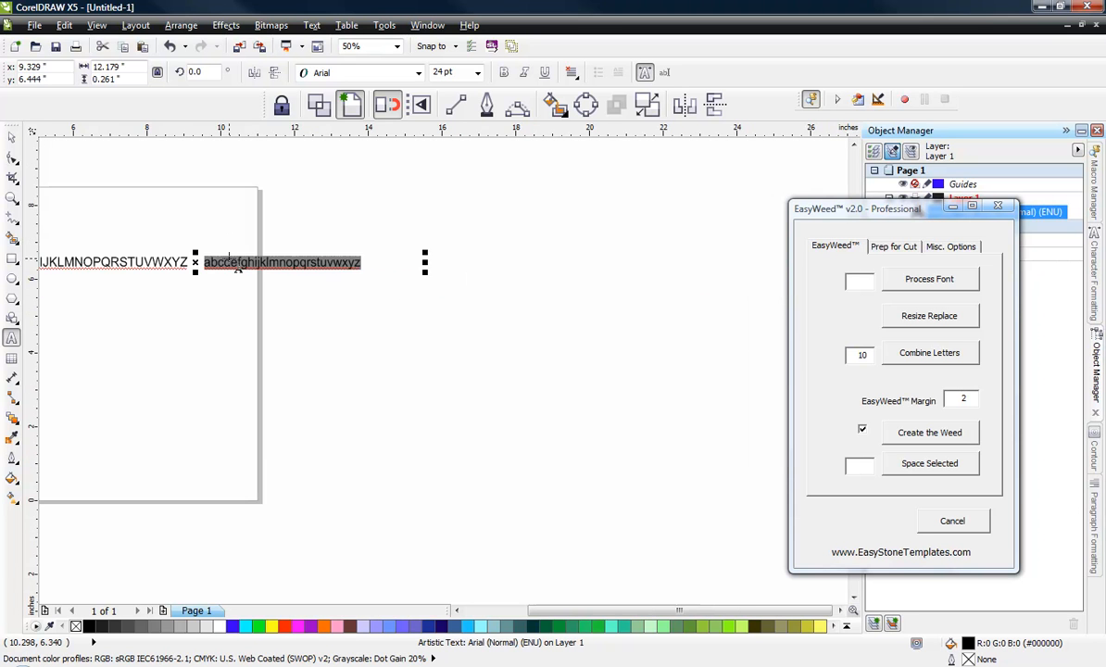
{"action": "scroll", "coordinate": [250, 256], "scroll_direction": "up", "scroll_amount": 1}
{"action": "left_click", "coordinate": [405, 260]}
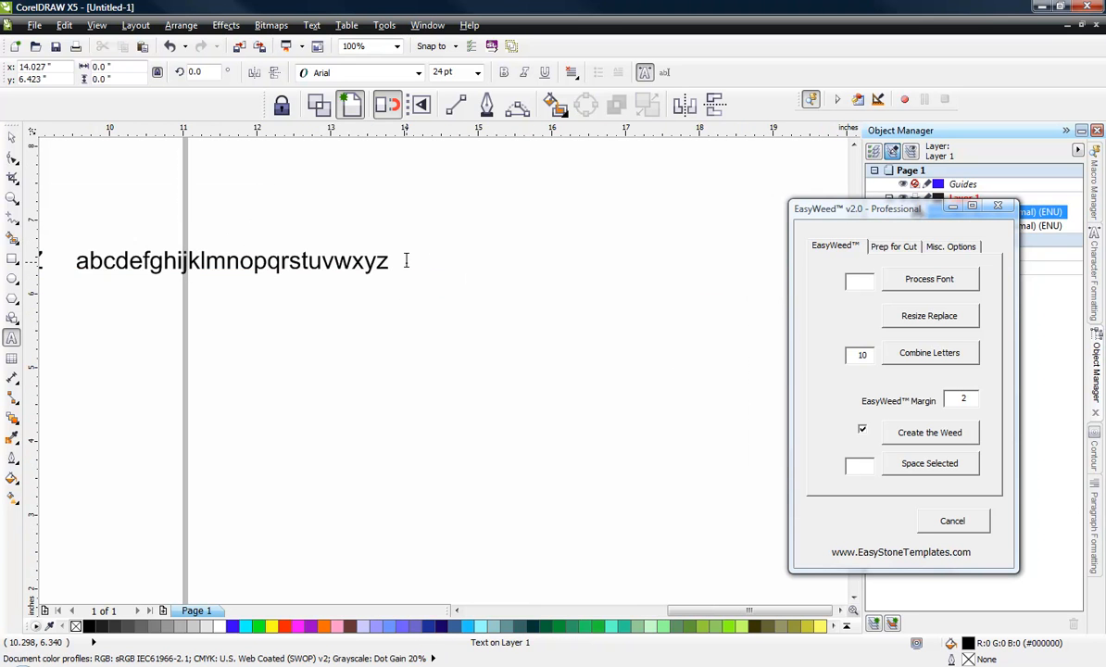
{"action": "left_click", "coordinate": [378, 250]}
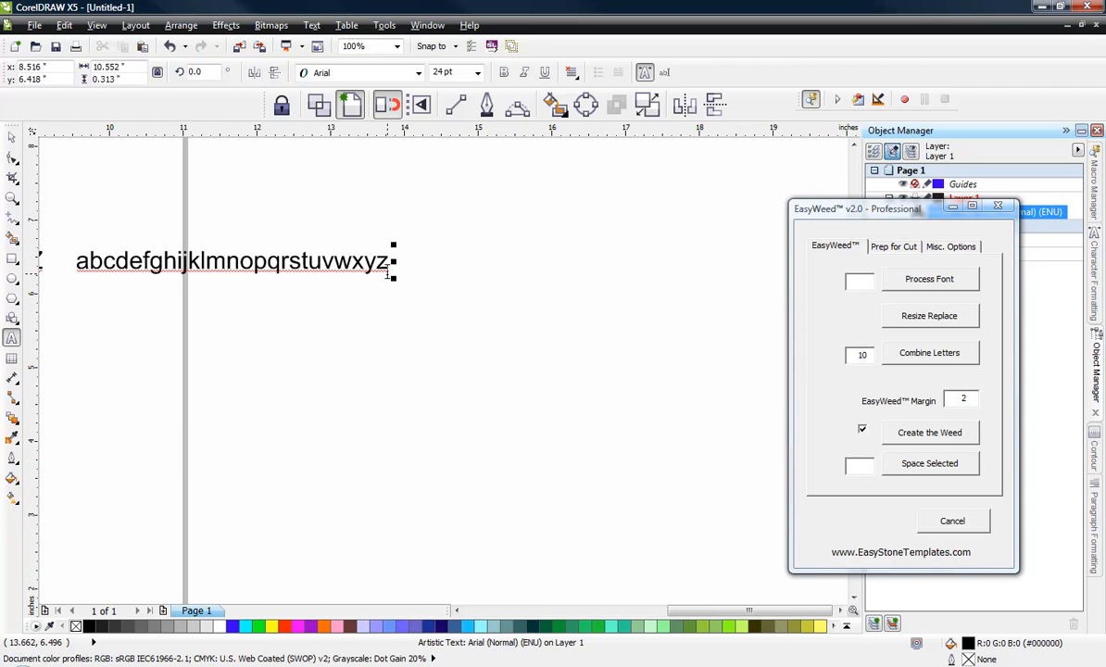
{"action": "left_click", "coordinate": [389, 276]}
{"action": "type", "text": "123456"}
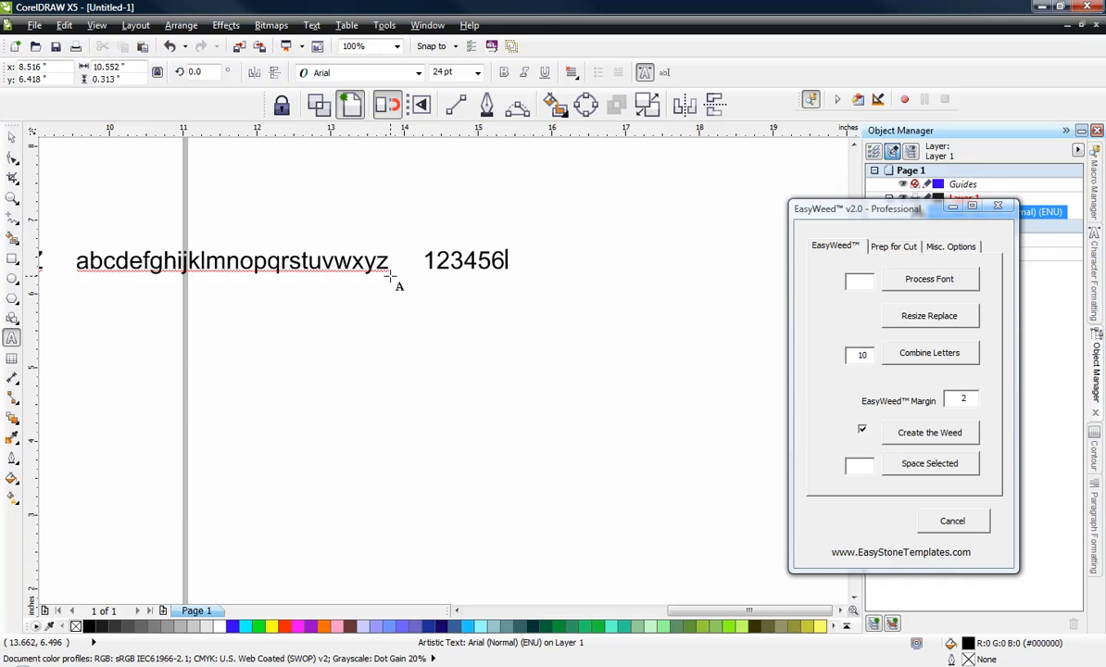
{"action": "type", "text": "7890"}
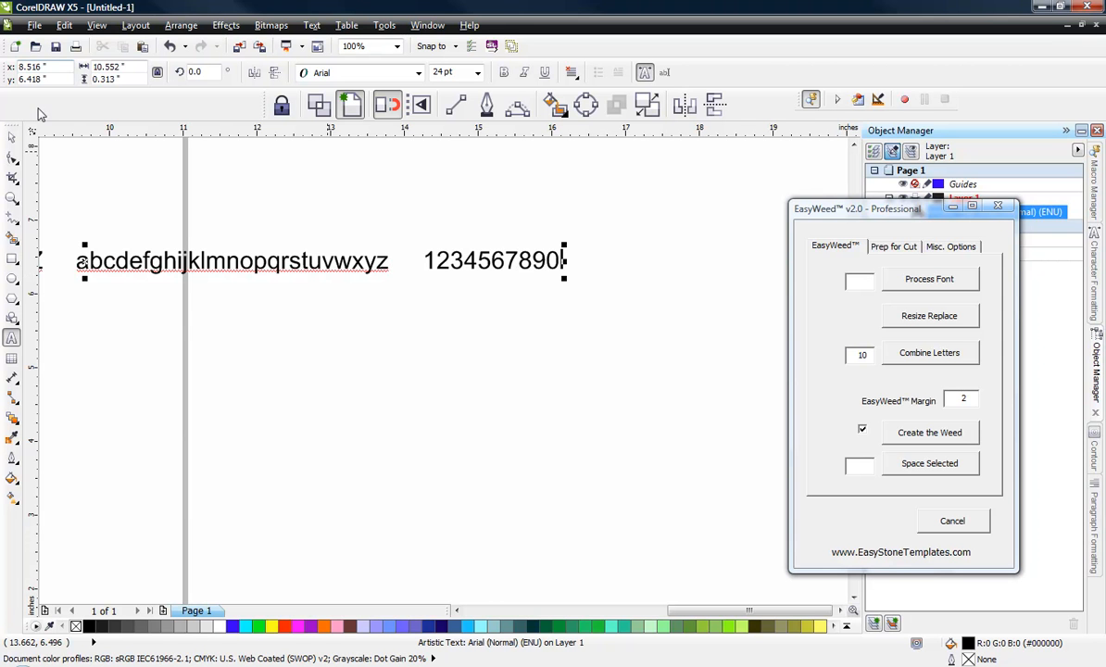
{"action": "left_click", "coordinate": [12, 137]}
{"action": "left_click", "coordinate": [278, 312]}
Step: Move the whole text line to the empty area above the page
{"action": "scroll", "coordinate": [667, 338], "scroll_direction": "down", "scroll_amount": 3}
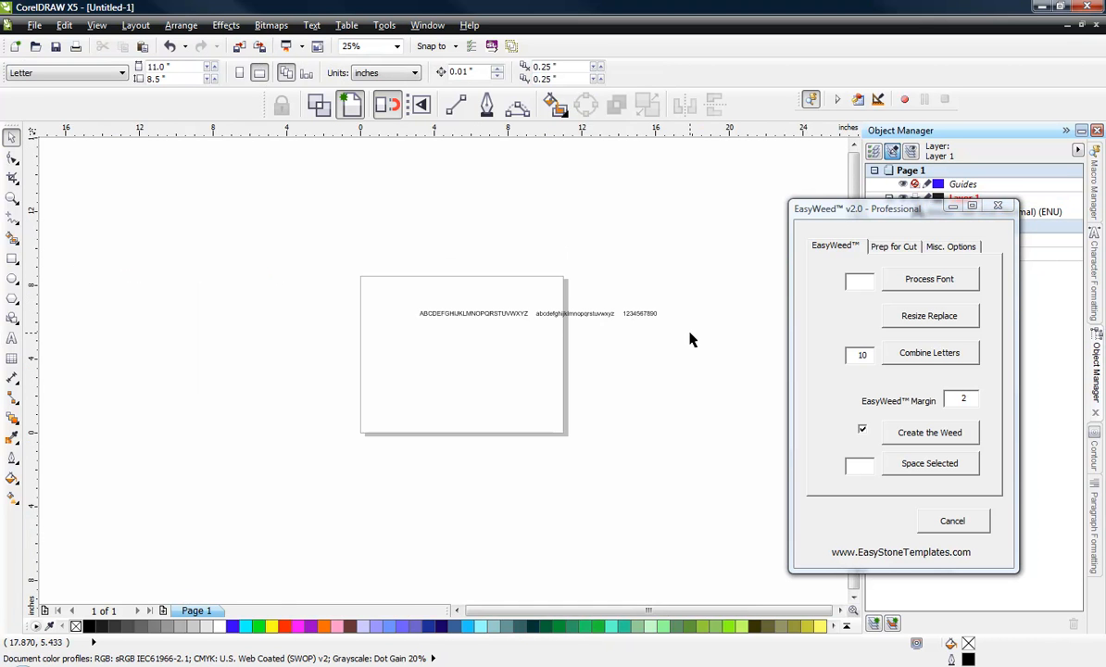
{"action": "scroll", "coordinate": [602, 311], "scroll_direction": "up", "scroll_amount": 3}
{"action": "scroll", "coordinate": [576, 347], "scroll_direction": "down", "scroll_amount": 2}
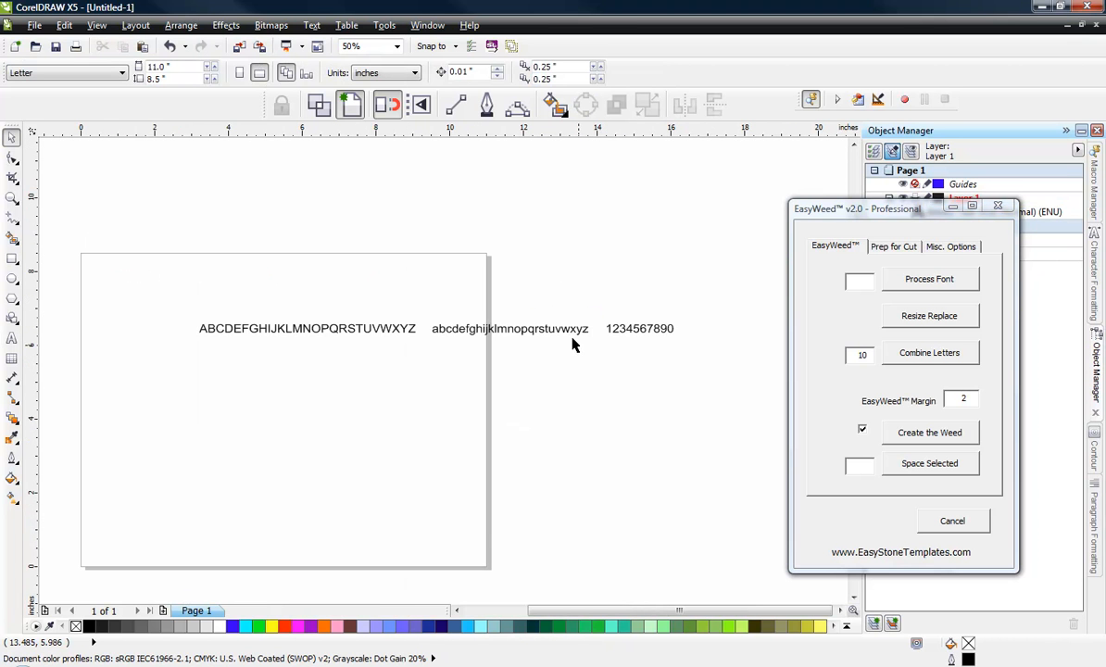
{"action": "left_click_drag", "start_coordinate": [512, 338], "coordinate": [468, 207]}
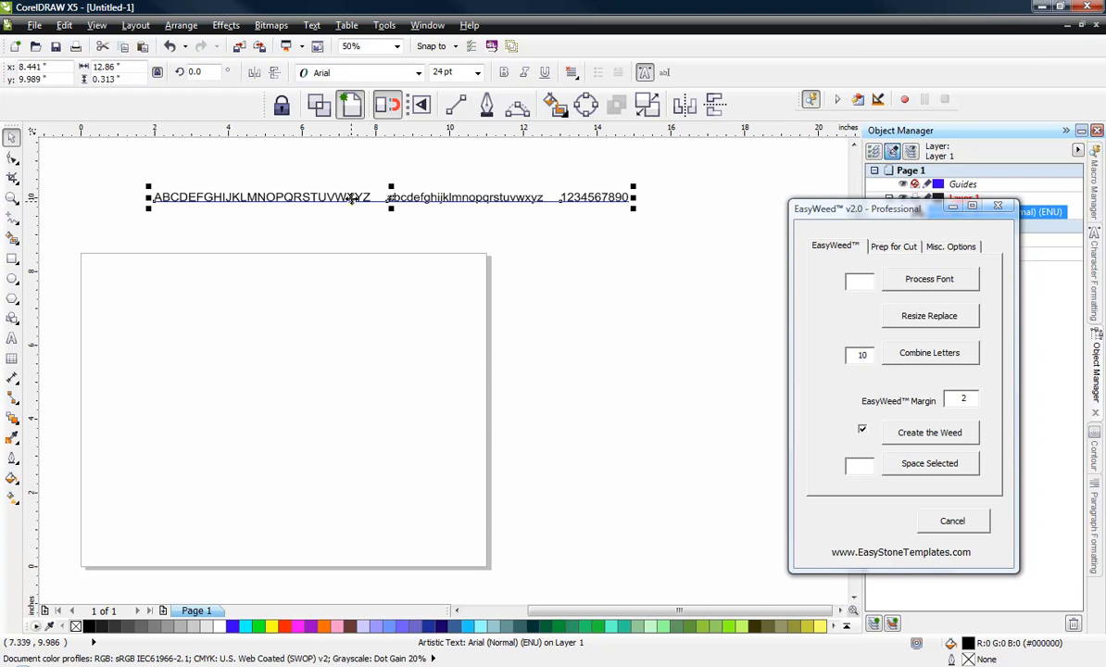
Step: Set the font of the alphabet and digits text to ES-Curlz
{"action": "left_click", "coordinate": [419, 73]}
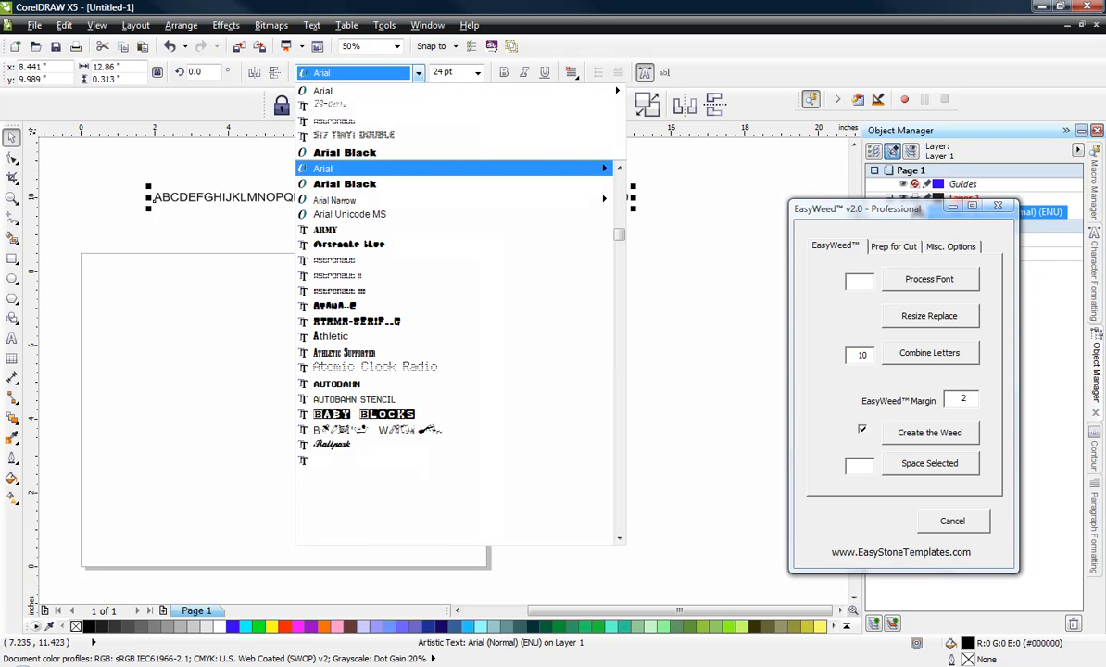
{"action": "left_click", "coordinate": [386, 105]}
{"action": "left_click", "coordinate": [338, 226]}
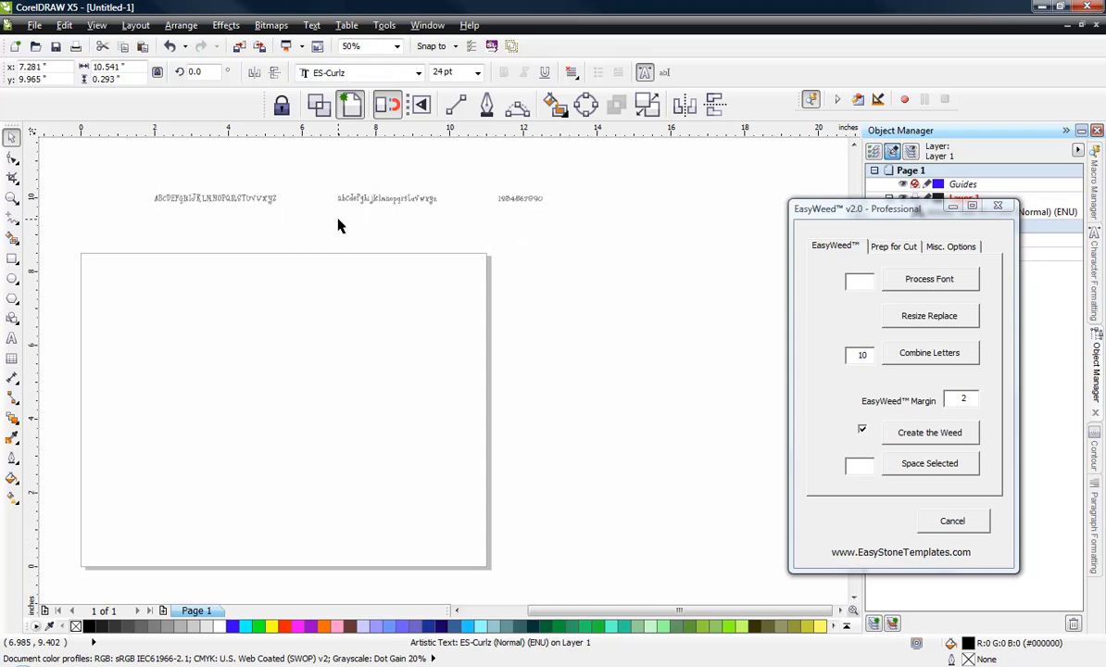
Step: Set the character spacing of the ES-Curlz text to 150% in its paragraph formatting
{"action": "left_click", "coordinate": [265, 198]}
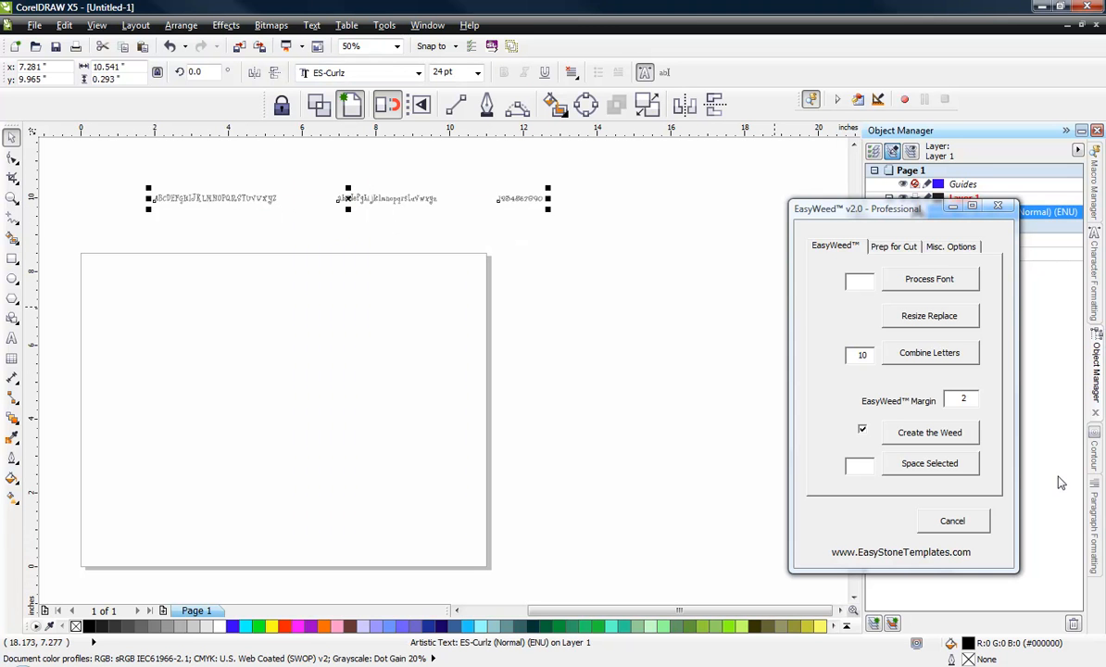
{"action": "left_click", "coordinate": [1096, 524]}
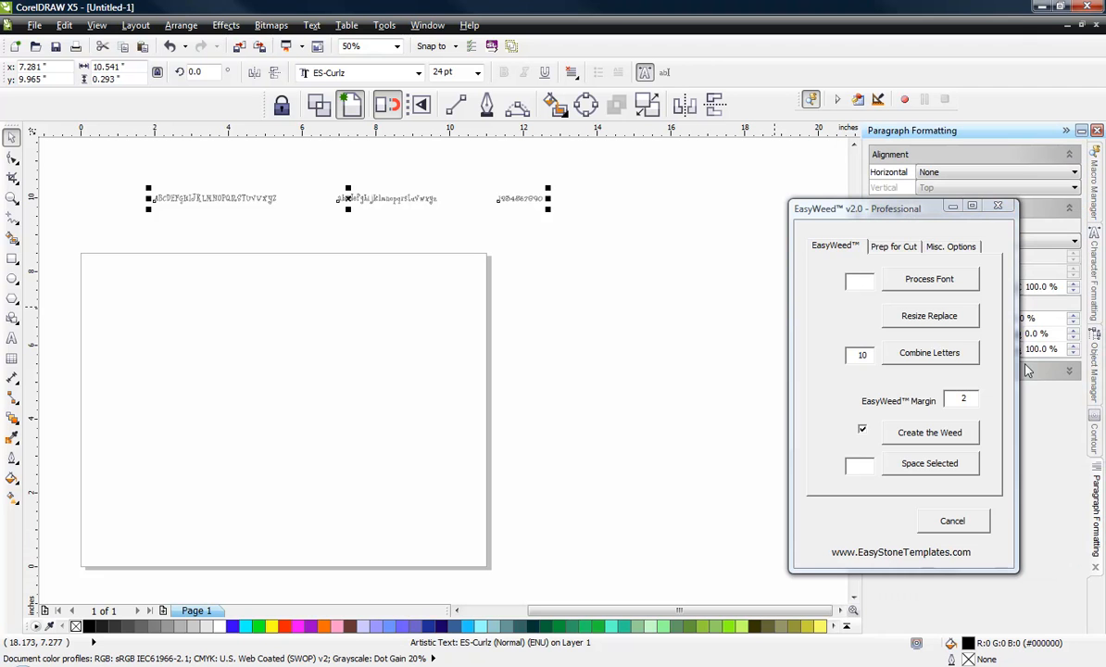
{"action": "left_click", "coordinate": [954, 207]}
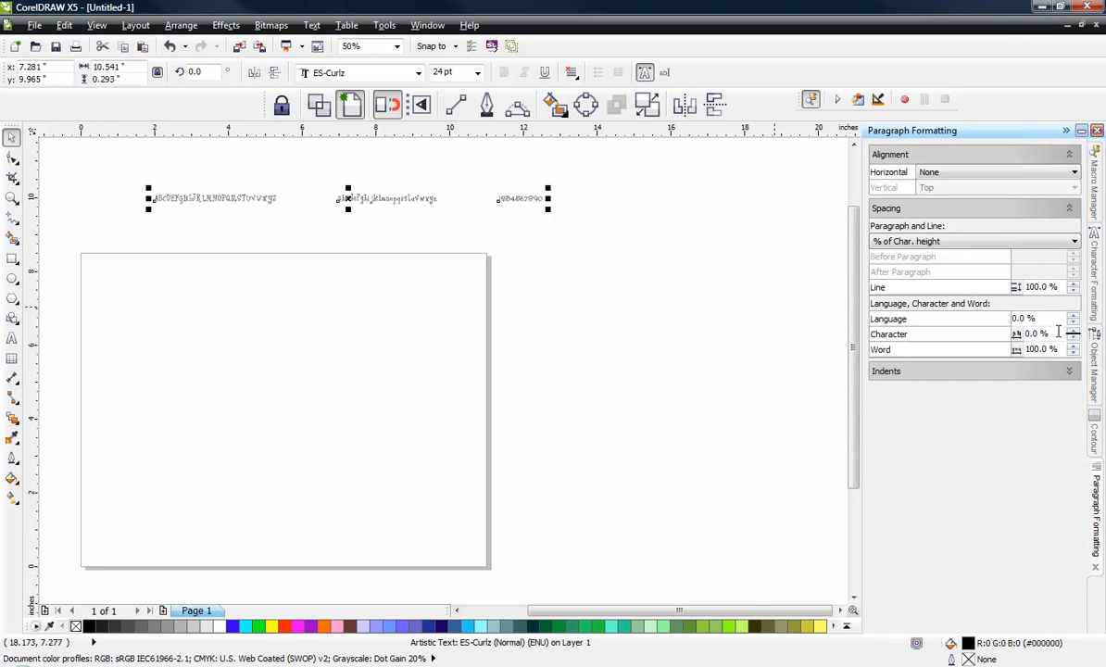
{"action": "left_click", "coordinate": [1053, 334]}
{"action": "type", "text": "150"}
{"action": "key", "text": "Return"}
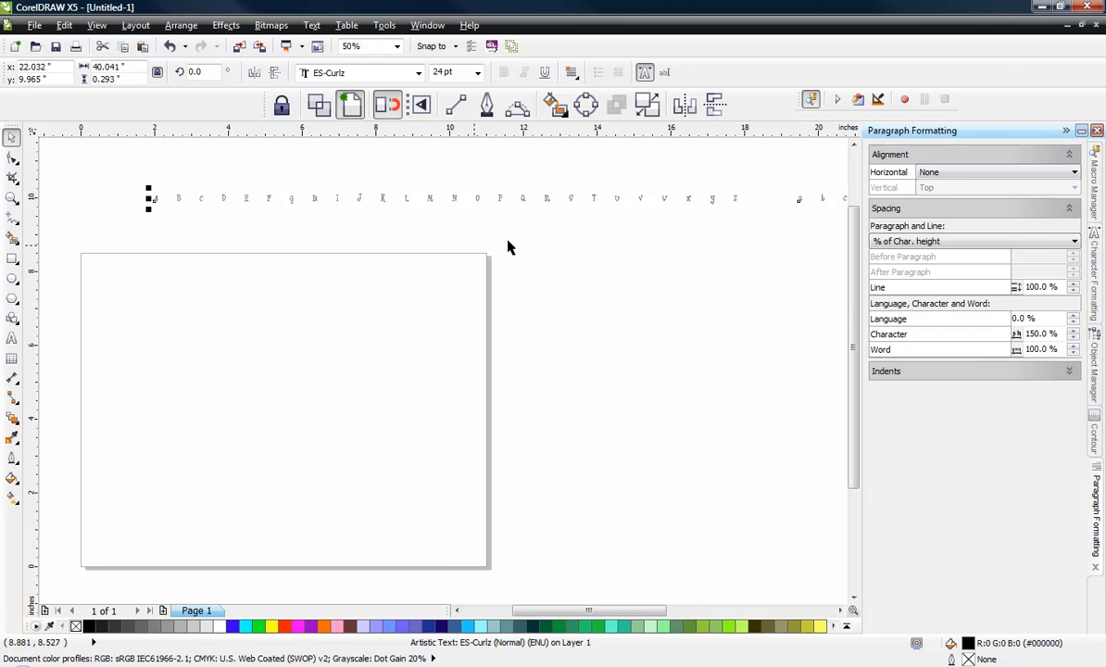
{"action": "left_click", "coordinate": [623, 261]}
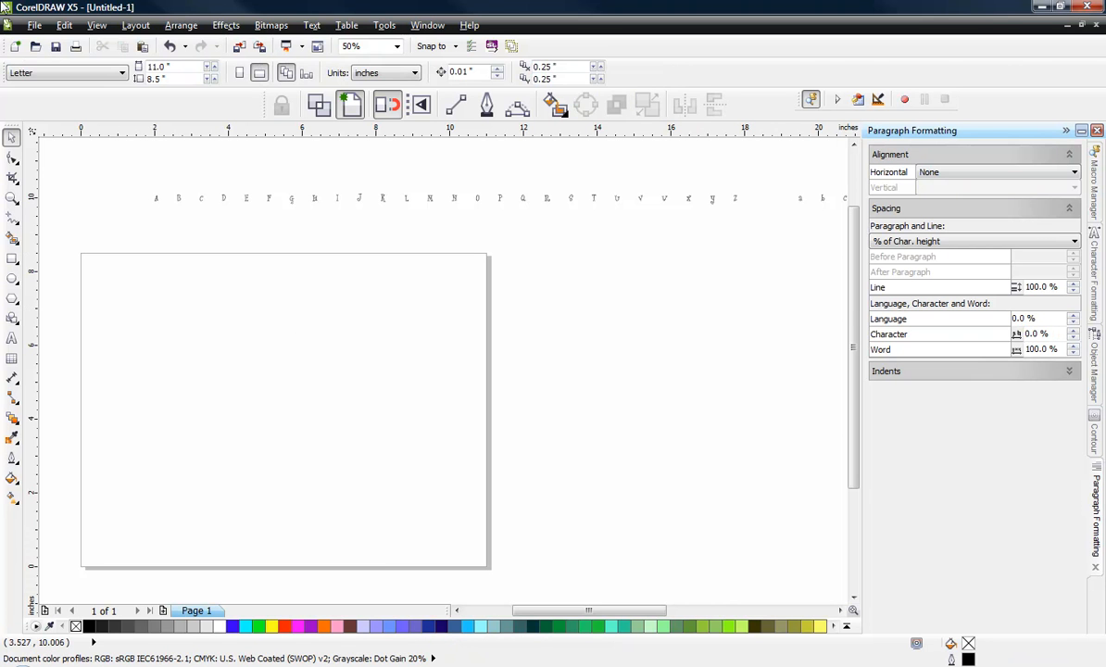
Step: Save the drawing to the Desktop as Untitled-1.cdr
{"action": "left_click", "coordinate": [33, 25]}
{"action": "left_click", "coordinate": [70, 143]}
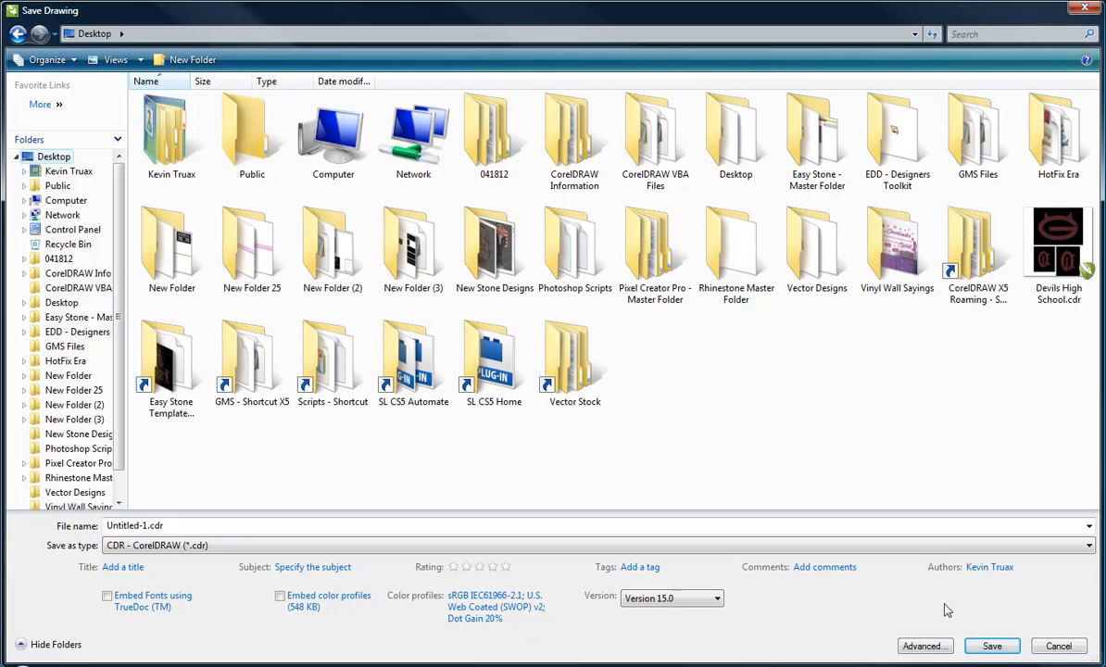
{"action": "left_click", "coordinate": [987, 646]}
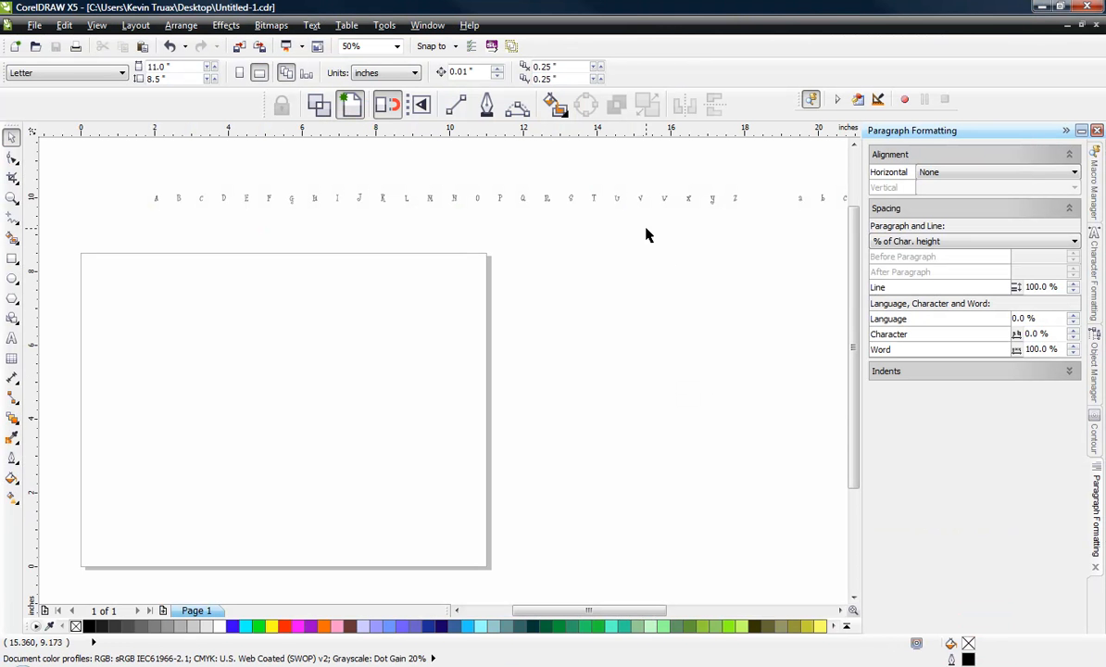
Step: Change the font of the alphabet and digits text to S17 CurlyFont Double and deselect it
{"action": "left_click", "coordinate": [619, 204]}
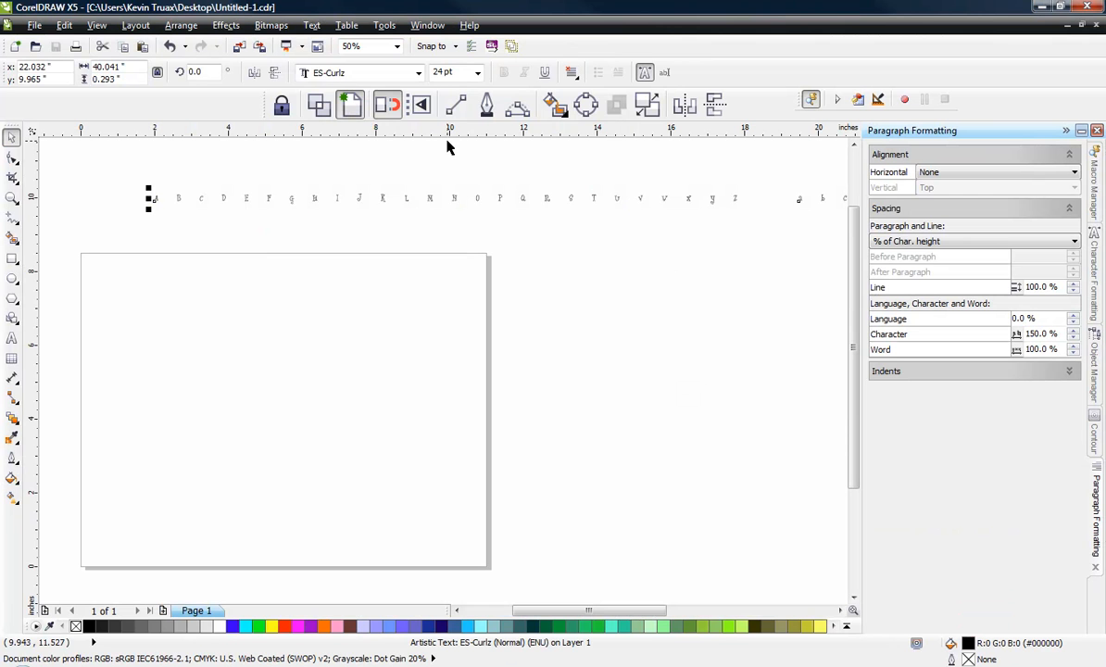
{"action": "left_click", "coordinate": [328, 74]}
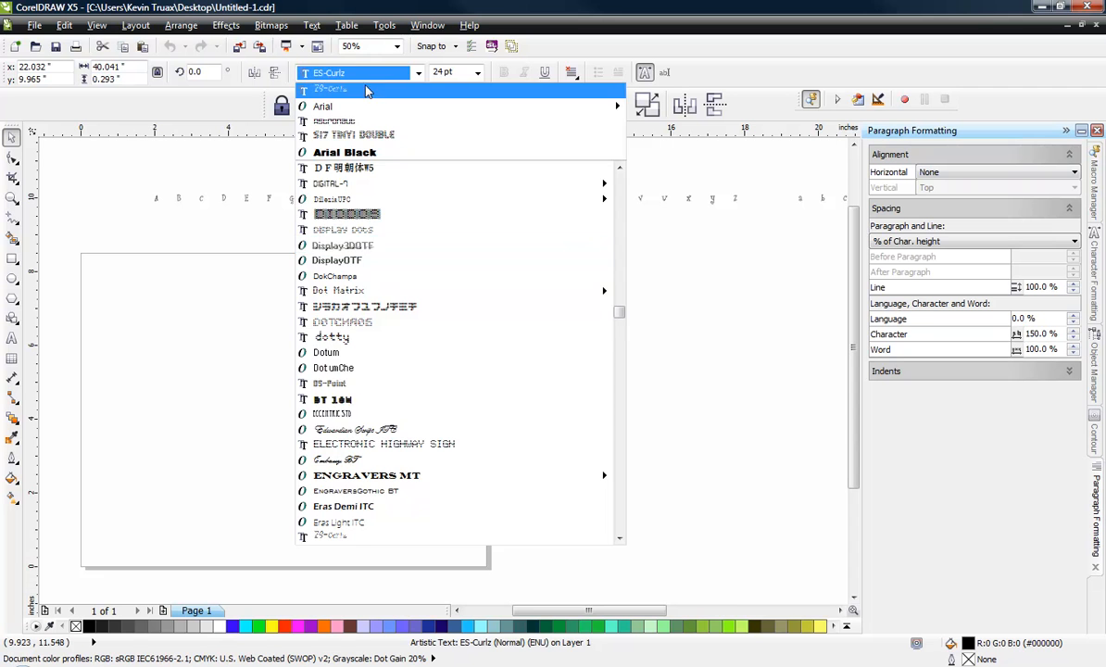
{"action": "left_click", "coordinate": [368, 135]}
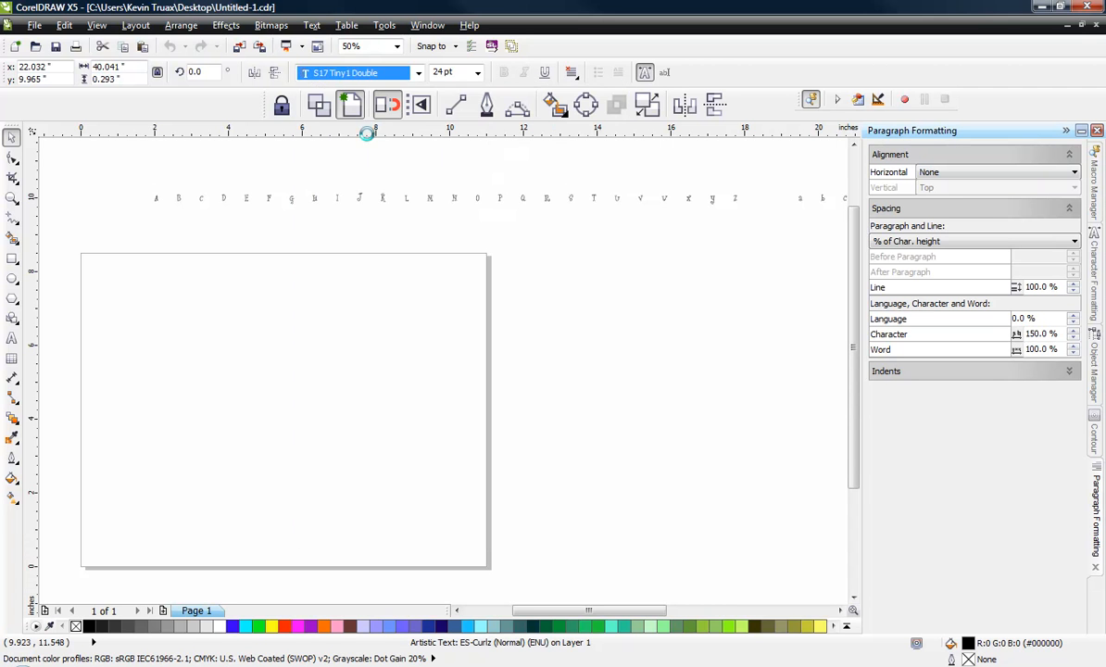
{"action": "left_click", "coordinate": [417, 73]}
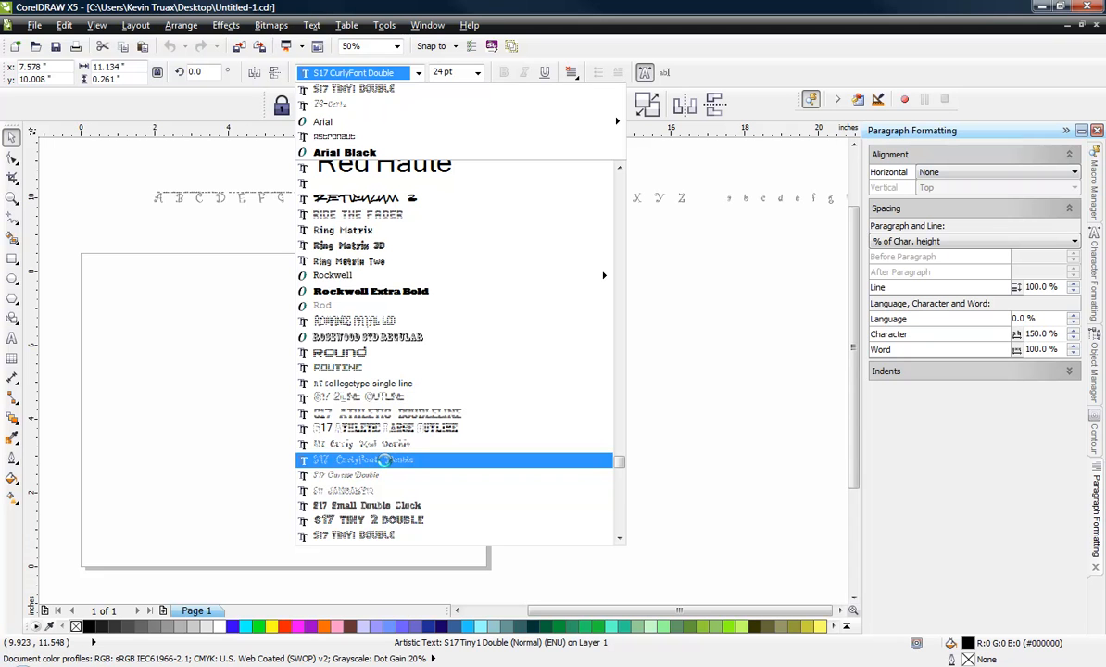
{"action": "left_click", "coordinate": [382, 460]}
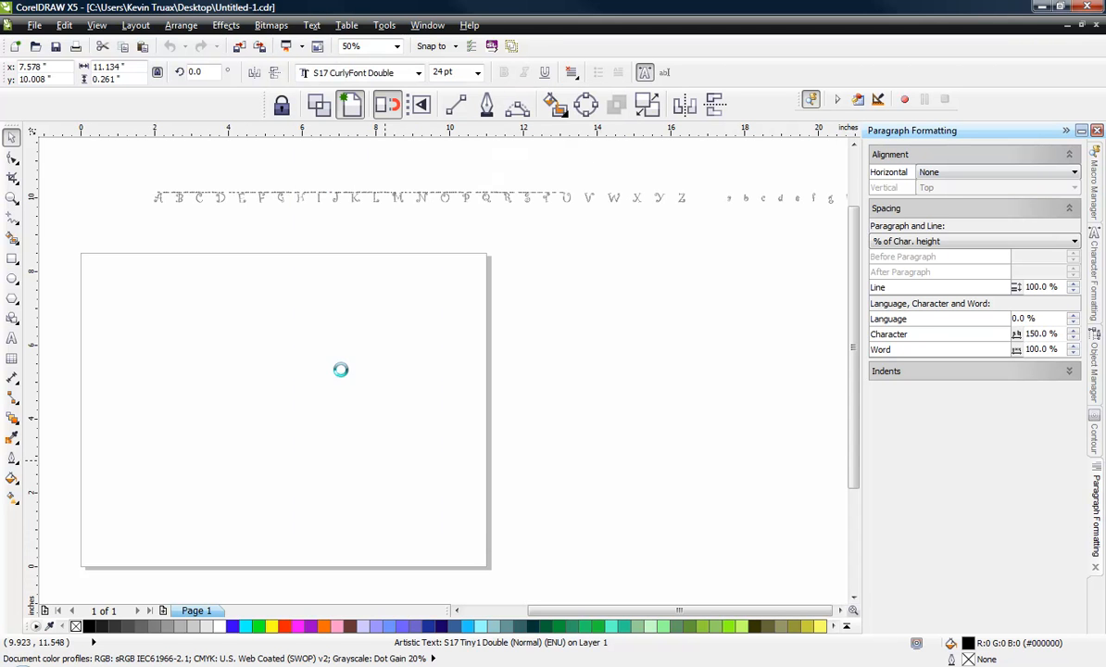
{"action": "left_click", "coordinate": [226, 164]}
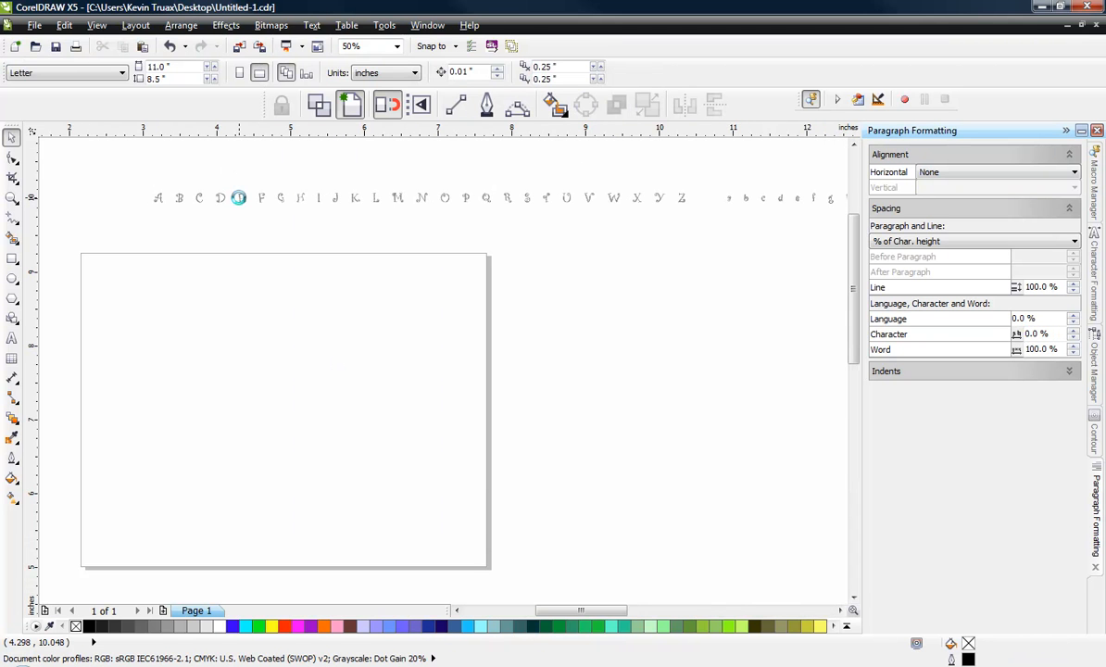
Step: Examine the dotted letters and the digits at the end of the text line up close
{"action": "scroll", "coordinate": [238, 198], "scroll_direction": "up", "scroll_amount": 2}
{"action": "left_click", "coordinate": [236, 199]}
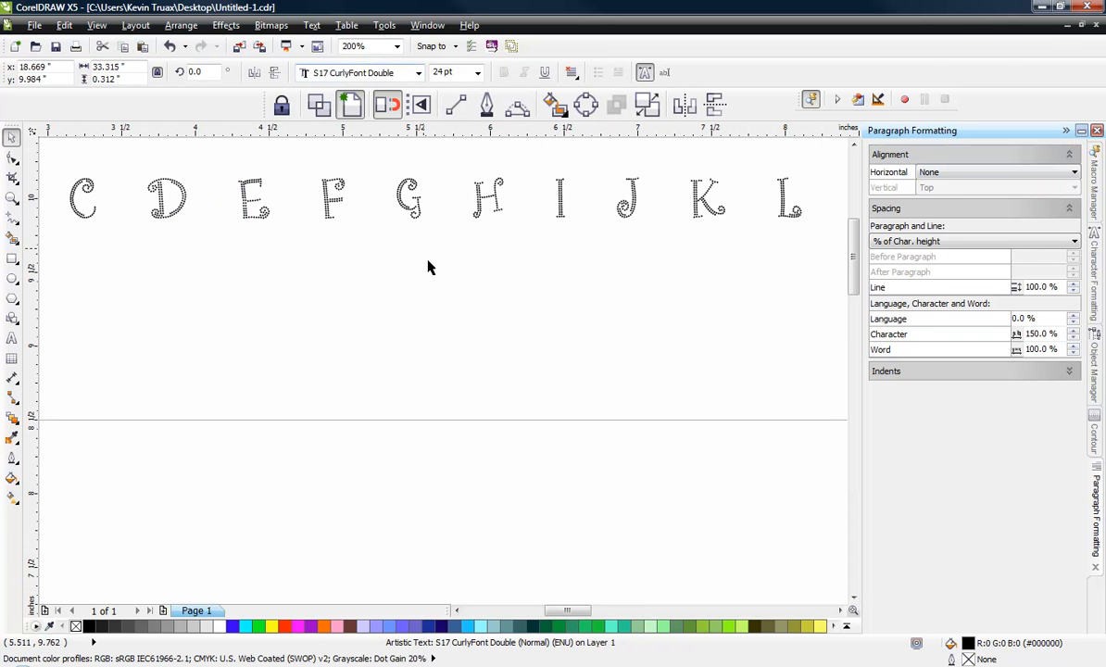
{"action": "scroll", "coordinate": [312, 302], "scroll_direction": "up", "scroll_amount": 1}
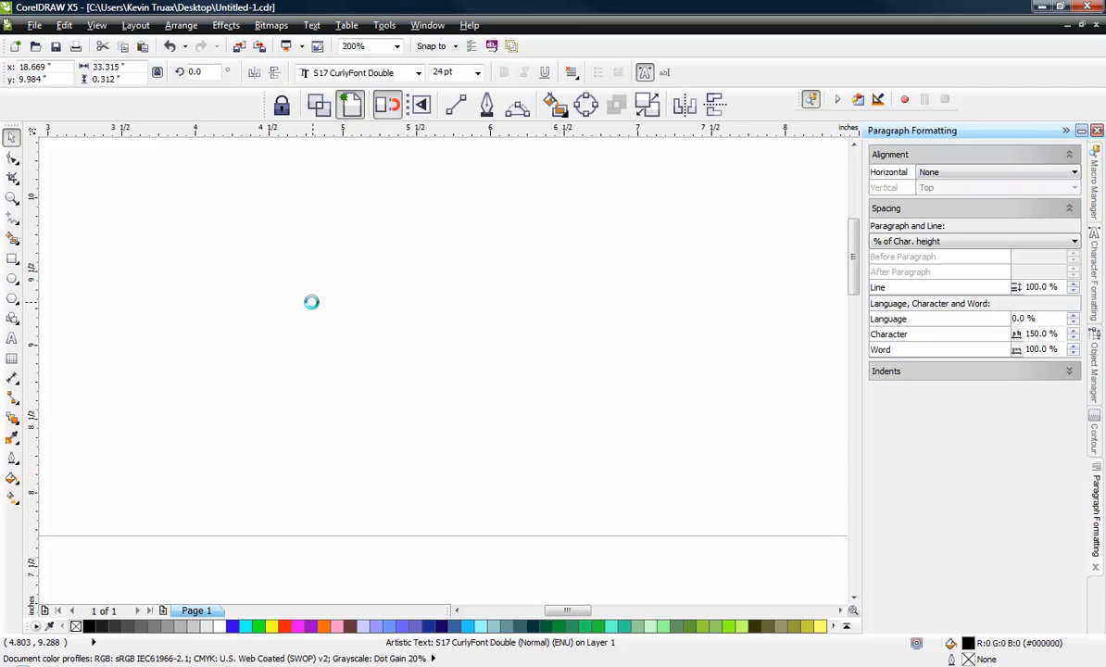
{"action": "scroll", "coordinate": [312, 305], "scroll_direction": "down", "scroll_amount": 2}
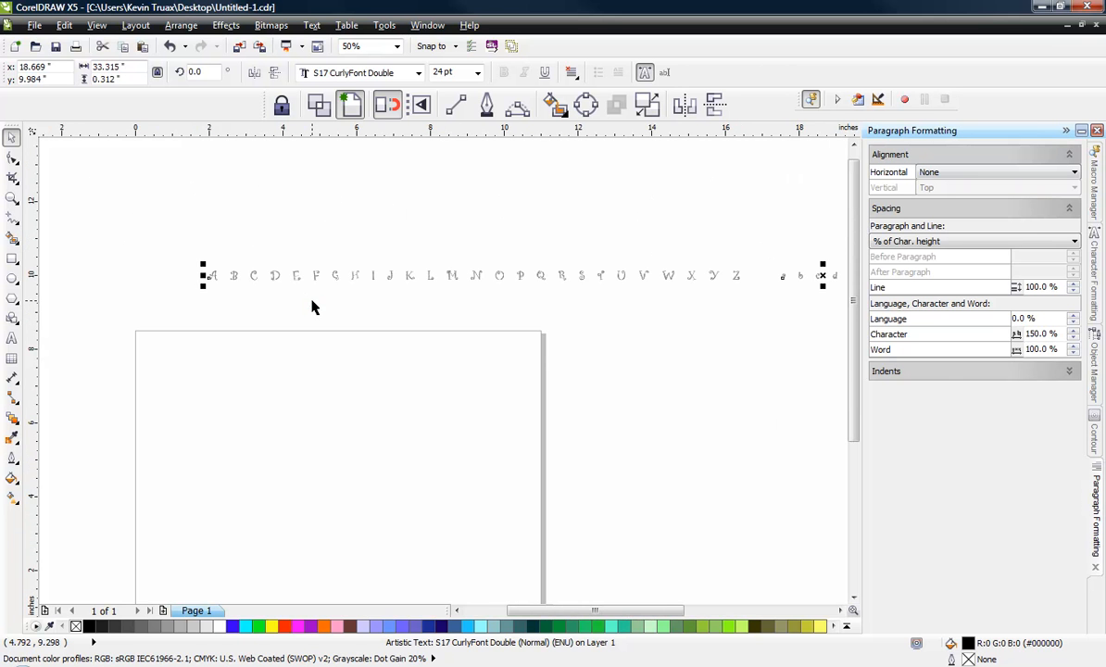
{"action": "scroll", "coordinate": [316, 302], "scroll_direction": "down", "scroll_amount": 2}
{"action": "scroll", "coordinate": [600, 296], "scroll_direction": "up", "scroll_amount": 1}
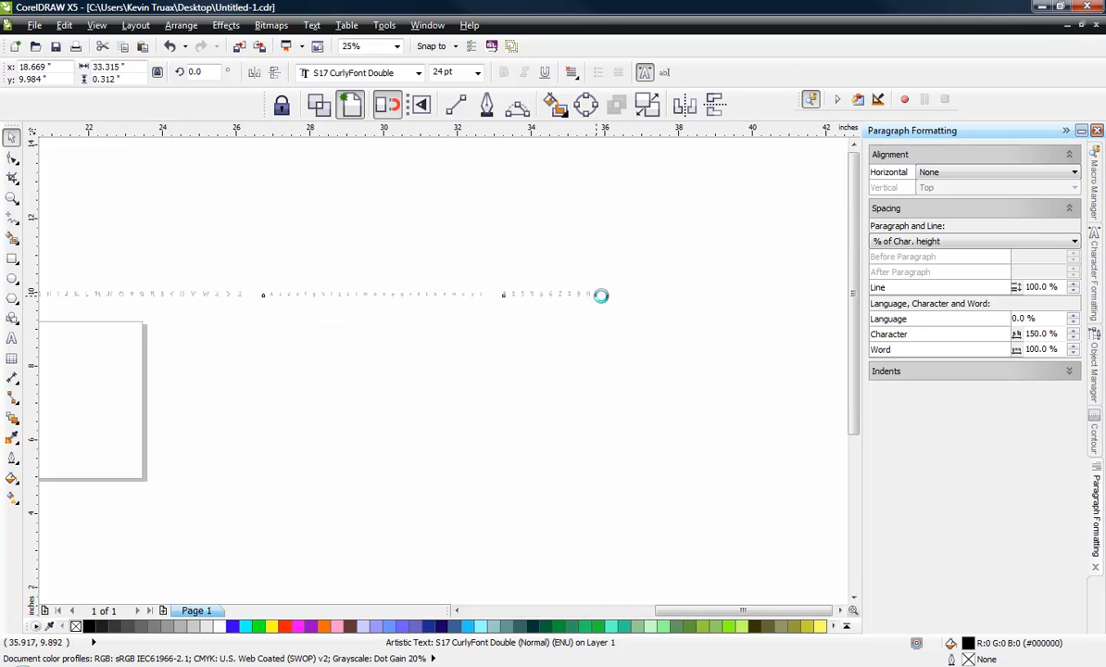
{"action": "scroll", "coordinate": [600, 296], "scroll_direction": "up", "scroll_amount": 3}
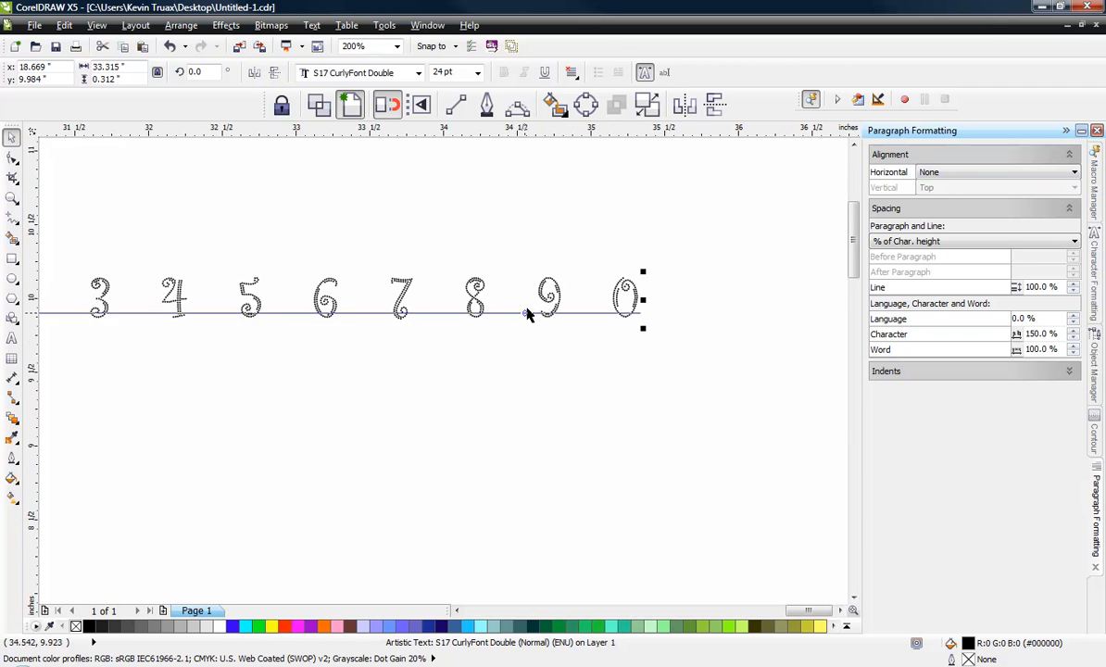
{"action": "scroll", "coordinate": [623, 300], "scroll_direction": "down", "scroll_amount": 4}
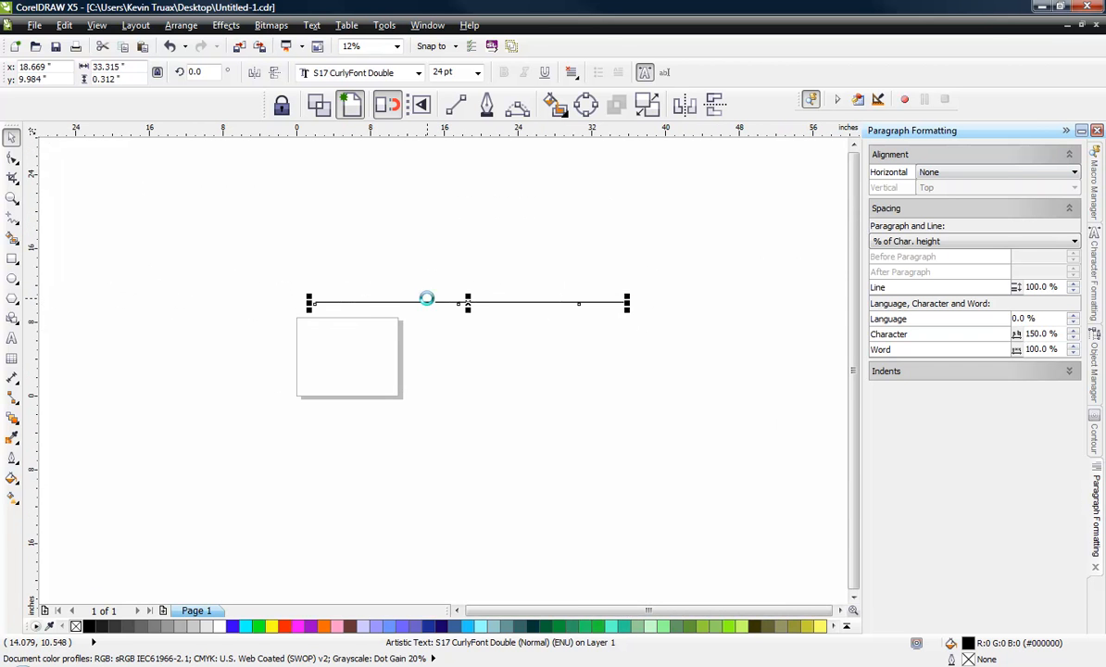
{"action": "scroll", "coordinate": [426, 297], "scroll_direction": "up", "scroll_amount": 1}
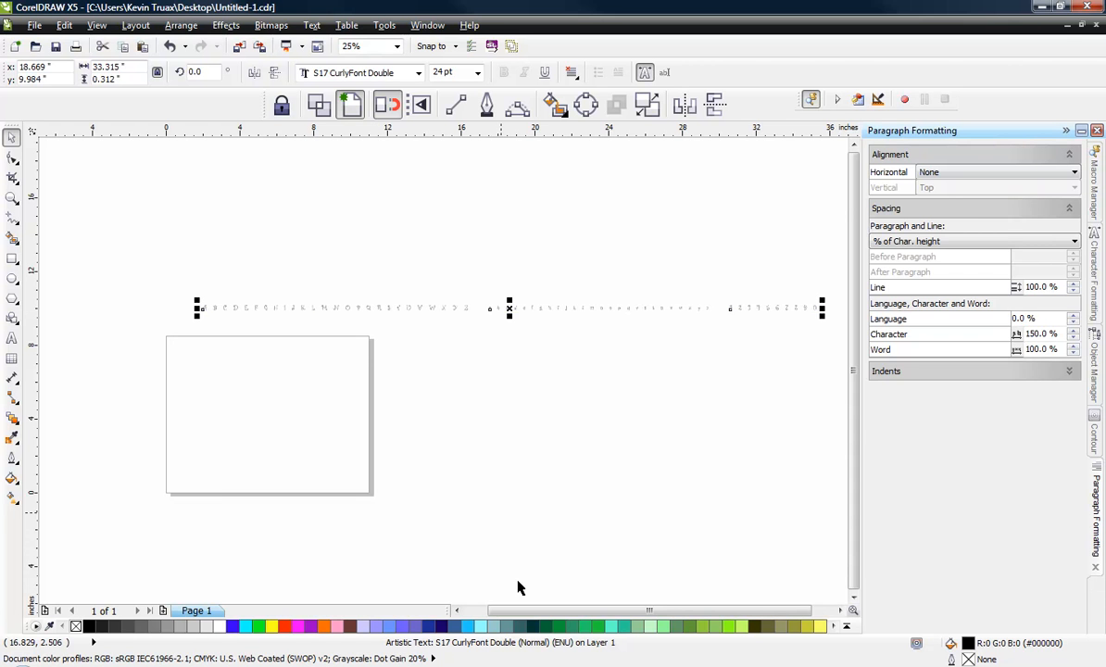
Step: Bring up the EasyWeed macro and run Process Font on the alphabet and digits text with the value 3.3
{"action": "left_click", "coordinate": [521, 665]}
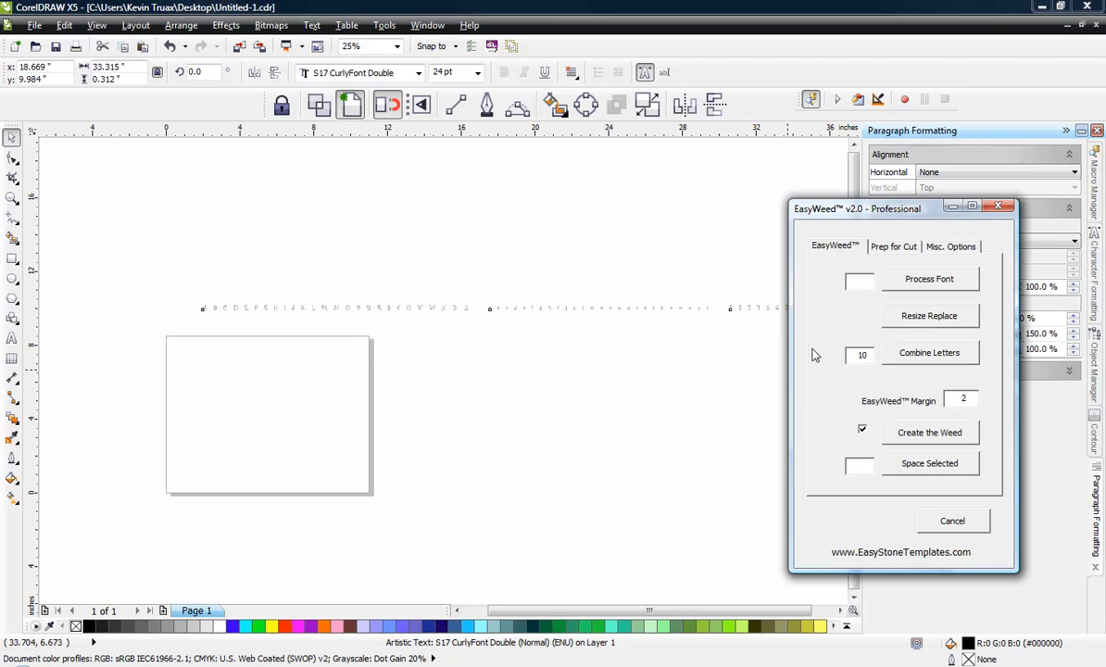
{"action": "left_click", "coordinate": [583, 339]}
{"action": "scroll", "coordinate": [520, 306], "scroll_direction": "up", "scroll_amount": 1}
{"action": "scroll", "coordinate": [519, 307], "scroll_direction": "up", "scroll_amount": 6}
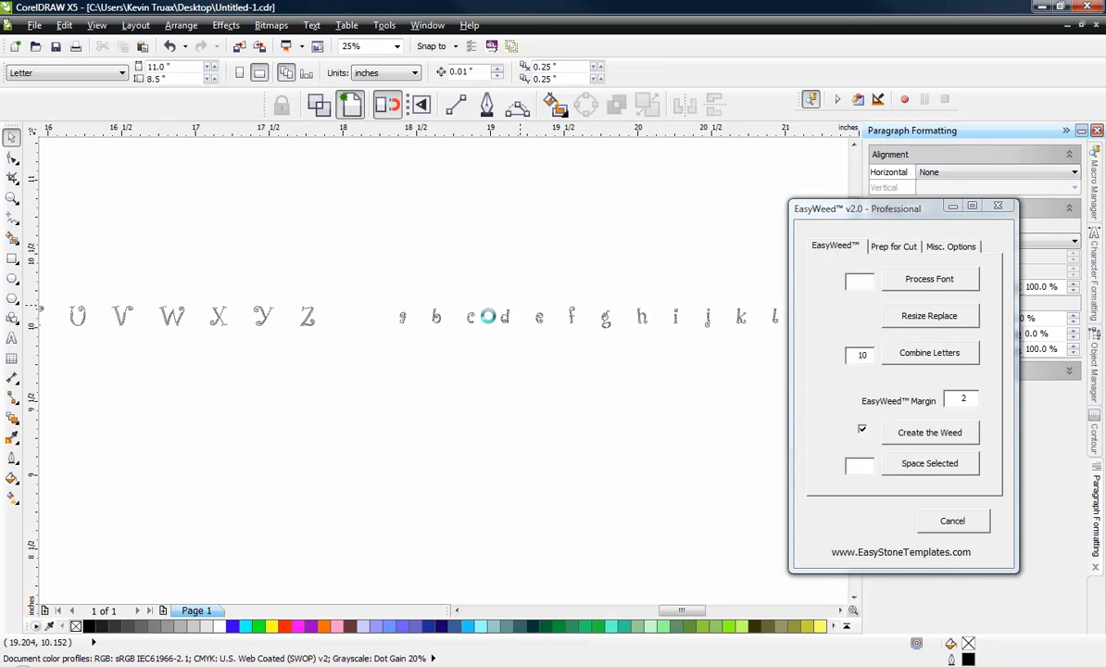
{"action": "scroll", "coordinate": [547, 320], "scroll_direction": "up", "scroll_amount": 3}
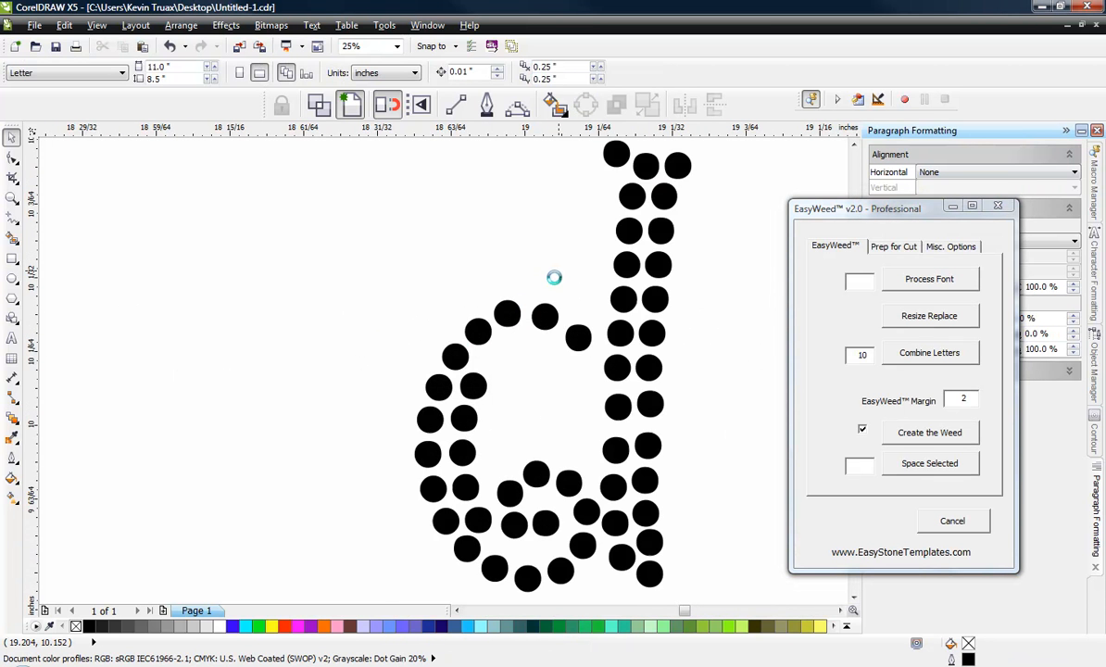
{"action": "left_click", "coordinate": [521, 315]}
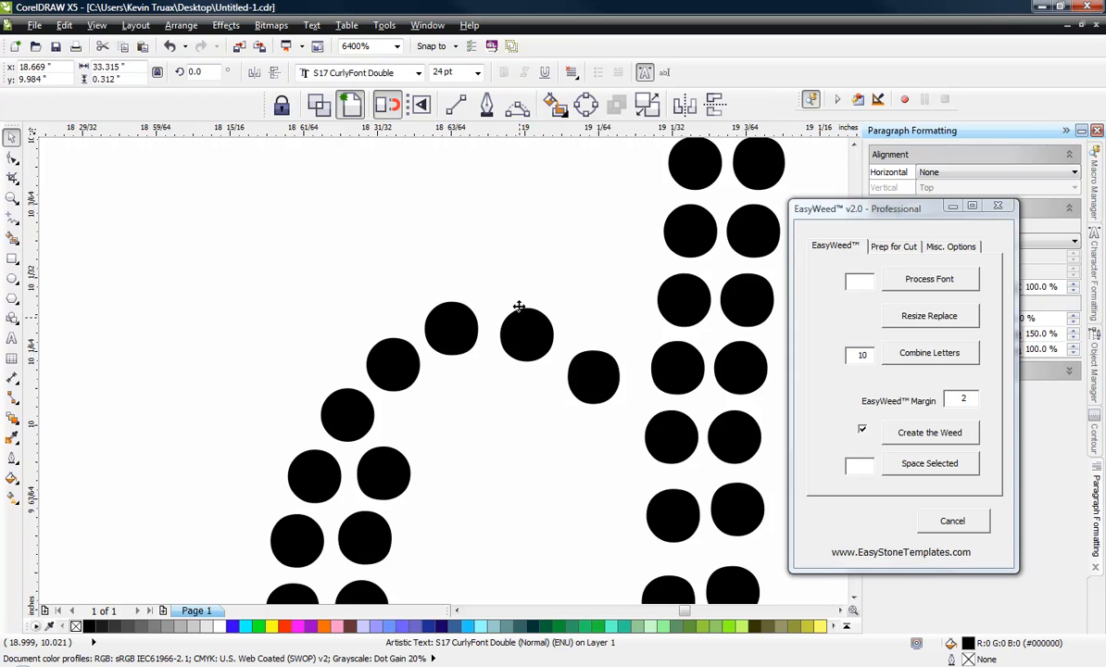
{"action": "scroll", "coordinate": [516, 296], "scroll_direction": "down", "scroll_amount": 2}
{"action": "scroll", "coordinate": [520, 301], "scroll_direction": "down", "scroll_amount": 1}
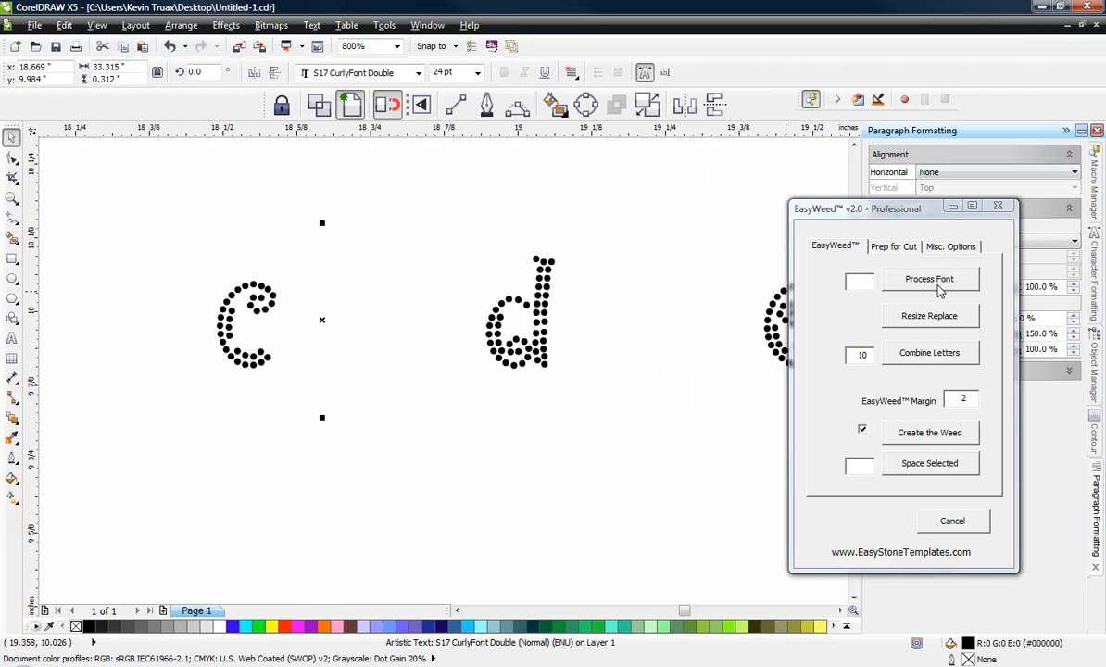
{"action": "left_click", "coordinate": [861, 282]}
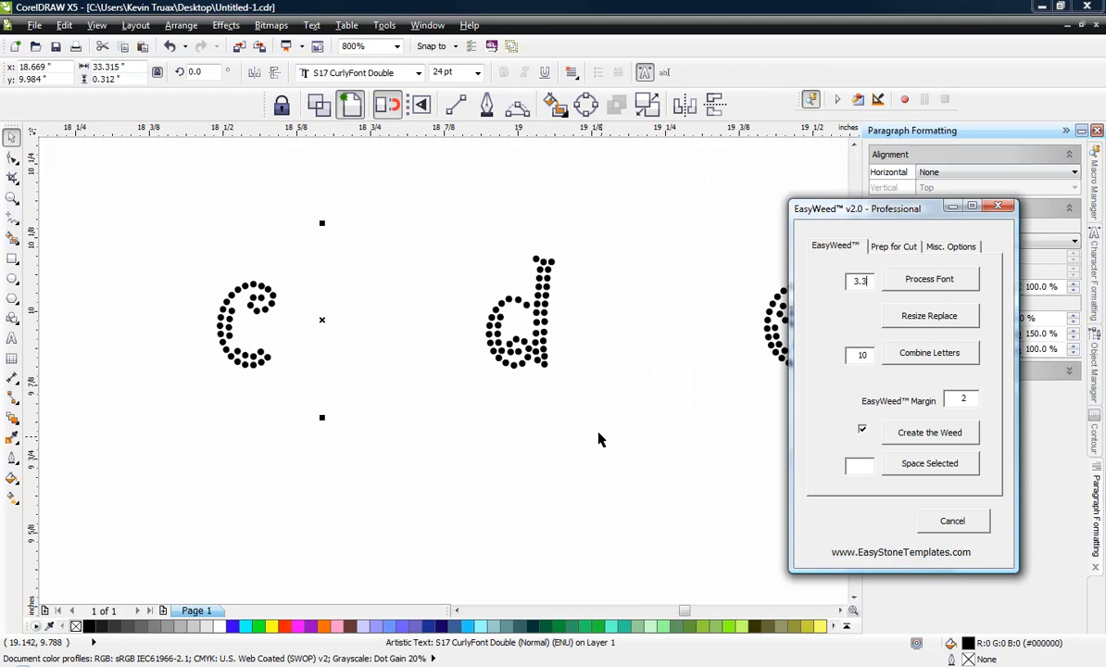
{"action": "left_click", "coordinate": [941, 290]}
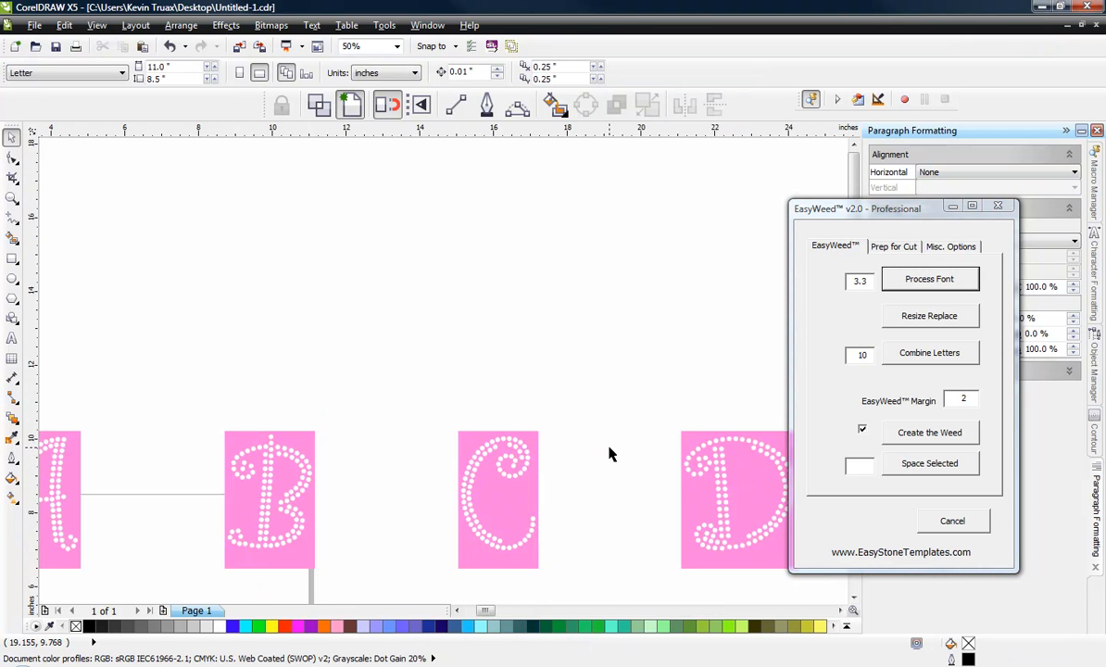
Step: Examine the row of processed letters with their pink weed boxes, both up close and across its full length
{"action": "scroll", "coordinate": [596, 425], "scroll_direction": "down", "scroll_amount": 1}
{"action": "scroll", "coordinate": [597, 433], "scroll_direction": "down", "scroll_amount": 1}
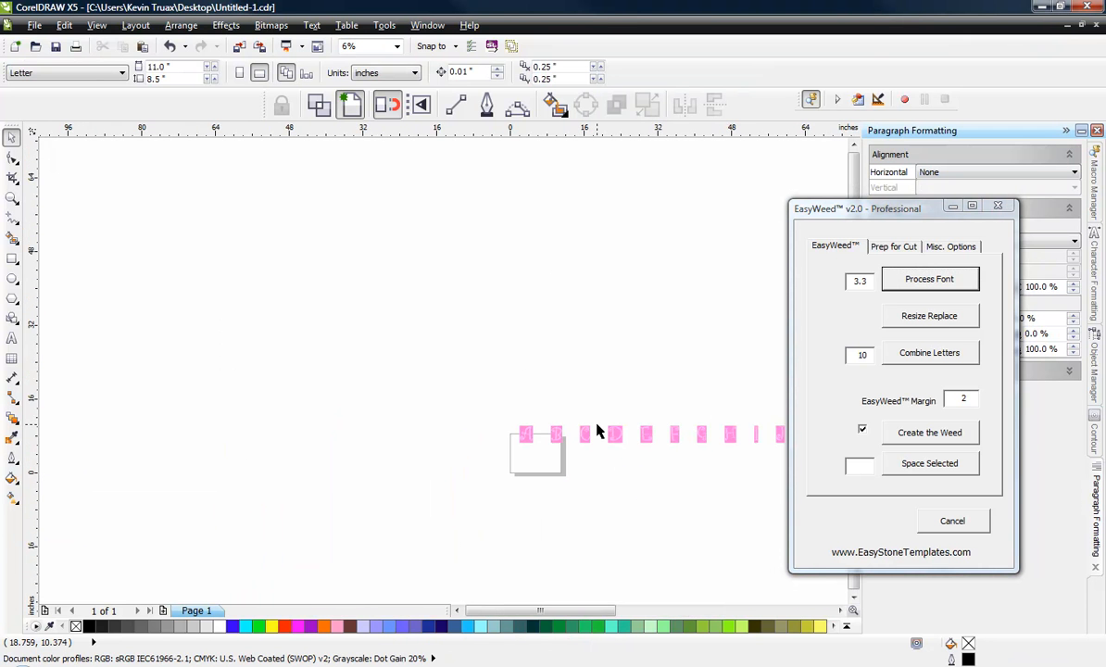
{"action": "scroll", "coordinate": [739, 440], "scroll_direction": "up", "scroll_amount": 2}
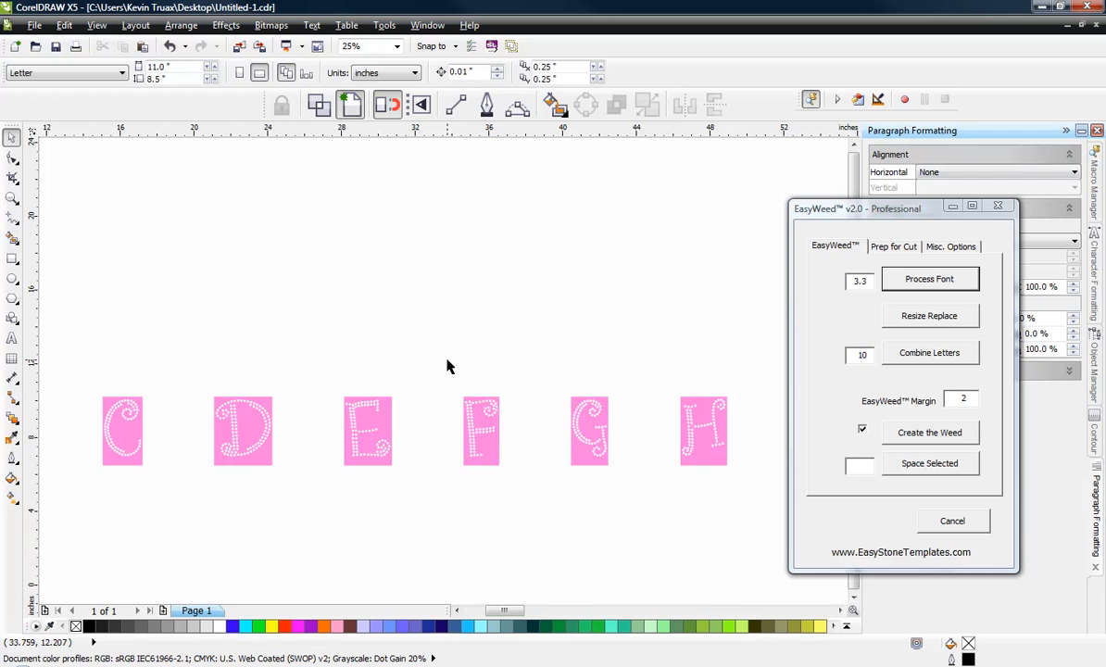
{"action": "scroll", "coordinate": [446, 371], "scroll_direction": "down", "scroll_amount": 1}
{"action": "scroll", "coordinate": [453, 393], "scroll_direction": "down", "scroll_amount": 2}
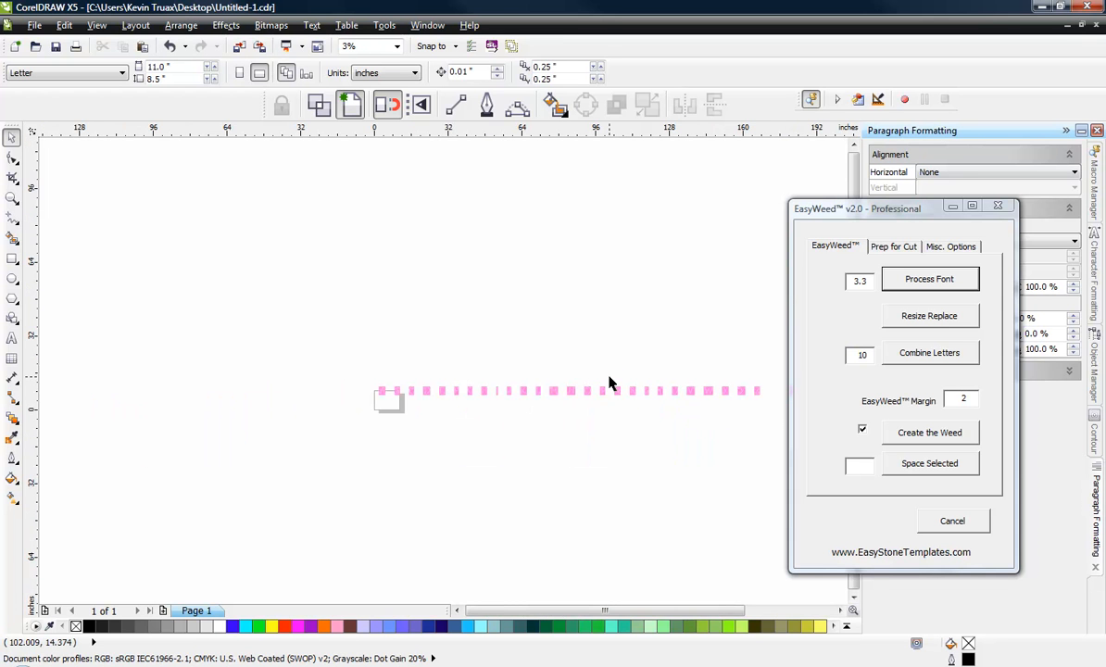
{"action": "scroll", "coordinate": [610, 383], "scroll_direction": "up", "scroll_amount": 1}
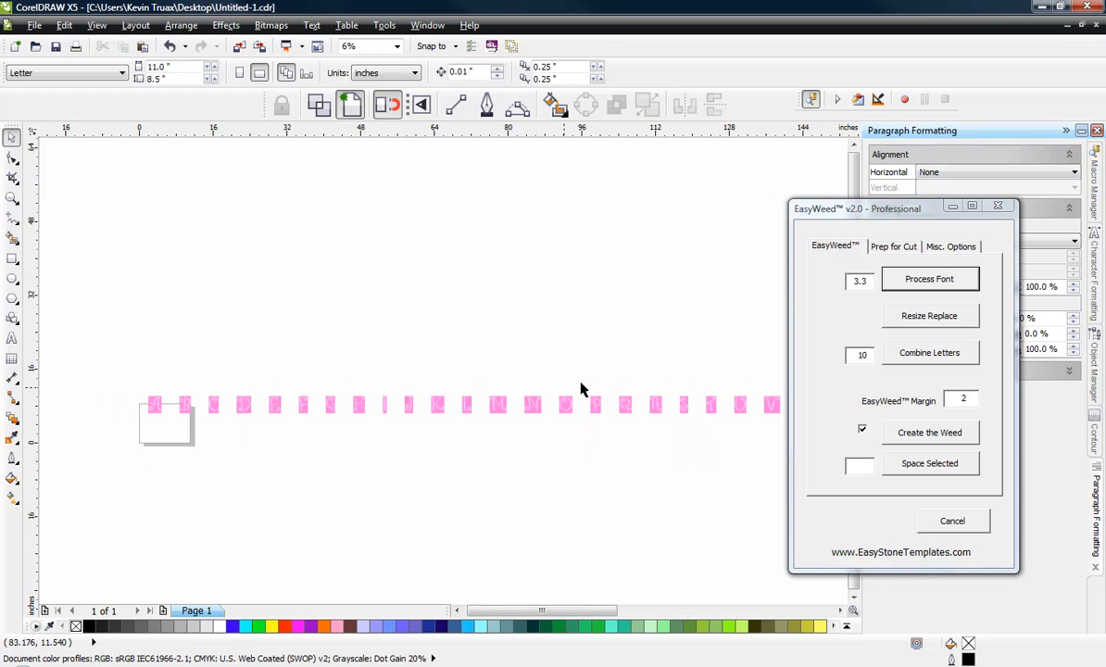
{"action": "scroll", "coordinate": [579, 382], "scroll_direction": "up", "scroll_amount": 1}
{"action": "scroll", "coordinate": [352, 389], "scroll_direction": "down", "scroll_amount": 2}
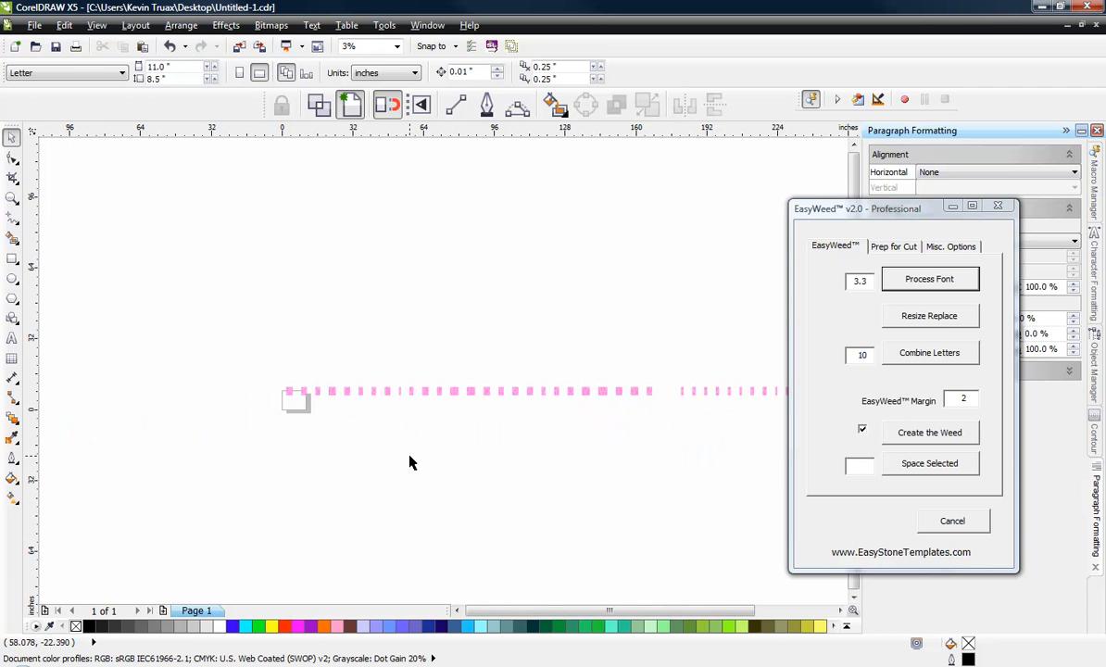
Step: Select all processed characters and space them with EasyWeed's Space Selected using .125
{"action": "key", "text": "ctrl+a"}
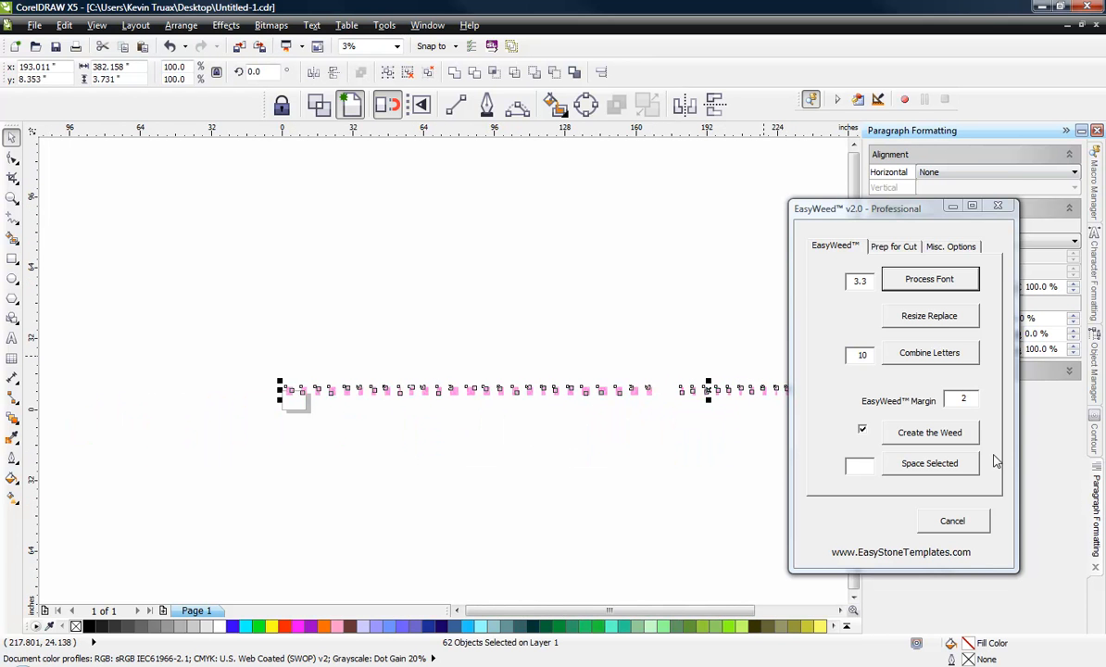
{"action": "left_click", "coordinate": [861, 468]}
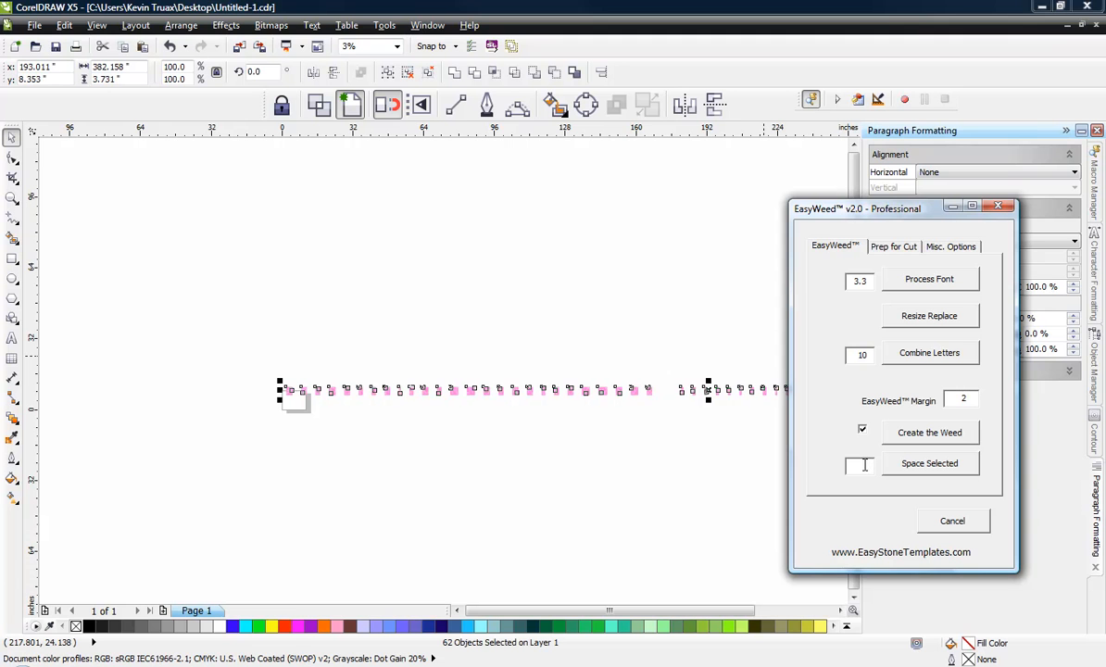
{"action": "type", "text": ".125"}
{"action": "left_click", "coordinate": [926, 463]}
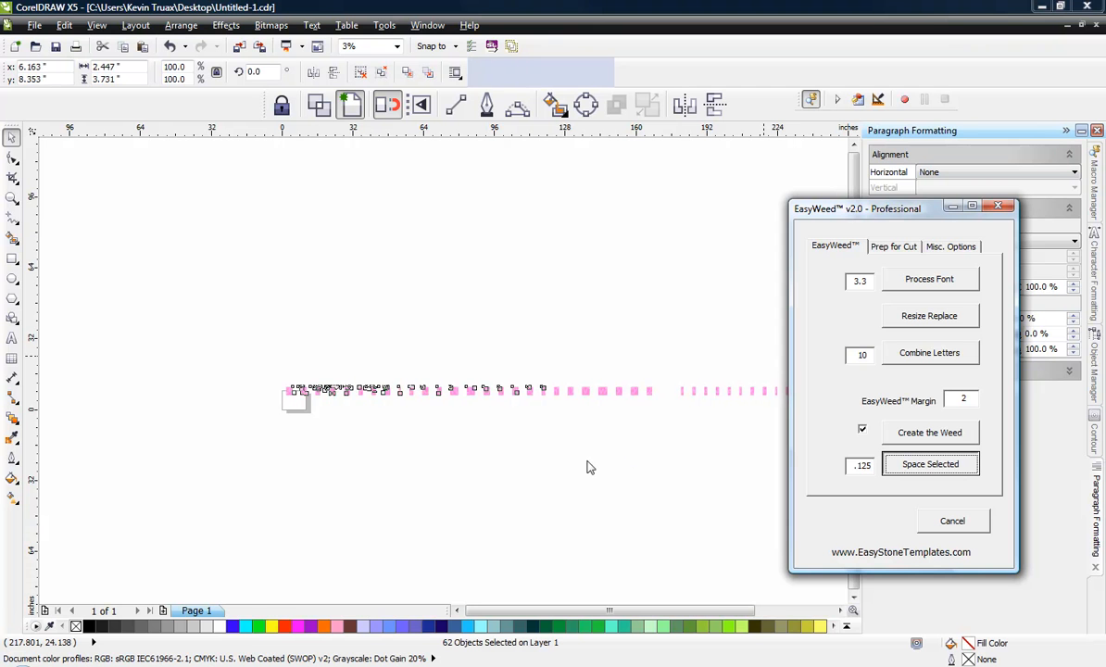
{"action": "left_click", "coordinate": [309, 433]}
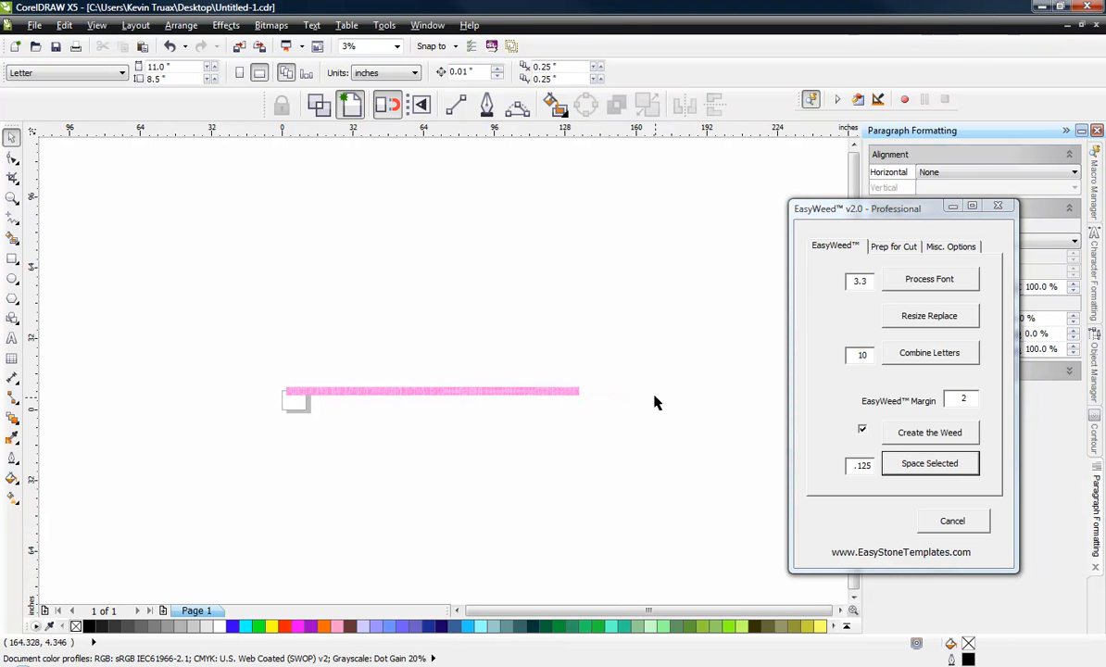
Step: Move the whole row of spaced characters up about 52 inches, well above the page, and deselect it
{"action": "left_click_drag", "start_coordinate": [155, 306], "coordinate": [612, 413]}
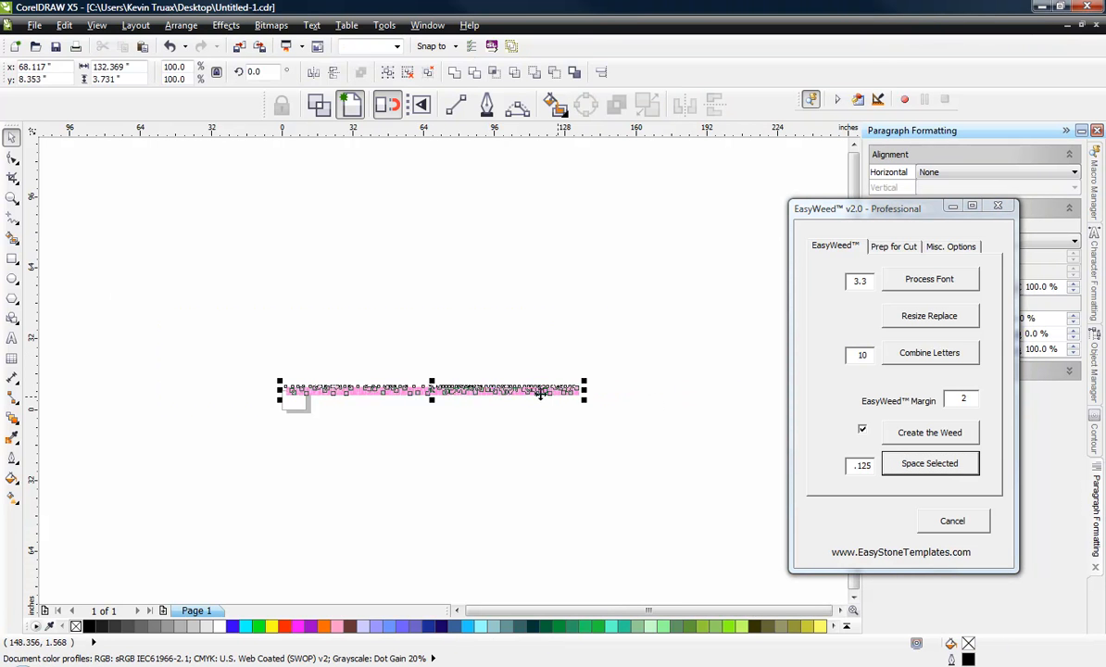
{"action": "left_click_drag", "start_coordinate": [463, 389], "coordinate": [461, 271]}
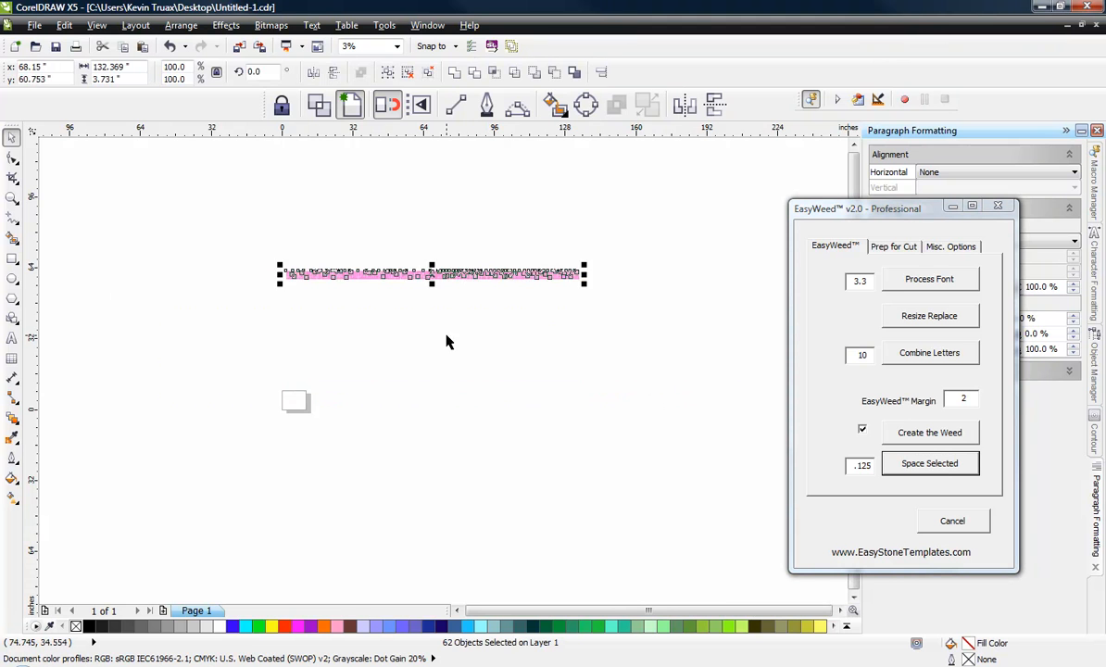
{"action": "left_click", "coordinate": [447, 341]}
Step: Place a copy of the uppercase E with its weed box in the empty area below the character row
{"action": "scroll", "coordinate": [391, 273], "scroll_direction": "up", "scroll_amount": 2}
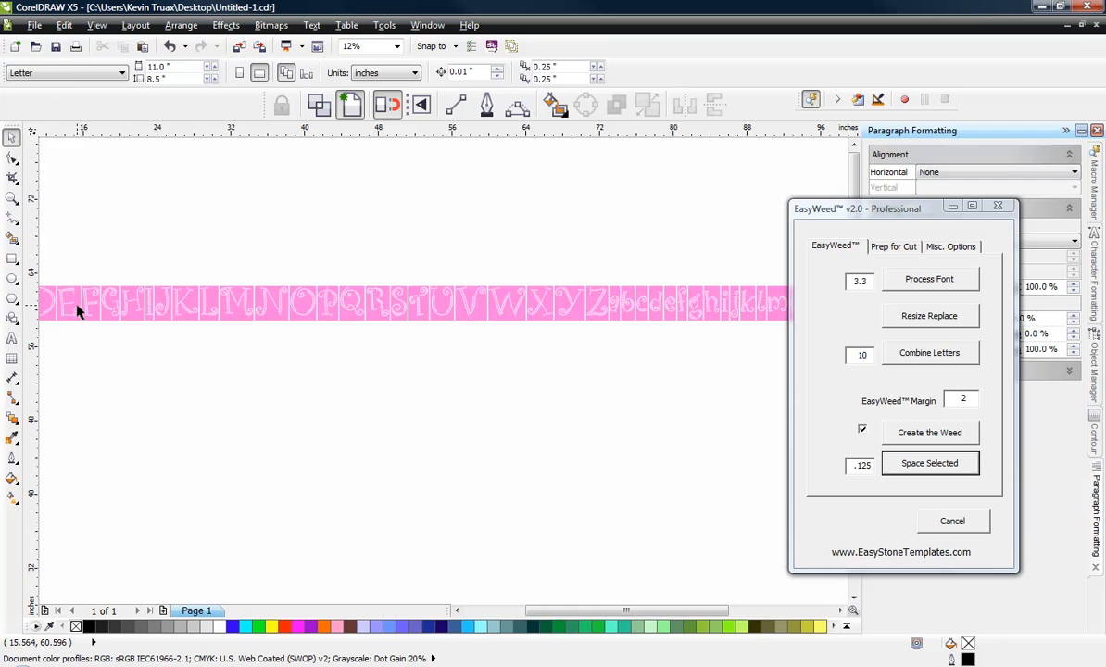
{"action": "left_click_drag", "start_coordinate": [79, 308], "coordinate": [353, 484]}
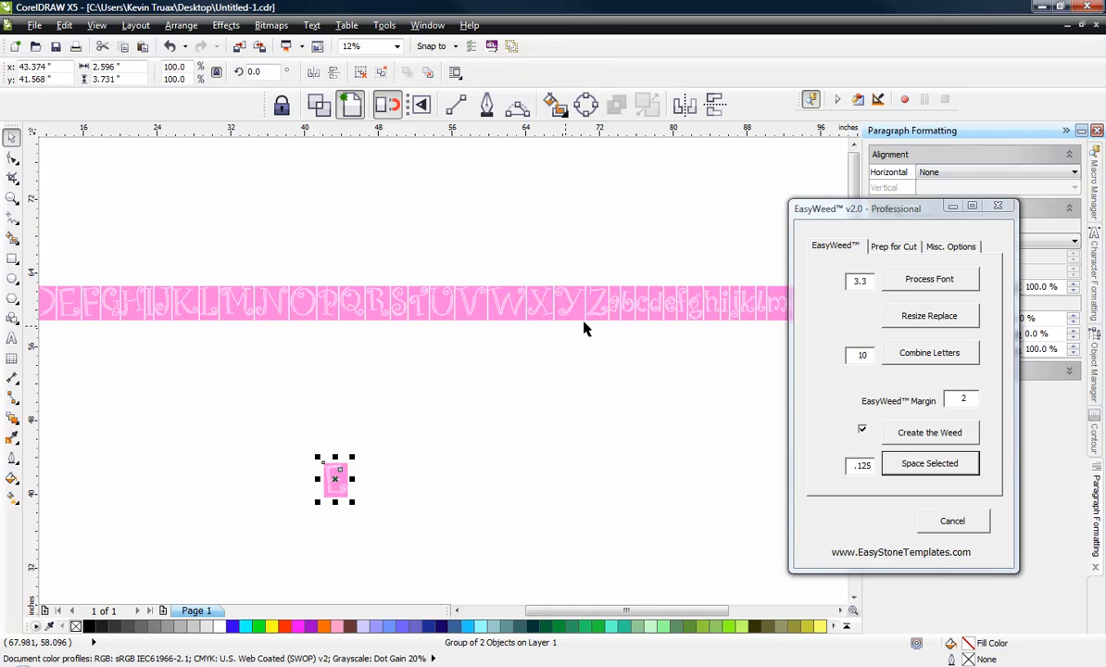
Step: Place copies of the lowercase a, g, l, e and s with their weed boxes in order after the E, spelling Eagles
{"action": "left_click_drag", "start_coordinate": [616, 293], "coordinate": [457, 453]}
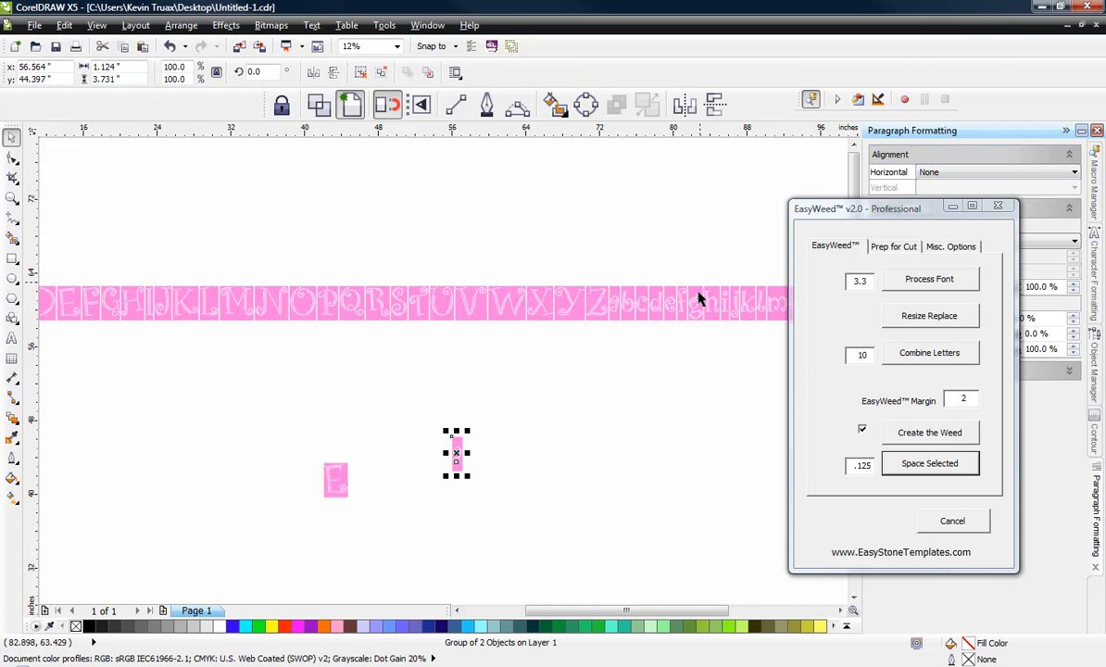
{"action": "left_click_drag", "start_coordinate": [695, 303], "coordinate": [489, 469]}
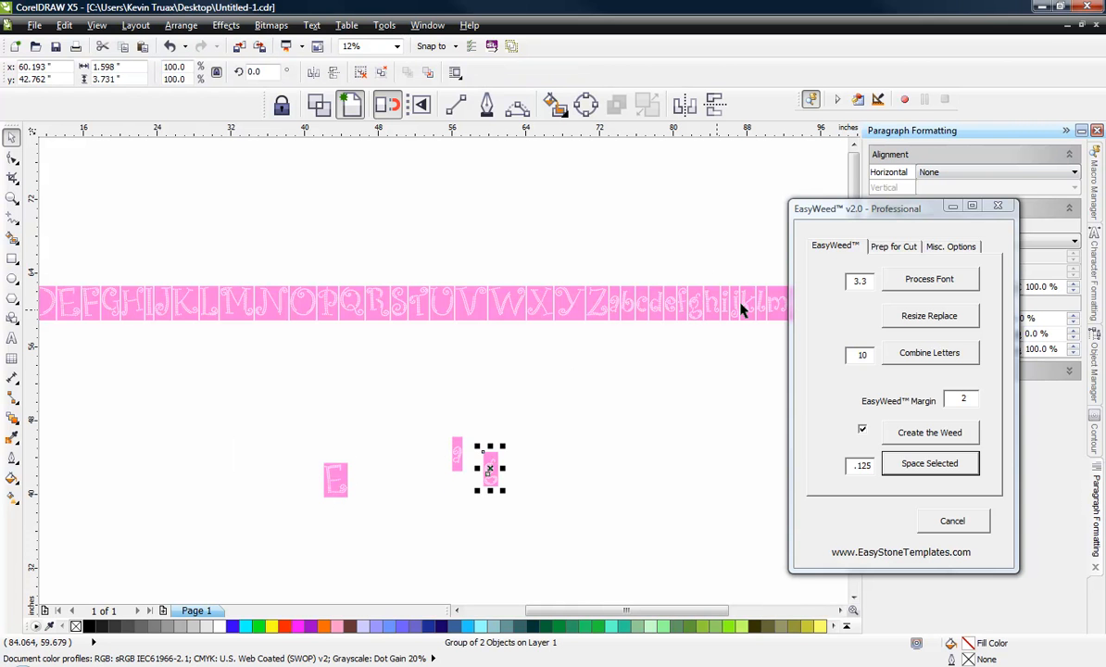
{"action": "left_click_drag", "start_coordinate": [708, 298], "coordinate": [514, 472]}
{"action": "left_click_drag", "start_coordinate": [663, 306], "coordinate": [540, 476]}
{"action": "scroll", "coordinate": [445, 432], "scroll_direction": "down", "scroll_amount": 2}
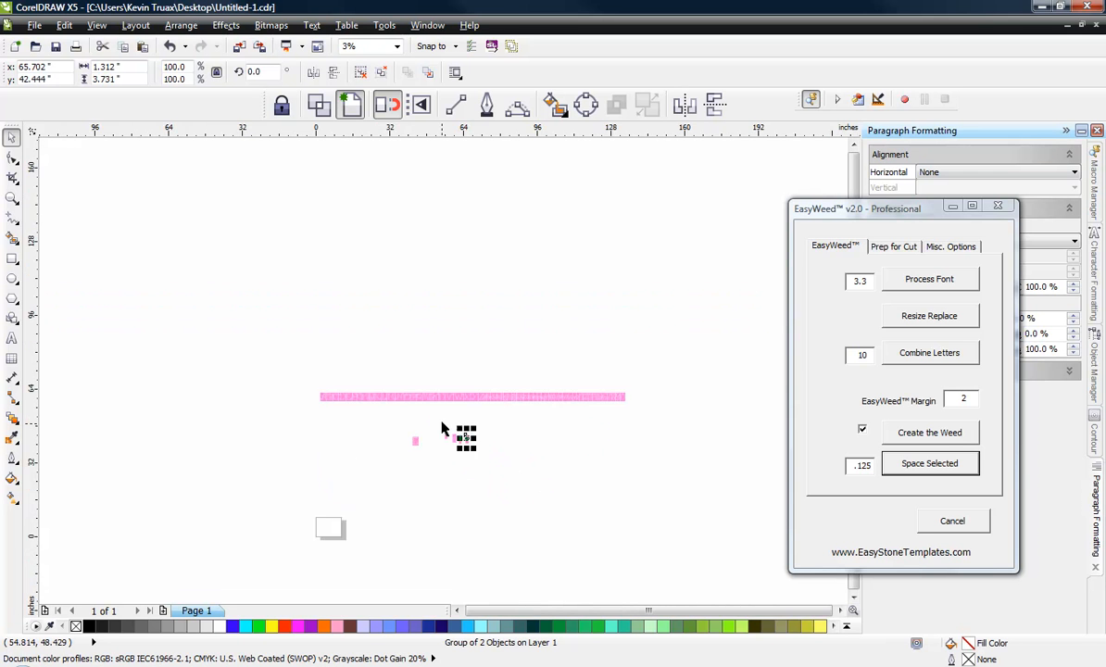
{"action": "scroll", "coordinate": [576, 406], "scroll_direction": "up", "scroll_amount": 1}
{"action": "scroll", "coordinate": [576, 406], "scroll_direction": "up", "scroll_amount": 1}
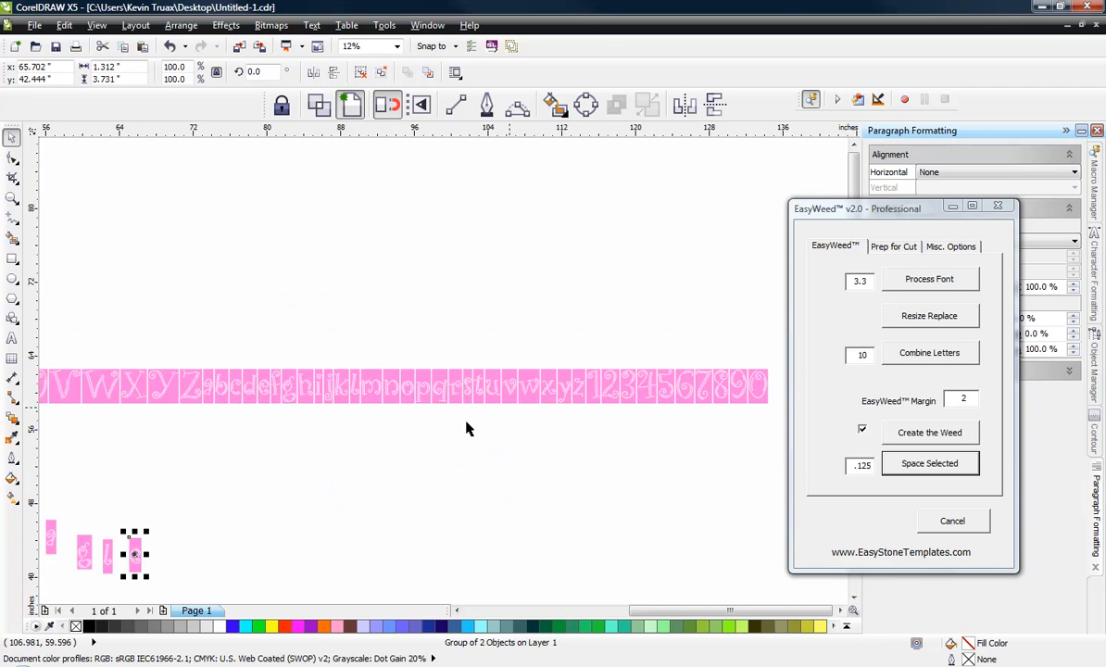
{"action": "left_click_drag", "start_coordinate": [469, 387], "coordinate": [182, 556]}
{"action": "left_click", "coordinate": [403, 464]}
Step: Select the six copied letters of Eagles and align them along their bottom edges
{"action": "scroll", "coordinate": [371, 472], "scroll_direction": "down", "scroll_amount": 2}
{"action": "scroll", "coordinate": [335, 452], "scroll_direction": "up", "scroll_amount": 1}
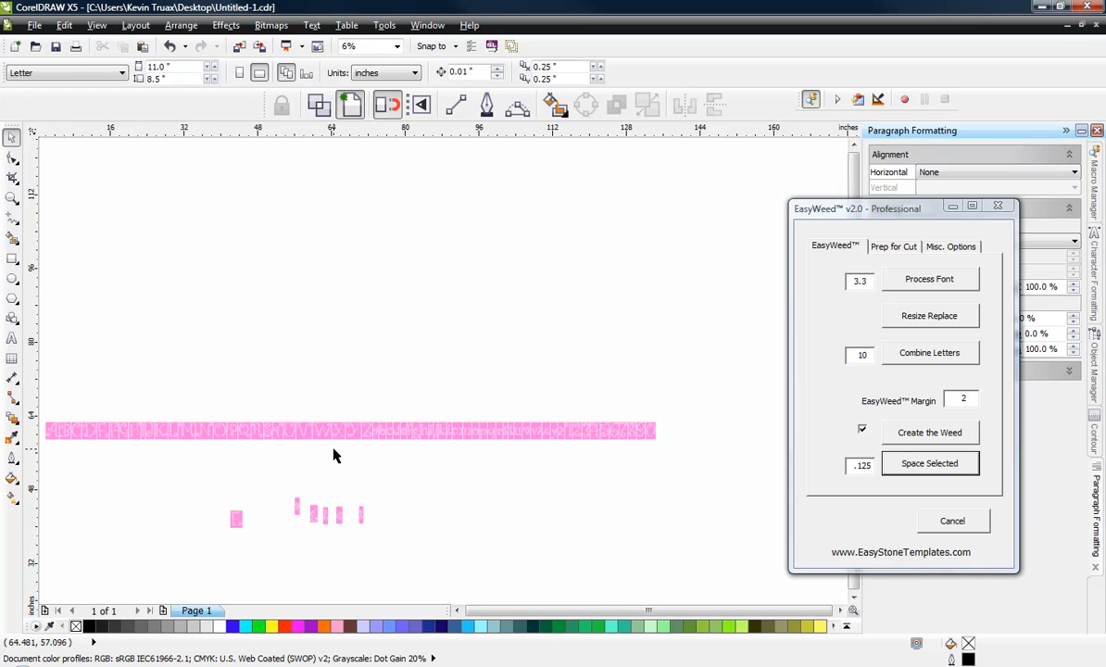
{"action": "left_click_drag", "start_coordinate": [104, 460], "coordinate": [421, 590]}
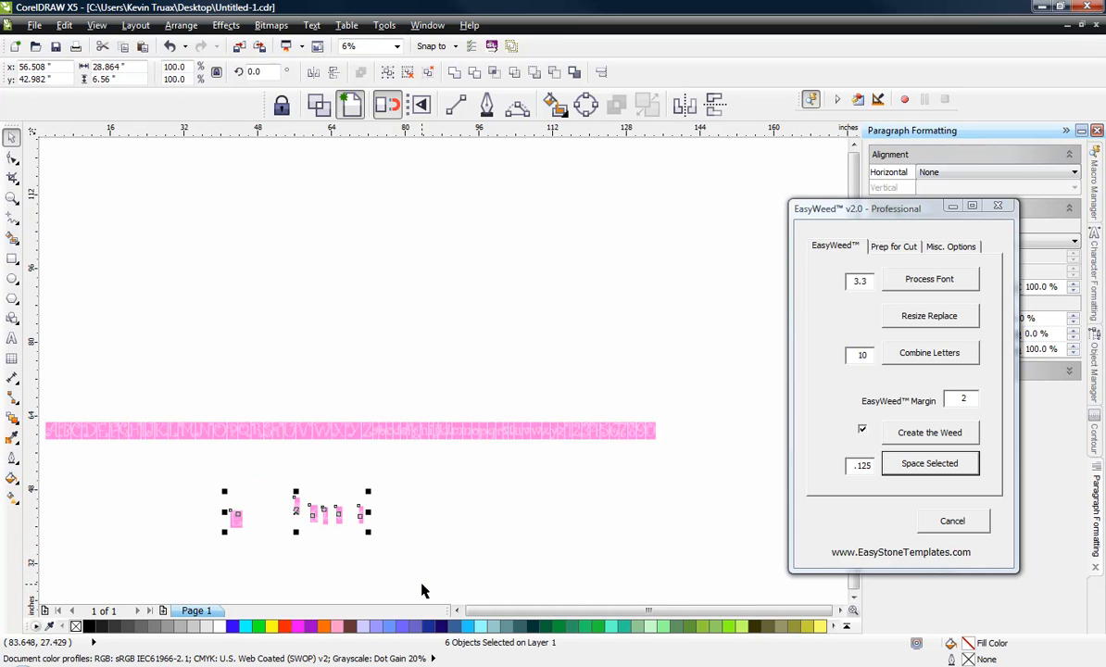
{"action": "key", "text": "b"}
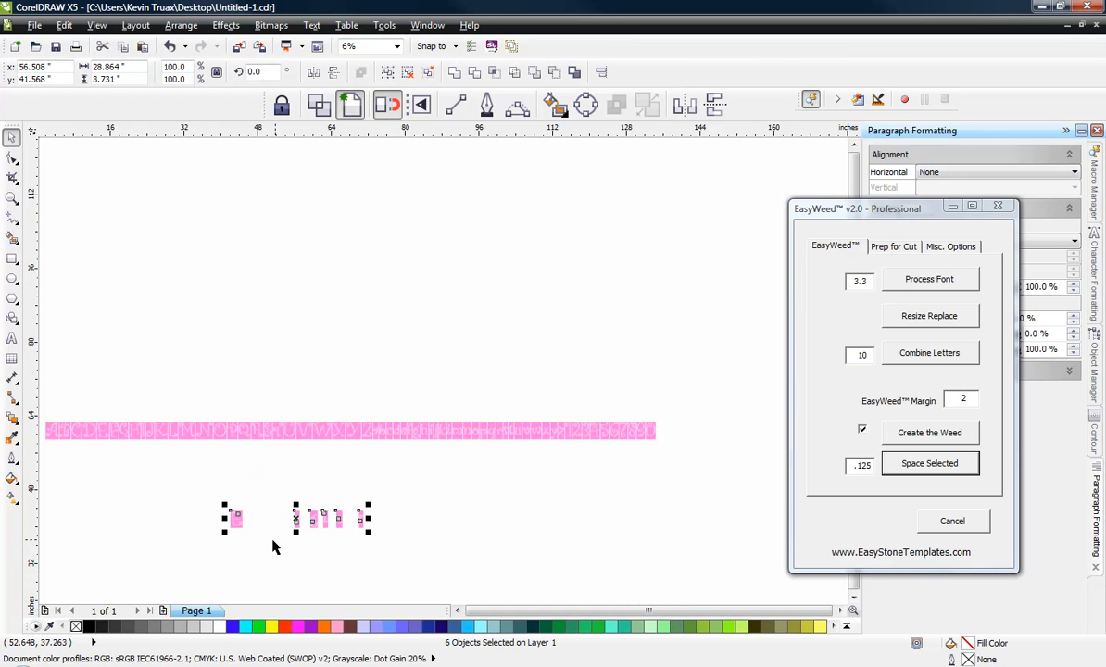
Step: Set EasyWeed's spacing value to 0, apply Space Selected to the six letters, and deselect them
{"action": "double_click", "coordinate": [849, 468]}
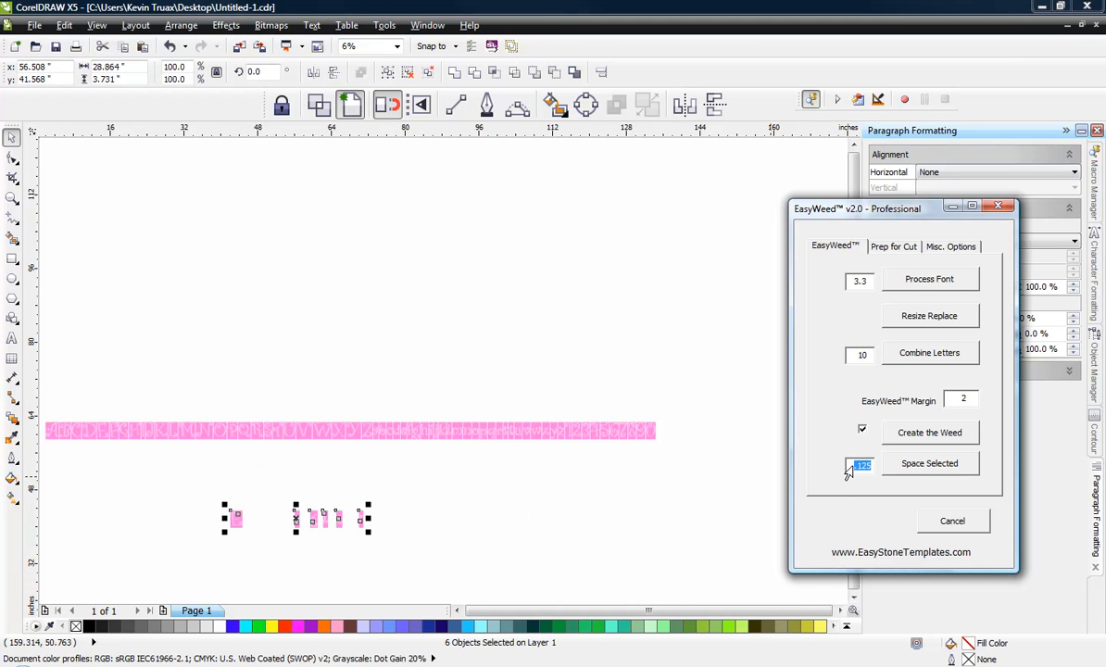
{"action": "type", "text": "0"}
{"action": "left_click", "coordinate": [903, 469]}
{"action": "left_click", "coordinate": [466, 533]}
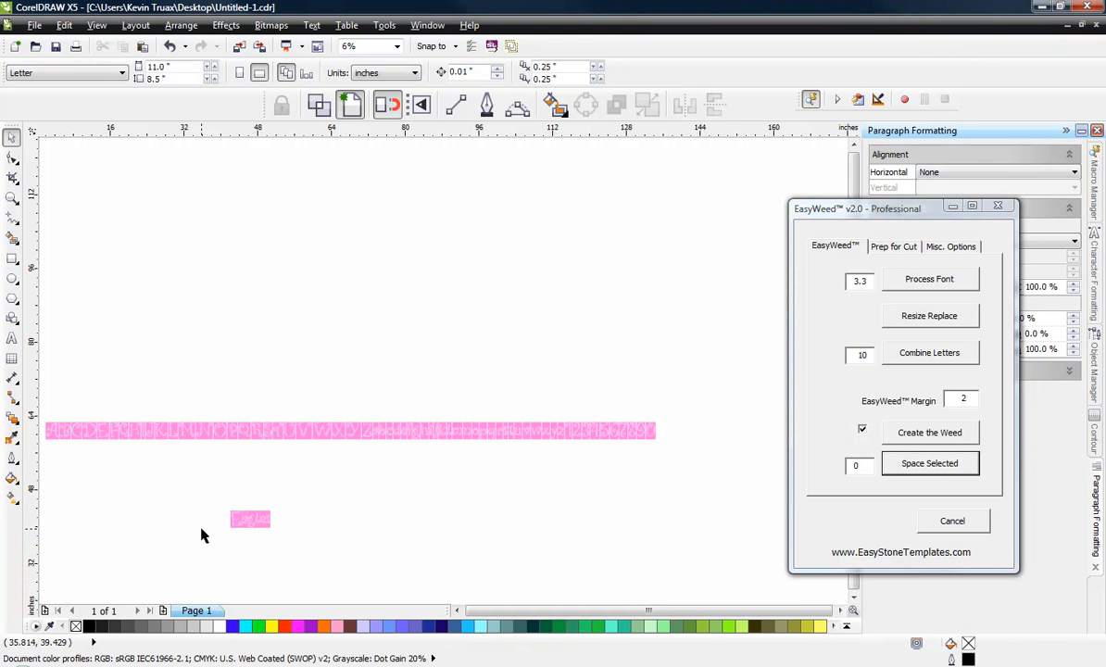
Step: Move the E and the a with their weed boxes leftward to open gaps before the remaining letters of Eagles
{"action": "scroll", "coordinate": [206, 552], "scroll_direction": "up", "scroll_amount": 2}
{"action": "scroll", "coordinate": [281, 453], "scroll_direction": "up", "scroll_amount": 1}
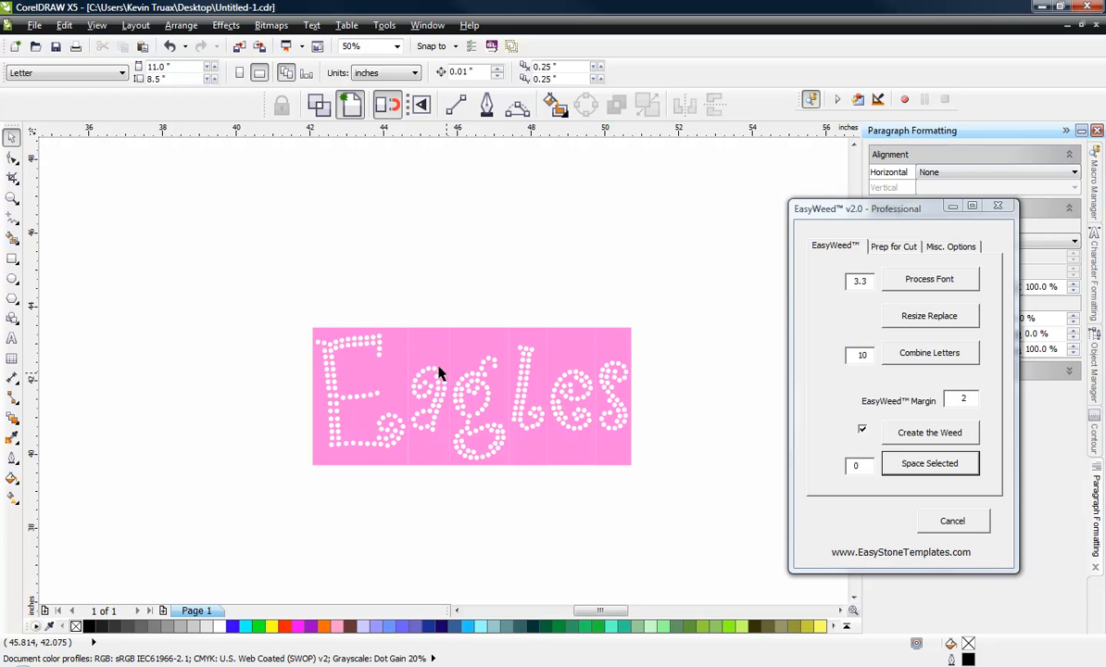
{"action": "left_click_drag", "start_coordinate": [352, 330], "coordinate": [312, 330]}
{"action": "left_click_drag", "start_coordinate": [416, 361], "coordinate": [393, 355]}
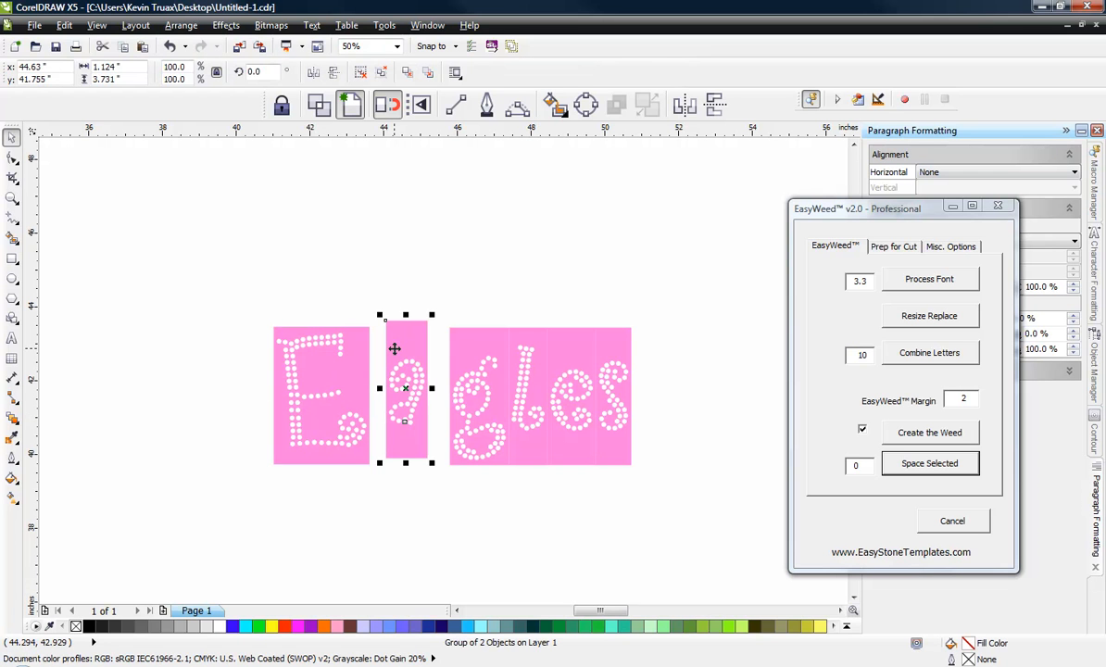
{"action": "left_click", "coordinate": [435, 305]}
Step: Select all six displaced letters of Eagles and close their gaps with Space Selected at 0
{"action": "left_click_drag", "start_coordinate": [425, 397], "coordinate": [668, 500]}
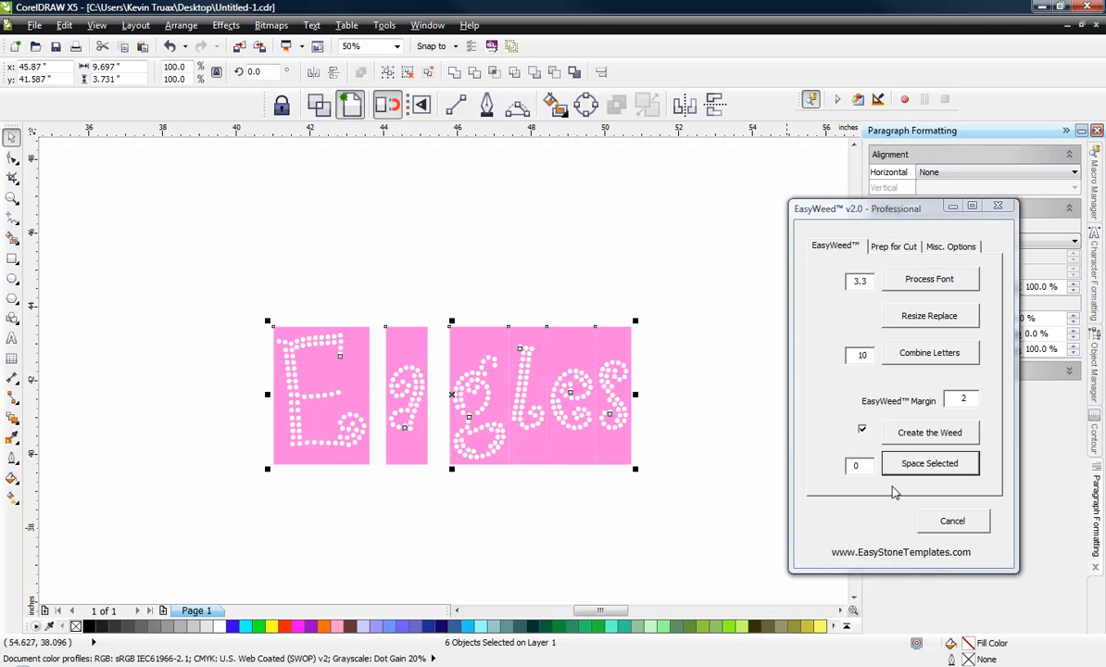
{"action": "left_click", "coordinate": [922, 464]}
{"action": "left_click", "coordinate": [477, 515]}
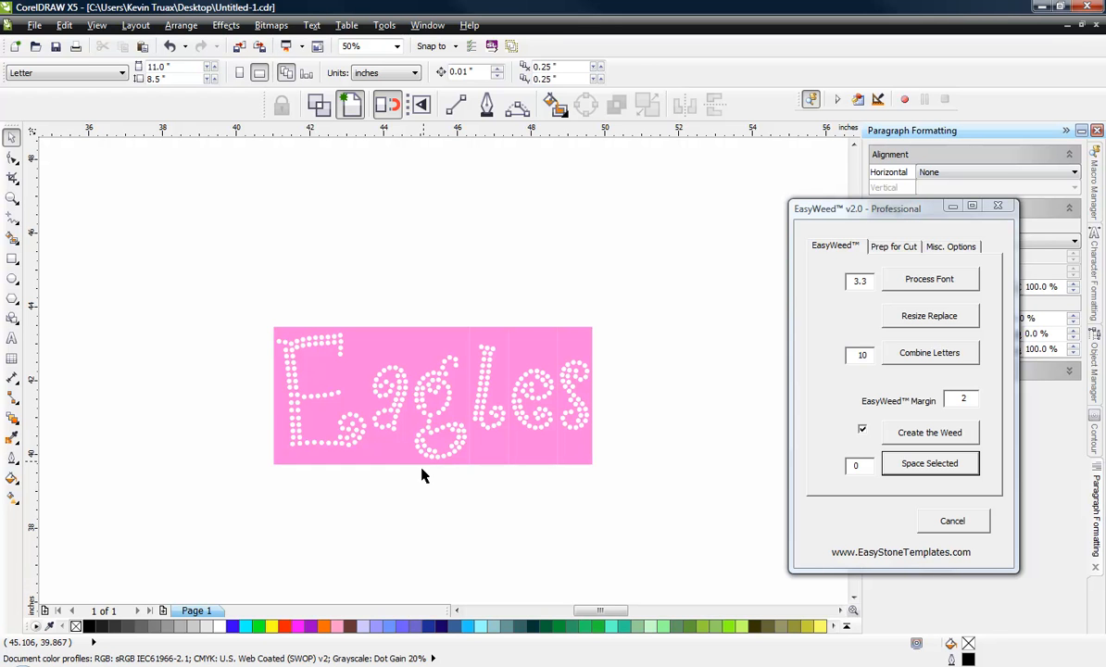
Step: Group the six letters of Eagles together, ungroup them again into individual letters, and deselect them
{"action": "scroll", "coordinate": [424, 501], "scroll_direction": "down", "scroll_amount": 2}
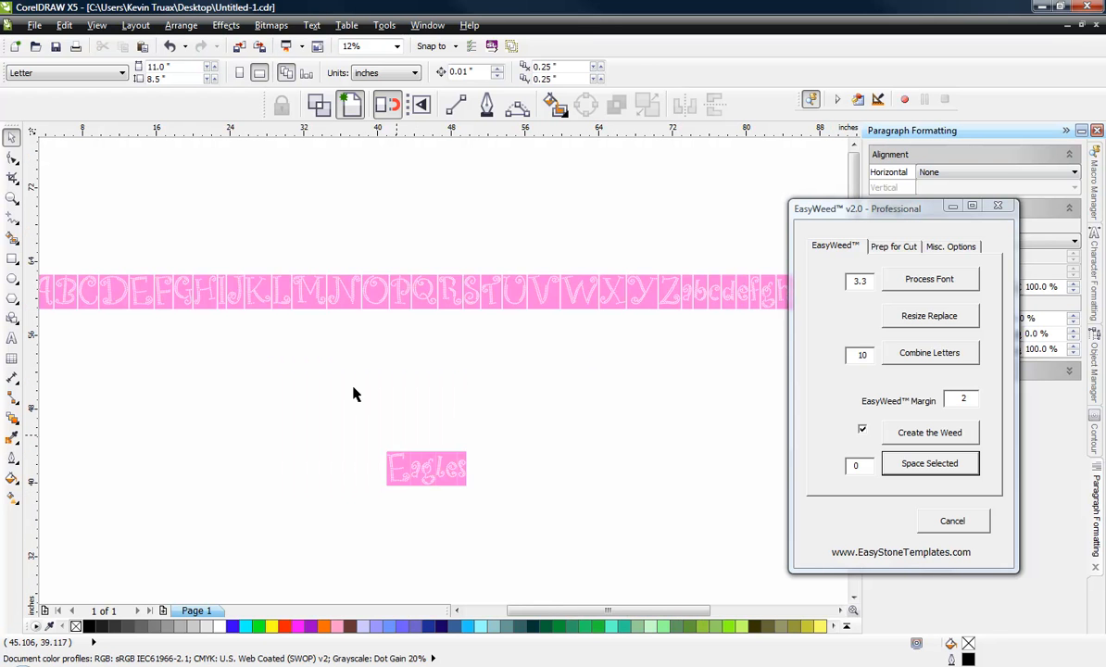
{"action": "scroll", "coordinate": [390, 363], "scroll_direction": "down", "scroll_amount": 1}
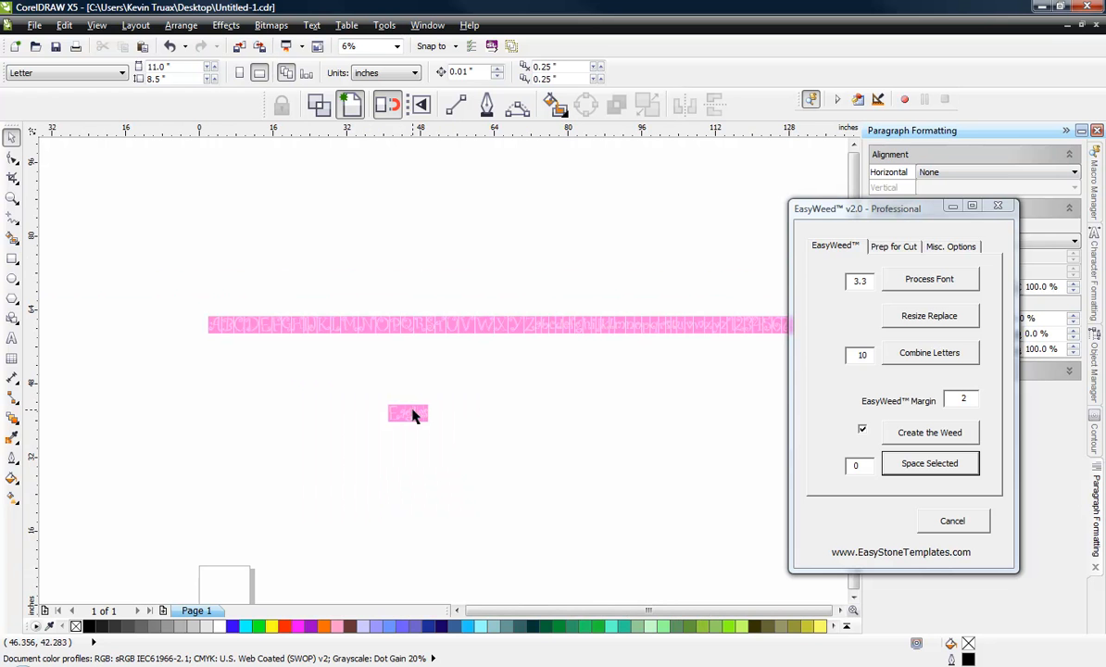
{"action": "scroll", "coordinate": [426, 422], "scroll_direction": "up", "scroll_amount": 3}
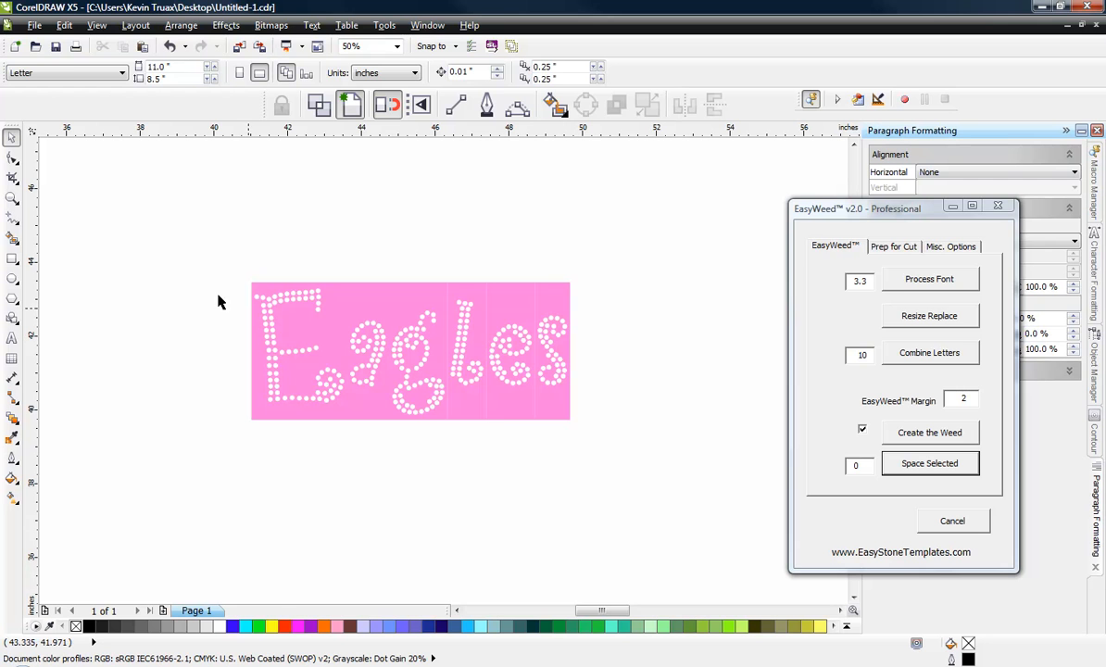
{"action": "left_click_drag", "start_coordinate": [223, 247], "coordinate": [604, 476]}
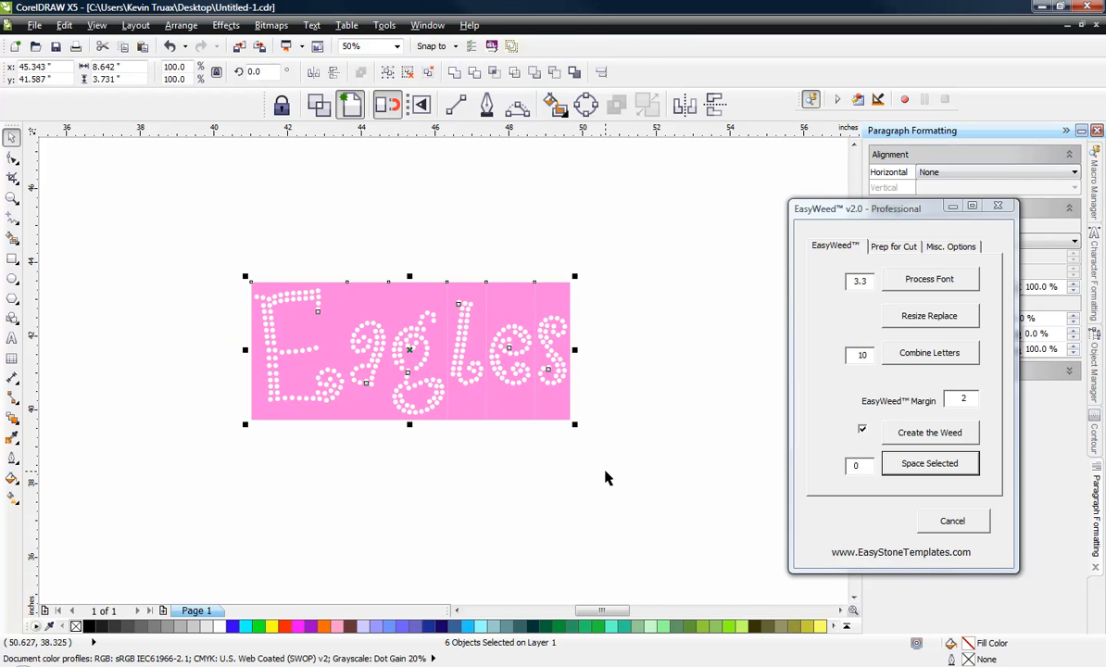
{"action": "right_click", "coordinate": [482, 370]}
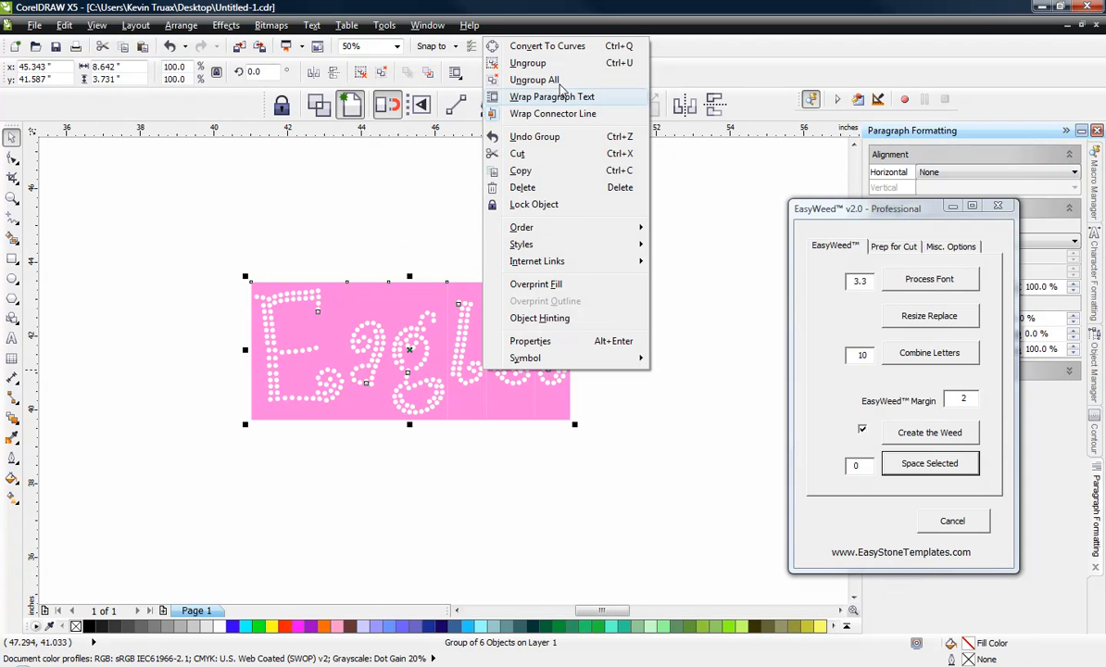
{"action": "left_click", "coordinate": [509, 69]}
{"action": "left_click", "coordinate": [568, 165]}
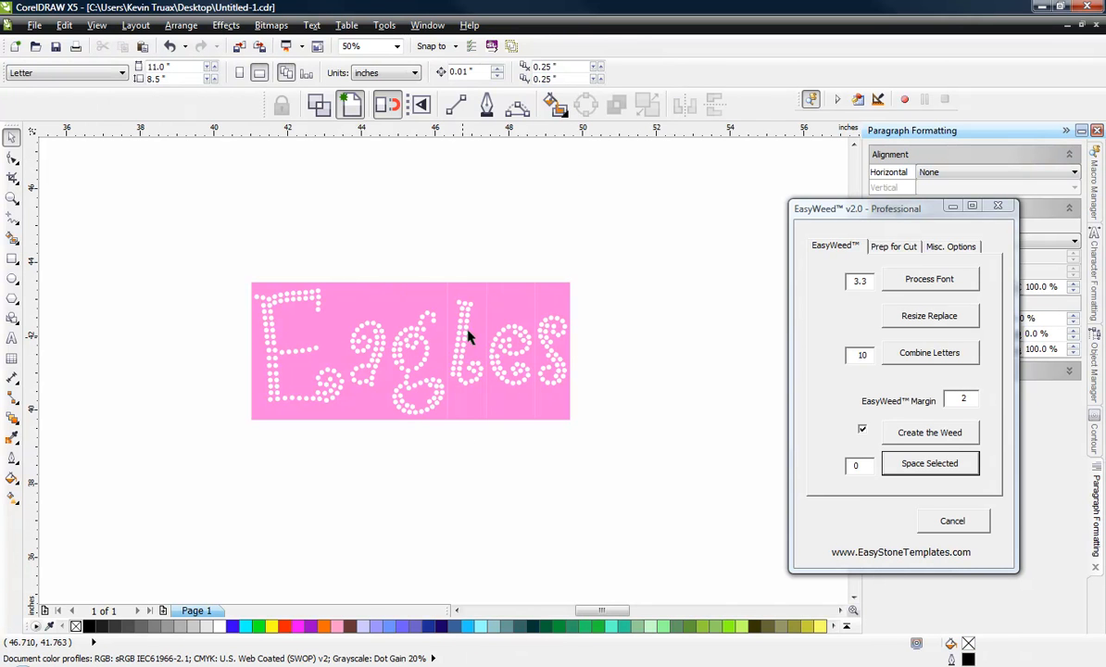
Step: Try to shorten the grouped l and its weed box from the lower edge, and undo the stretch
{"action": "scroll", "coordinate": [475, 365], "scroll_direction": "up", "scroll_amount": 1}
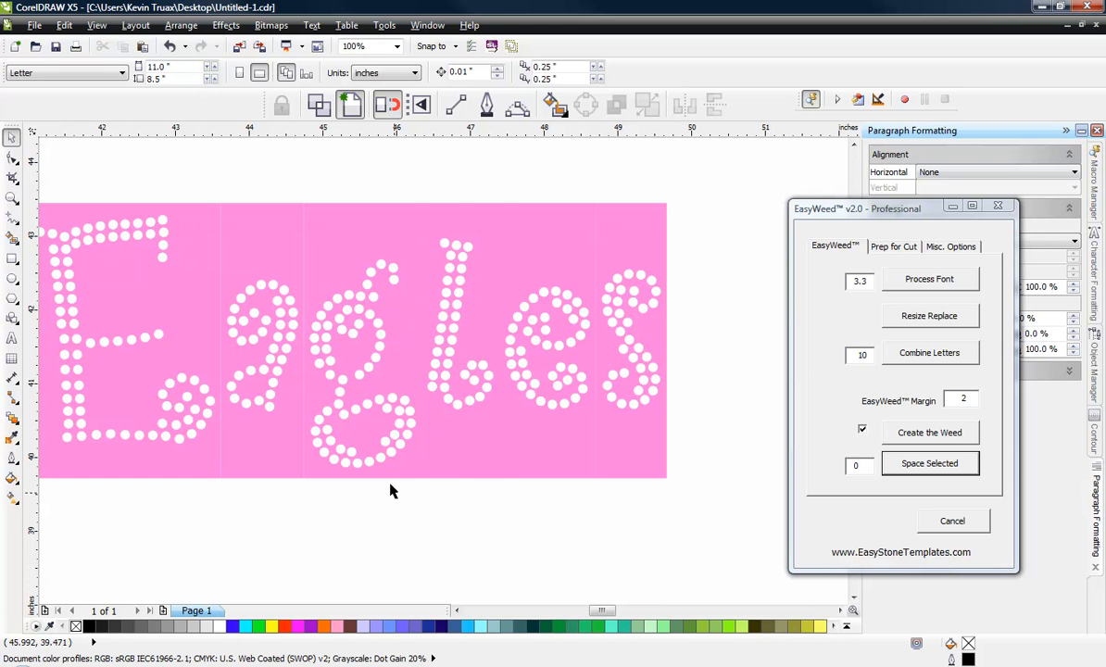
{"action": "left_click", "coordinate": [448, 417]}
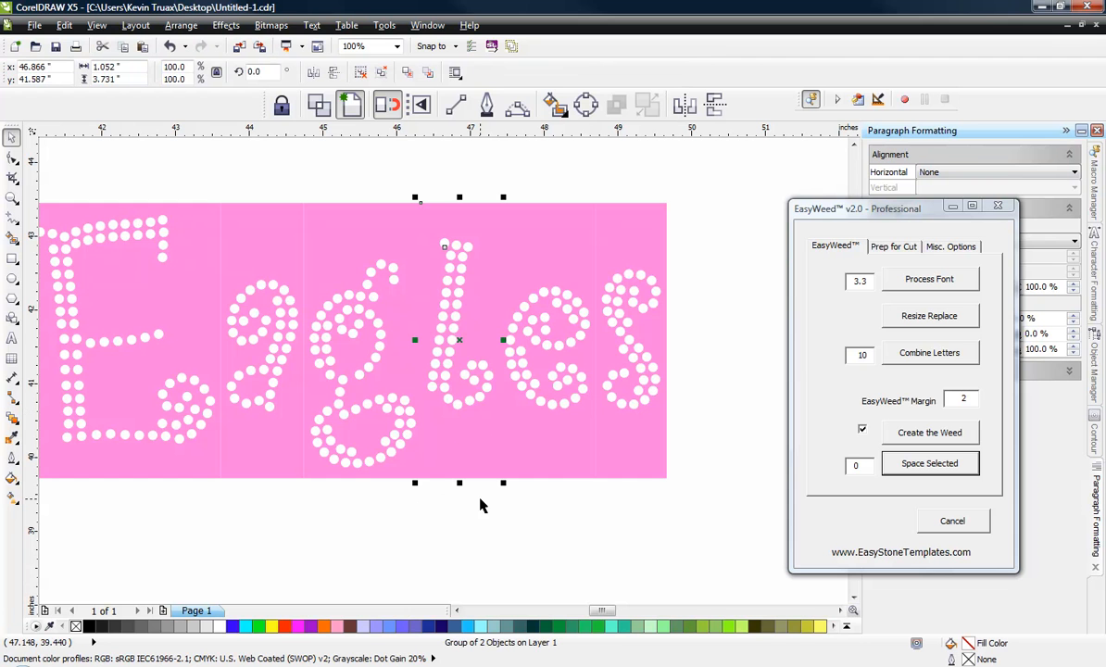
{"action": "left_click_drag", "start_coordinate": [460, 484], "coordinate": [468, 433]}
{"action": "key", "text": "ctrl+z"}
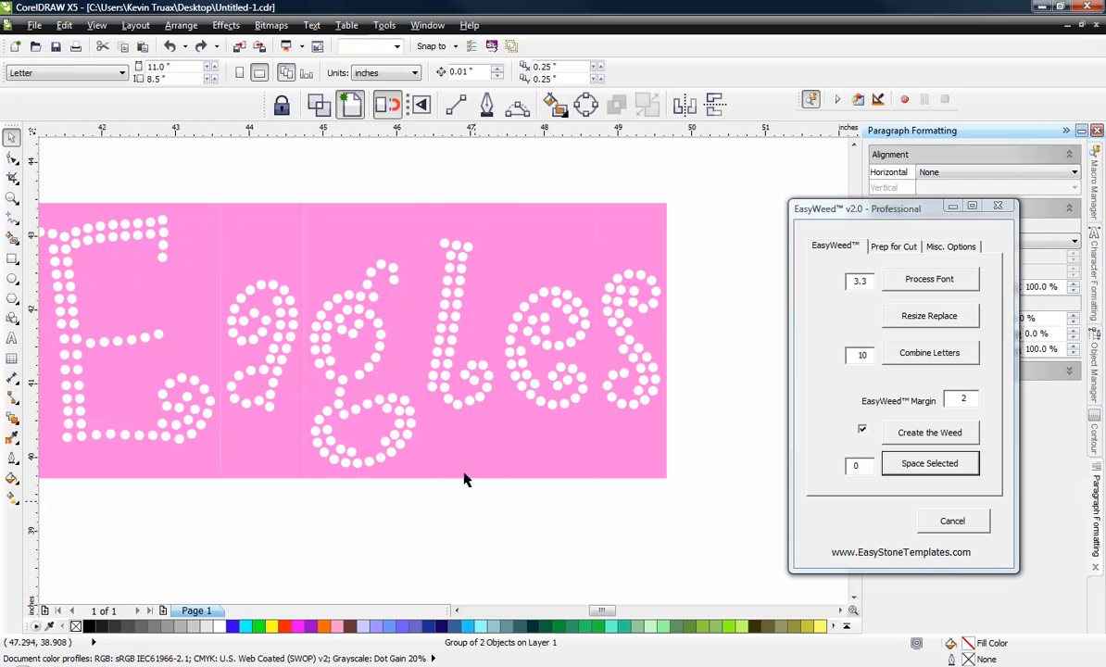
Step: Ungroup the l from its weed box and shorten only the box from its lower edge to about 2.97 inches tall
{"action": "right_click", "coordinate": [459, 441]}
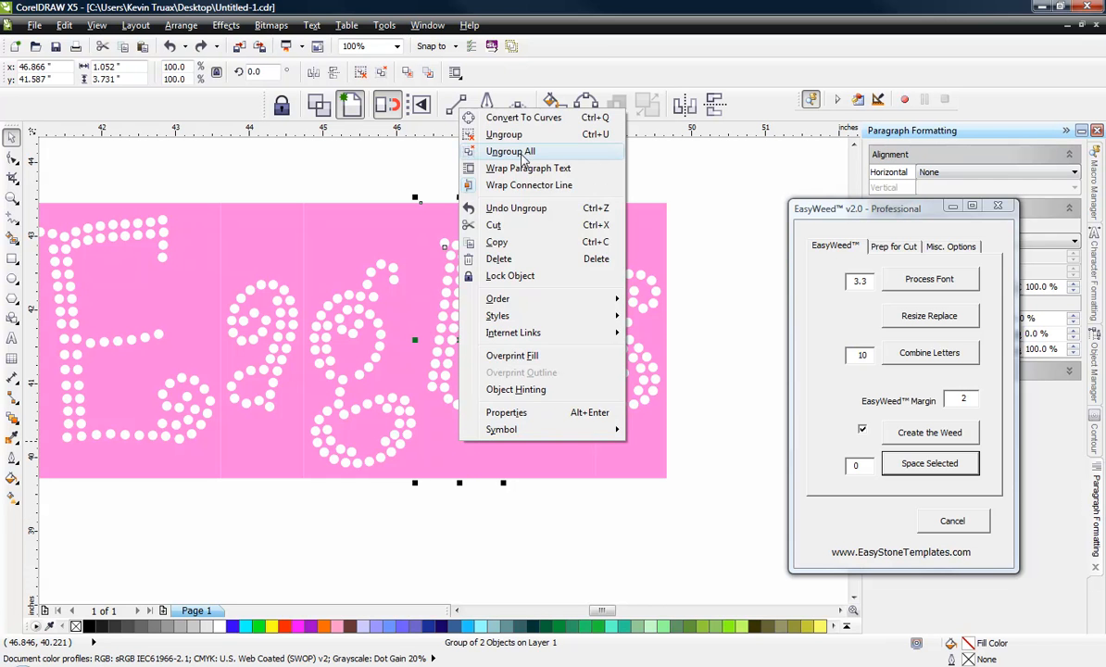
{"action": "left_click", "coordinate": [510, 151]}
{"action": "left_click", "coordinate": [470, 495]}
{"action": "left_click", "coordinate": [461, 477]}
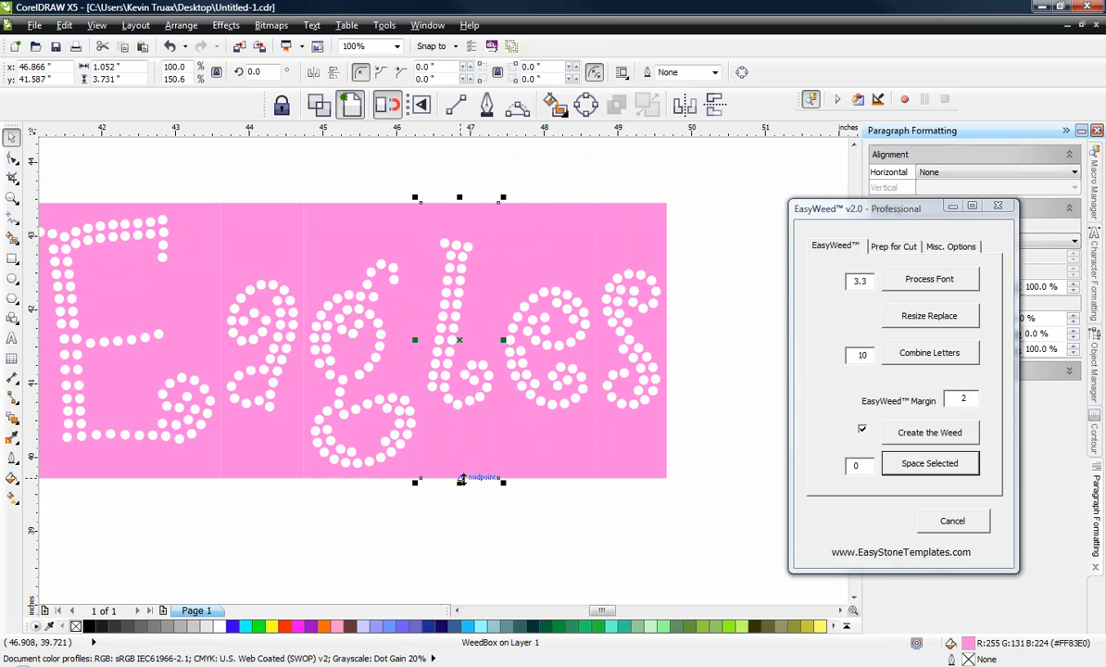
{"action": "left_click_drag", "start_coordinate": [460, 480], "coordinate": [468, 422]}
Step: Ungroup the e, the s and the a of Eagles from their weed boxes, and deselect everything
{"action": "right_click", "coordinate": [538, 430]}
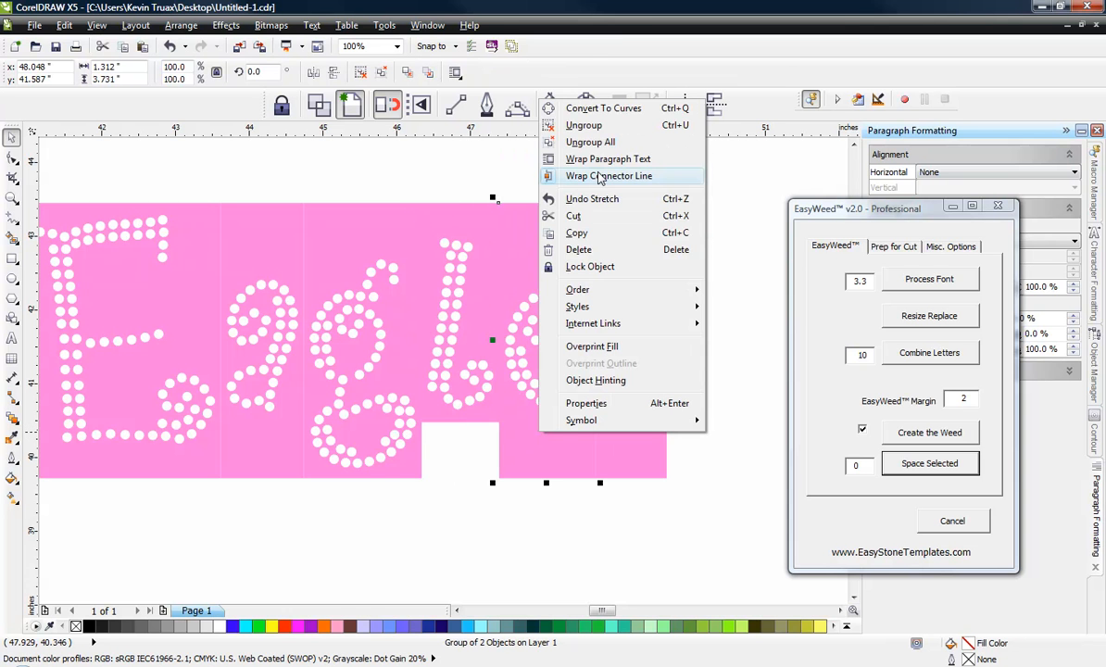
{"action": "left_click", "coordinate": [571, 124]}
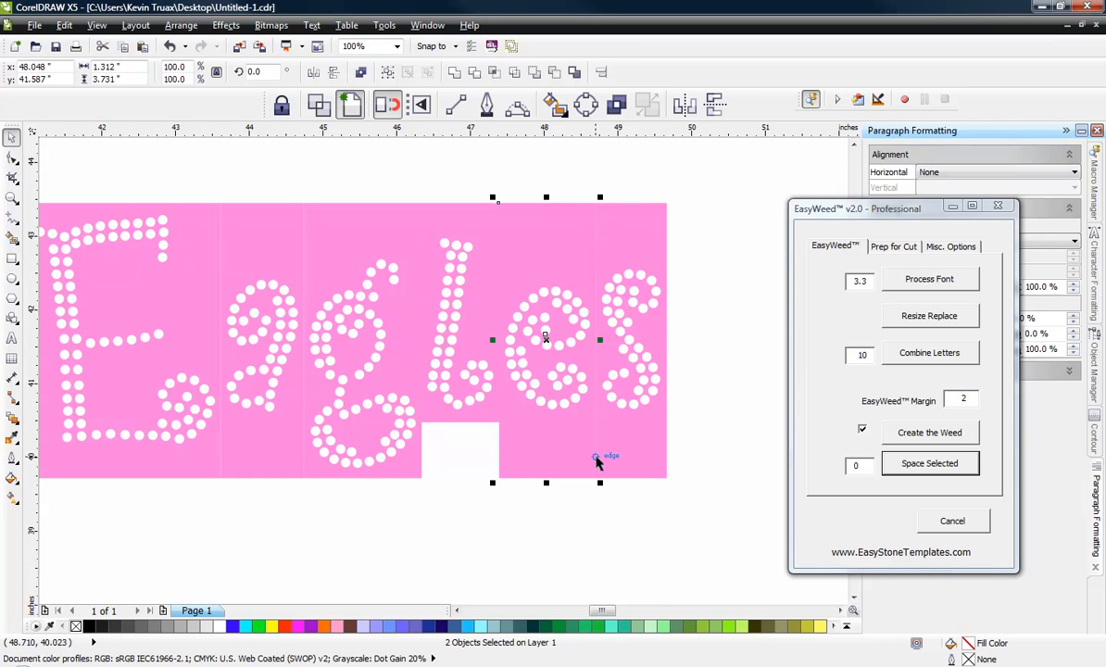
{"action": "right_click", "coordinate": [583, 400]}
{"action": "left_click", "coordinate": [657, 119]}
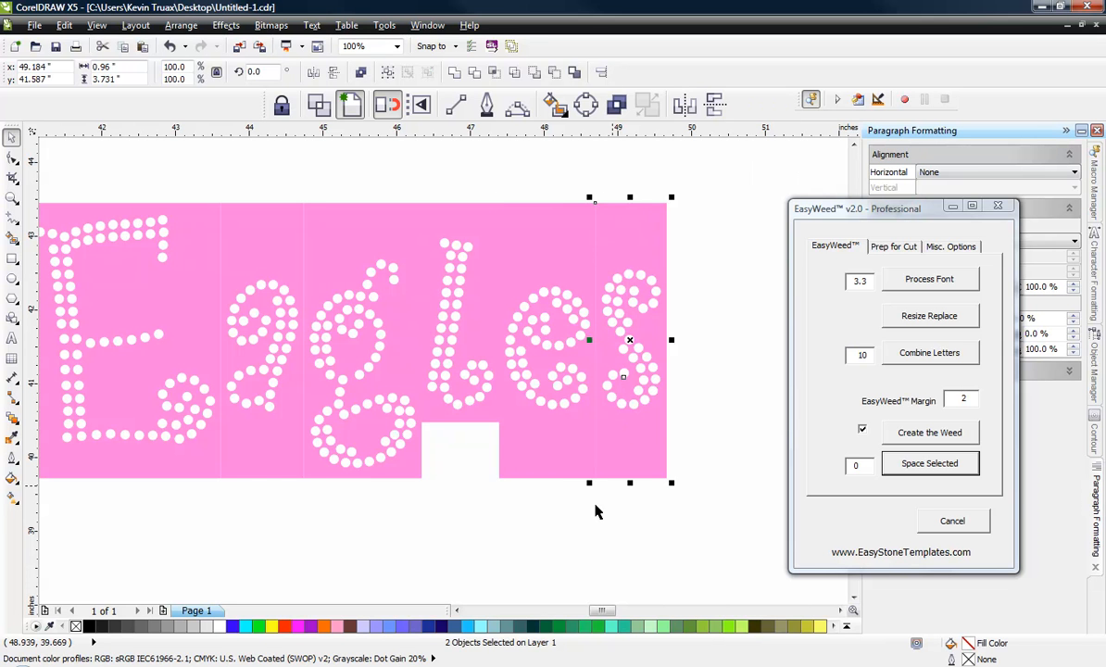
{"action": "left_click", "coordinate": [519, 493]}
{"action": "left_click", "coordinate": [254, 428]}
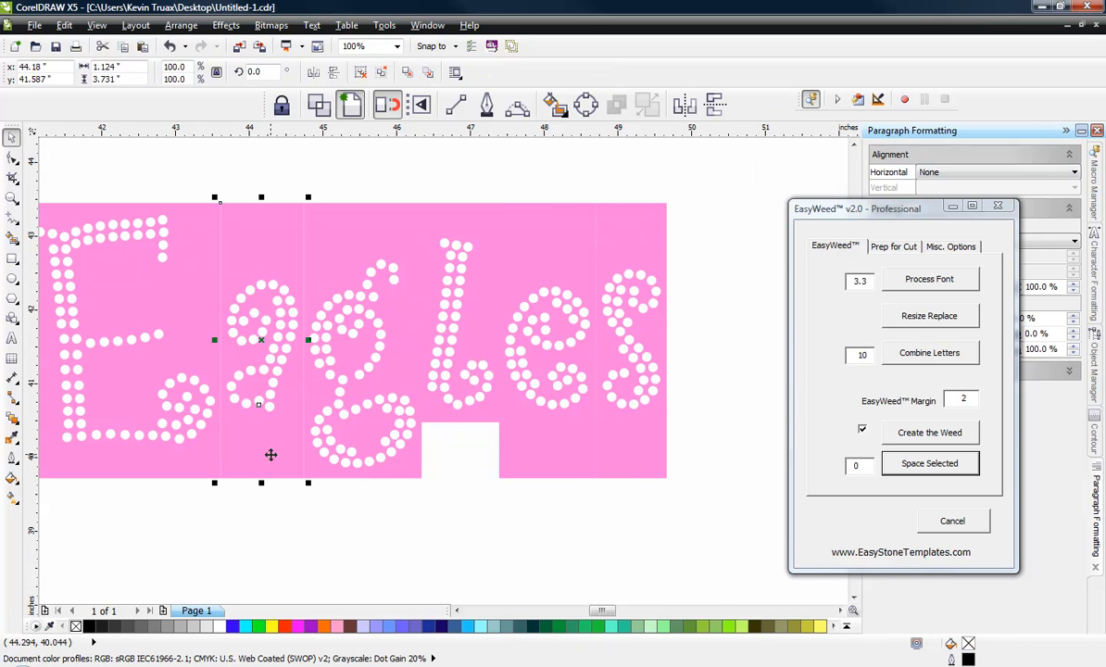
{"action": "right_click", "coordinate": [231, 404]}
{"action": "left_click", "coordinate": [305, 118]}
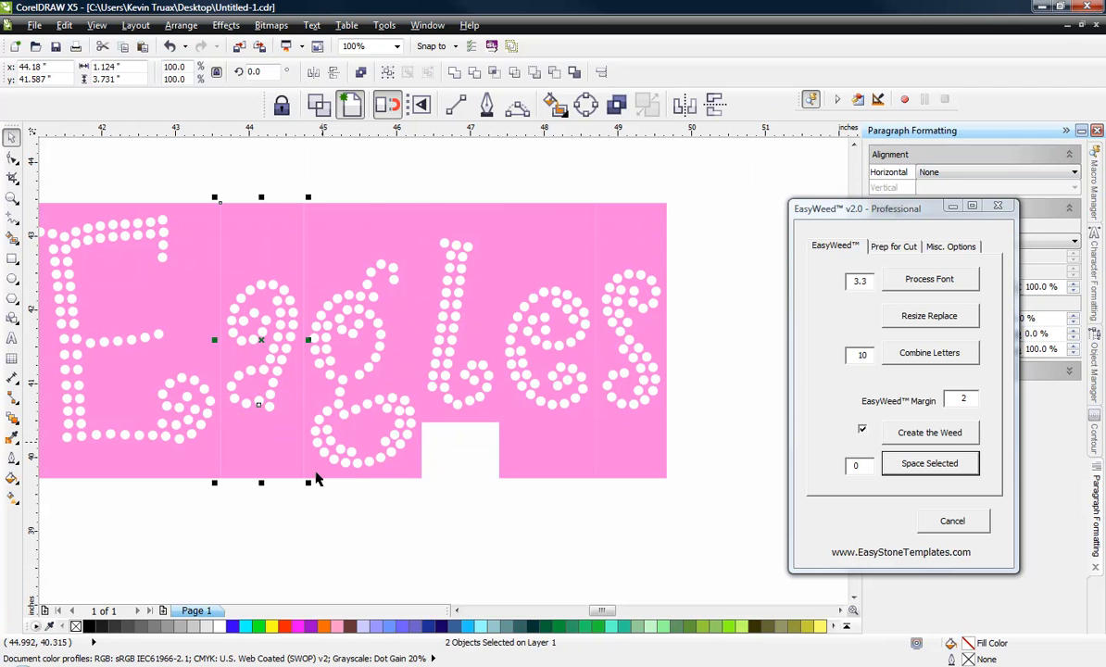
{"action": "left_click", "coordinate": [412, 538]}
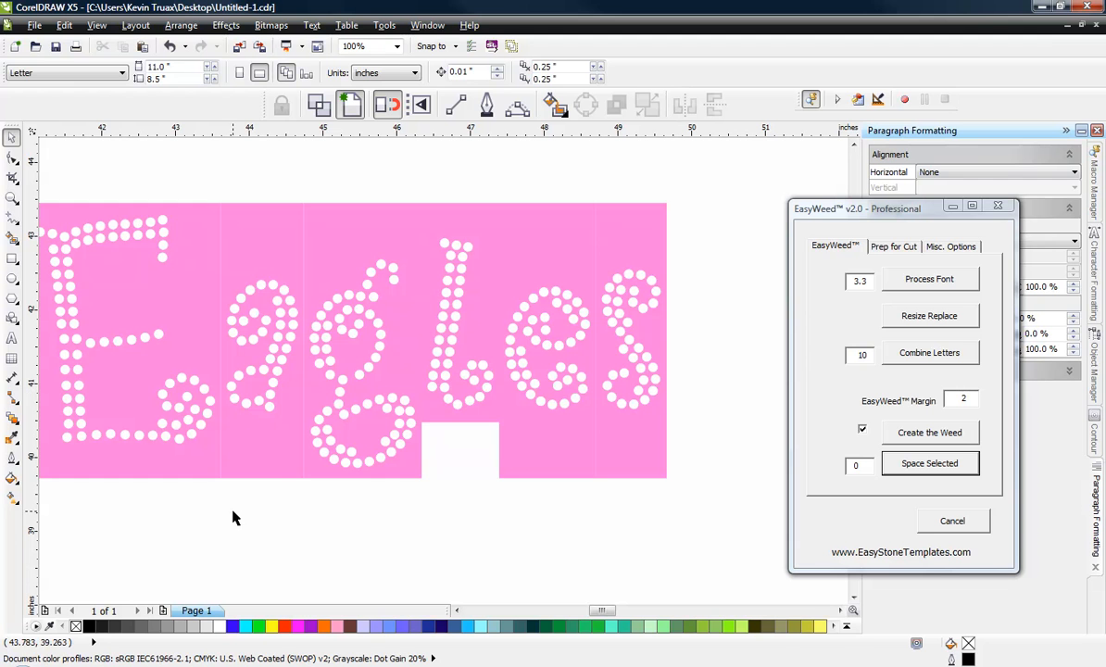
Step: Mark the shortened weed box behind the l as EasyWeed's master weed and deselect it
{"action": "left_click", "coordinate": [252, 469]}
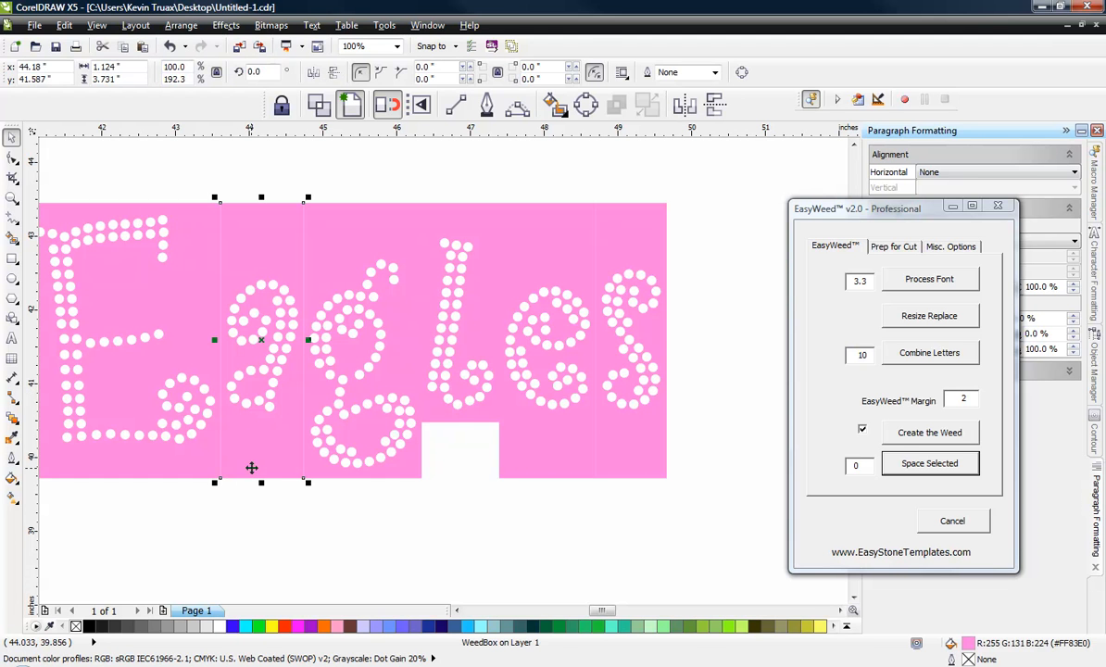
{"action": "left_click", "coordinate": [468, 474]}
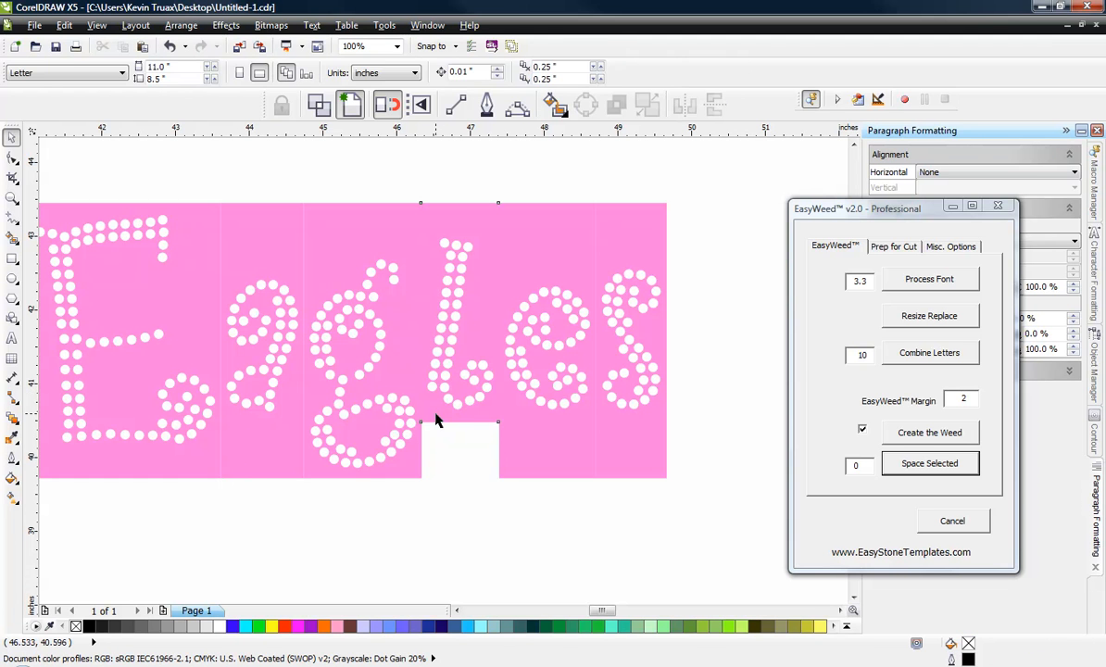
{"action": "left_click", "coordinate": [436, 421]}
{"action": "left_click", "coordinate": [938, 247]}
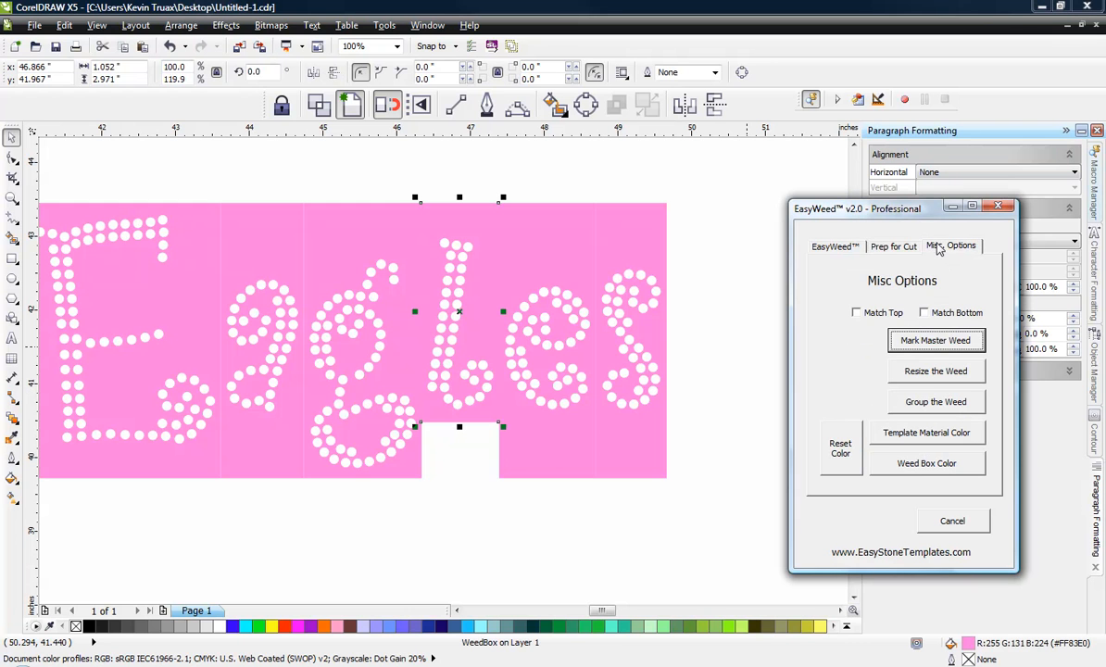
{"action": "left_click", "coordinate": [940, 344]}
{"action": "left_click", "coordinate": [491, 544]}
Step: Resize the weed boxes behind the a, the e and the s of Eagles to the master weed, matching the bottom
{"action": "left_click", "coordinate": [221, 413]}
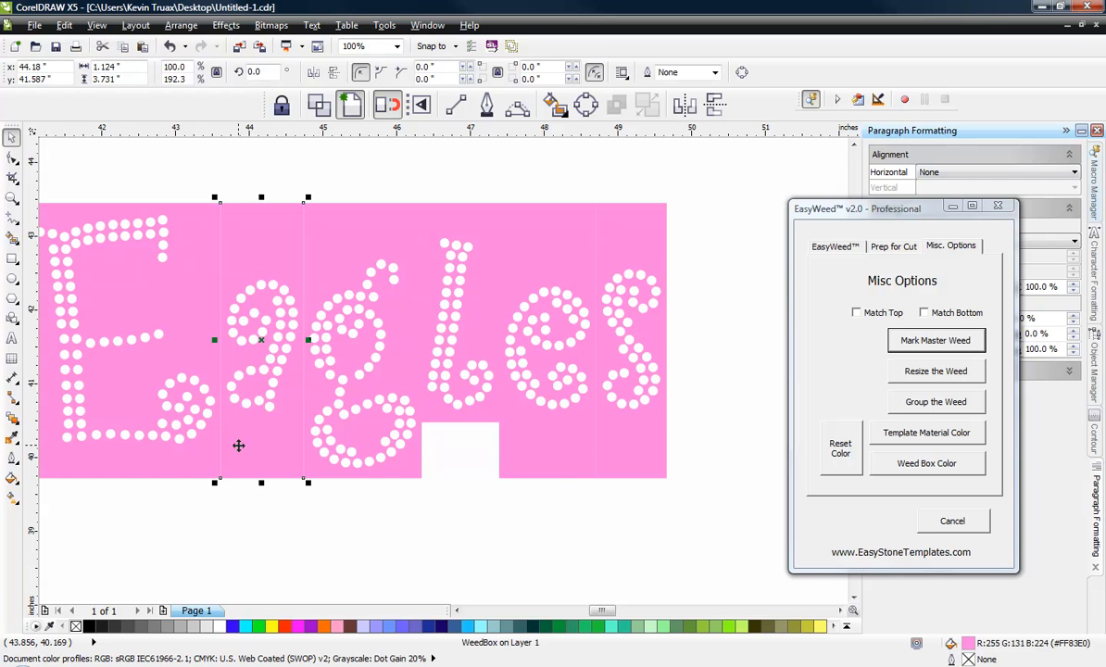
{"action": "left_click", "coordinate": [559, 465], "text": "shift"}
{"action": "left_click", "coordinate": [644, 448], "text": "shift"}
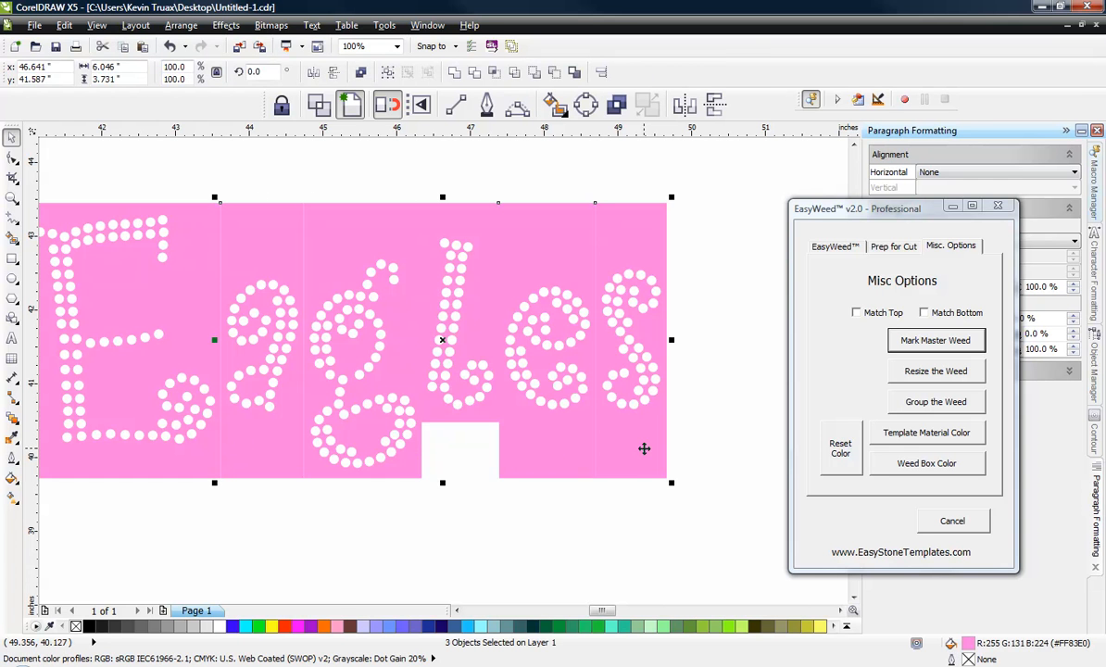
{"action": "left_click", "coordinate": [937, 314]}
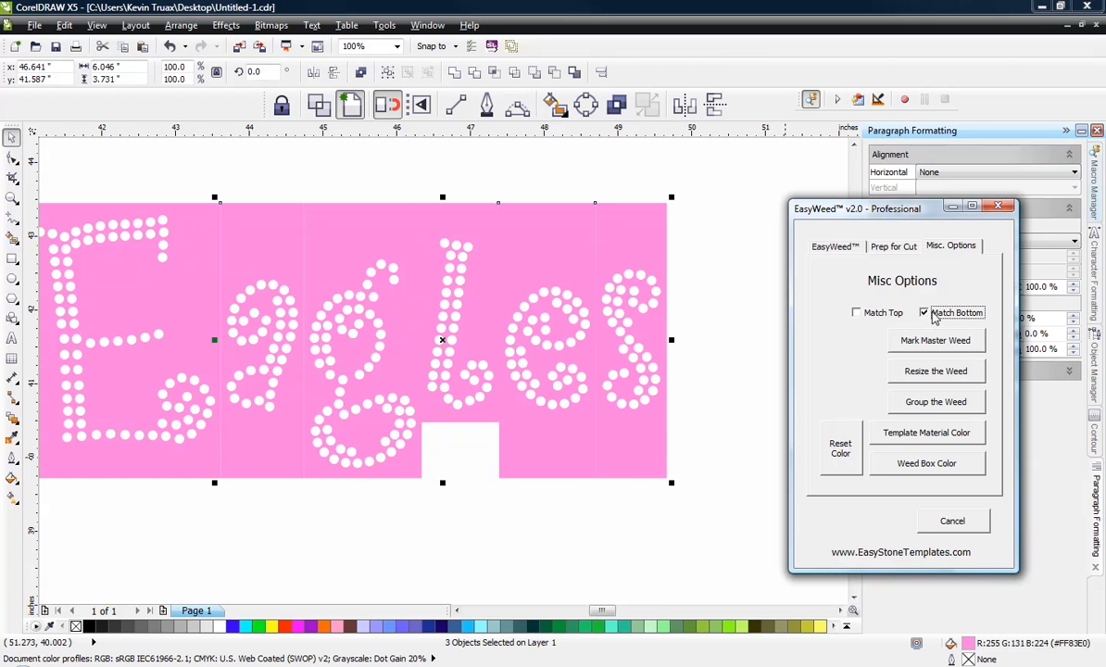
{"action": "left_click", "coordinate": [947, 372]}
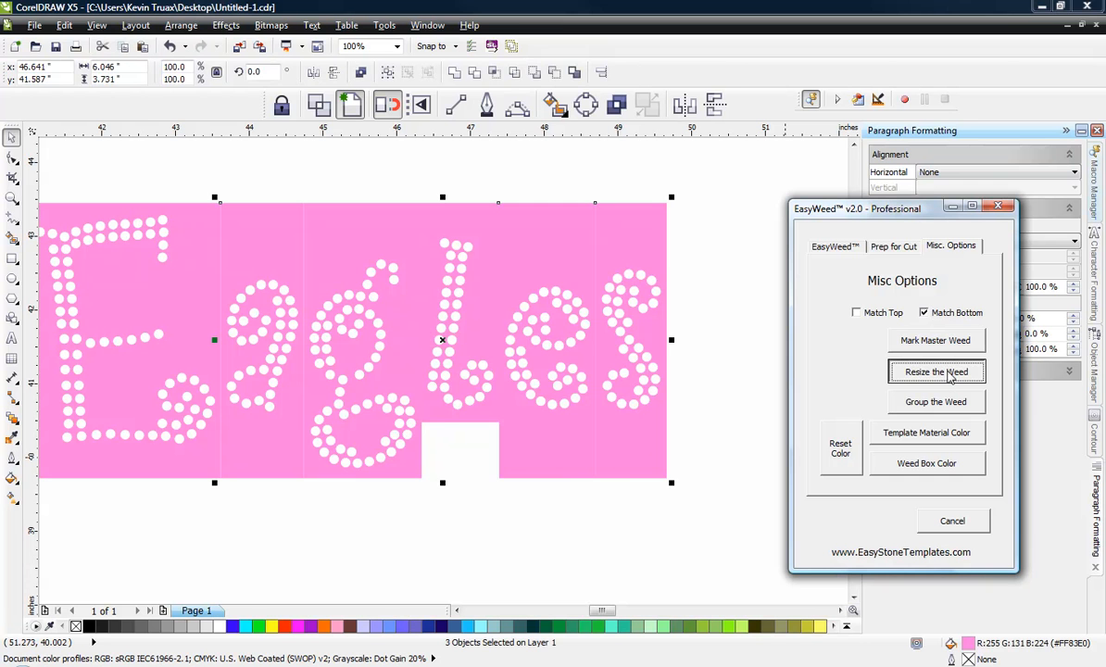
{"action": "left_click", "coordinate": [562, 525]}
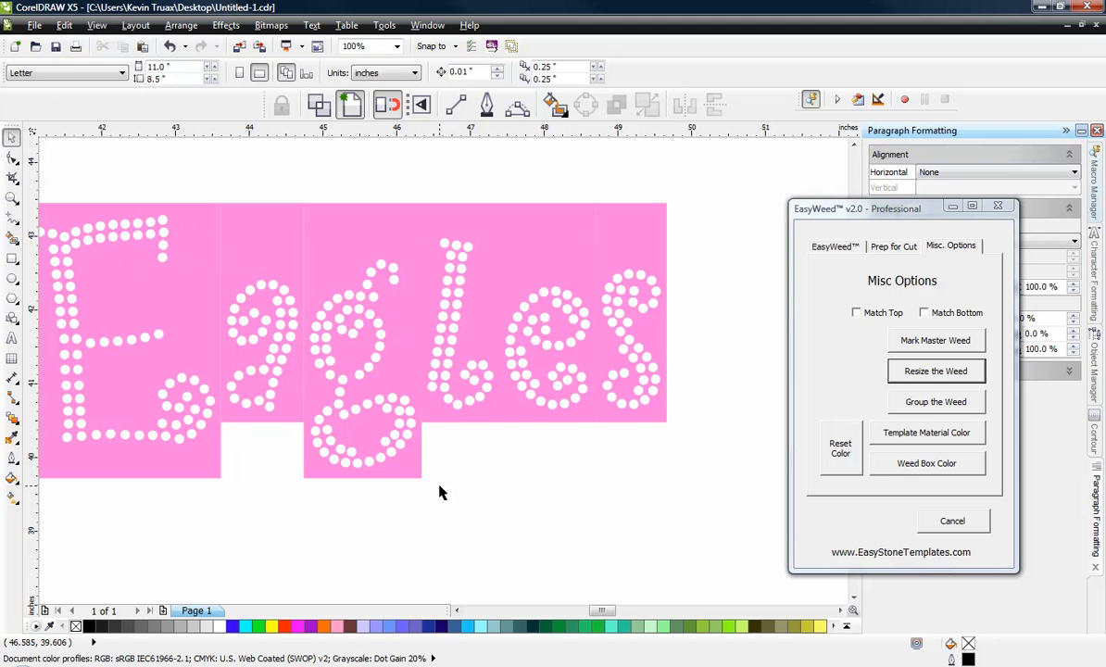
Step: Revert the document to its last saved version, discarding all current changes
{"action": "scroll", "coordinate": [440, 492], "scroll_direction": "down", "scroll_amount": 1}
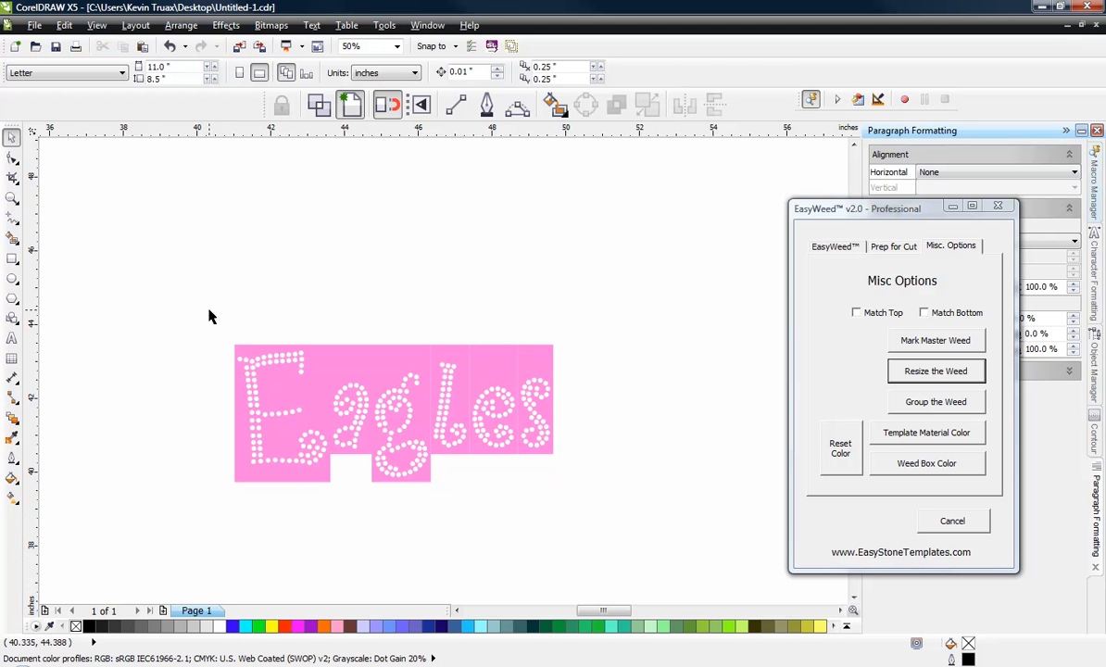
{"action": "scroll", "coordinate": [370, 412], "scroll_direction": "down", "scroll_amount": 3}
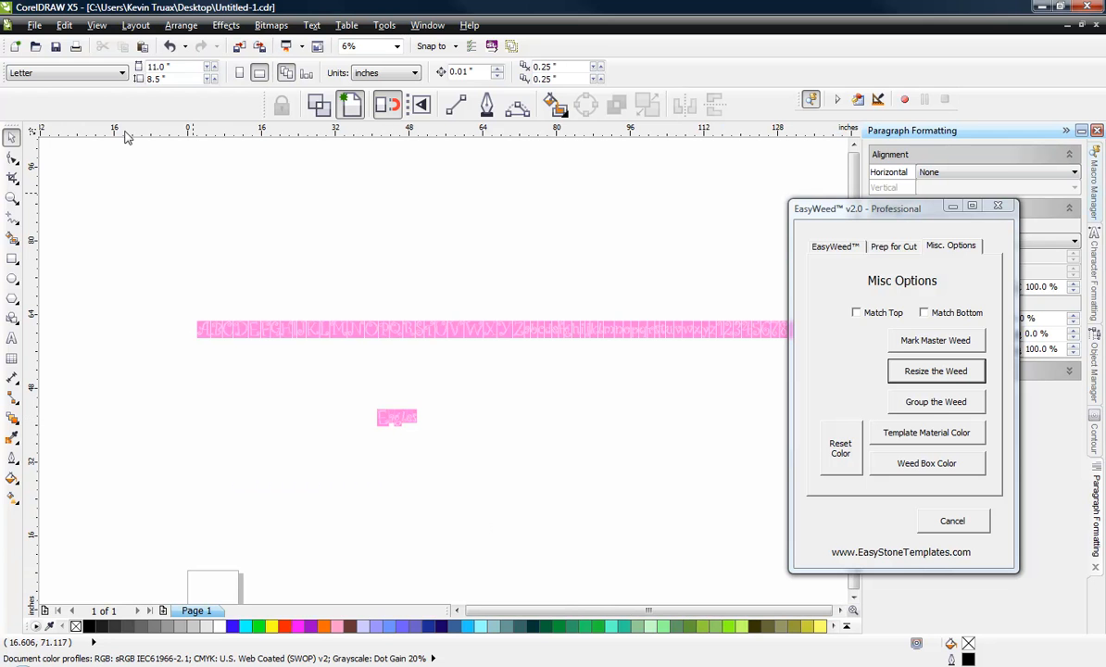
{"action": "left_click", "coordinate": [34, 24]}
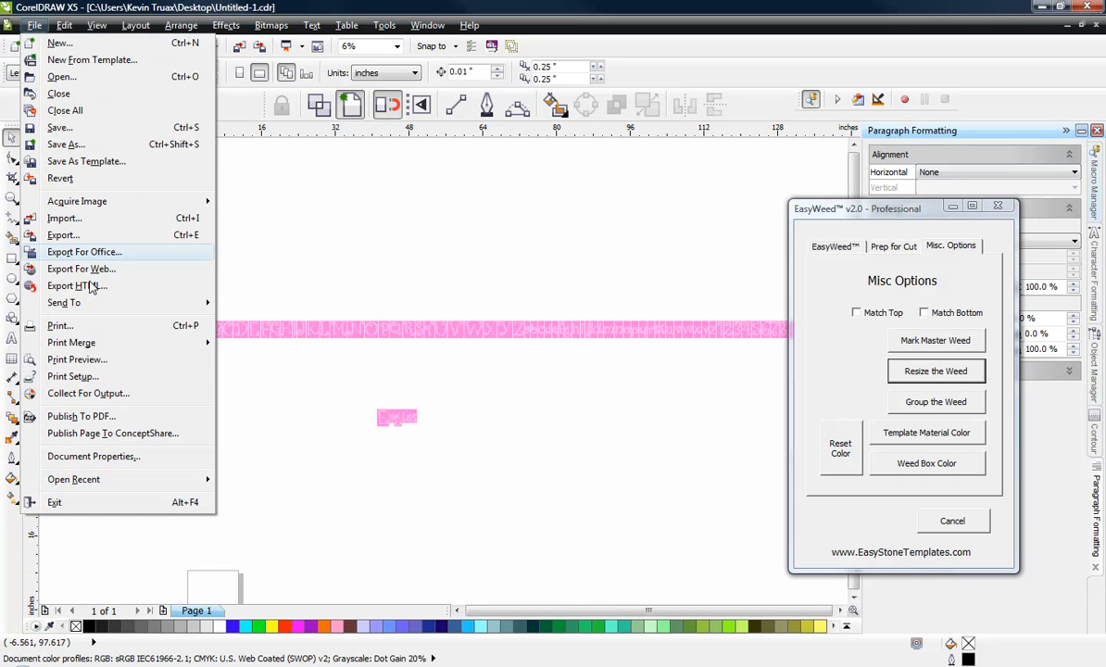
{"action": "left_click", "coordinate": [75, 178]}
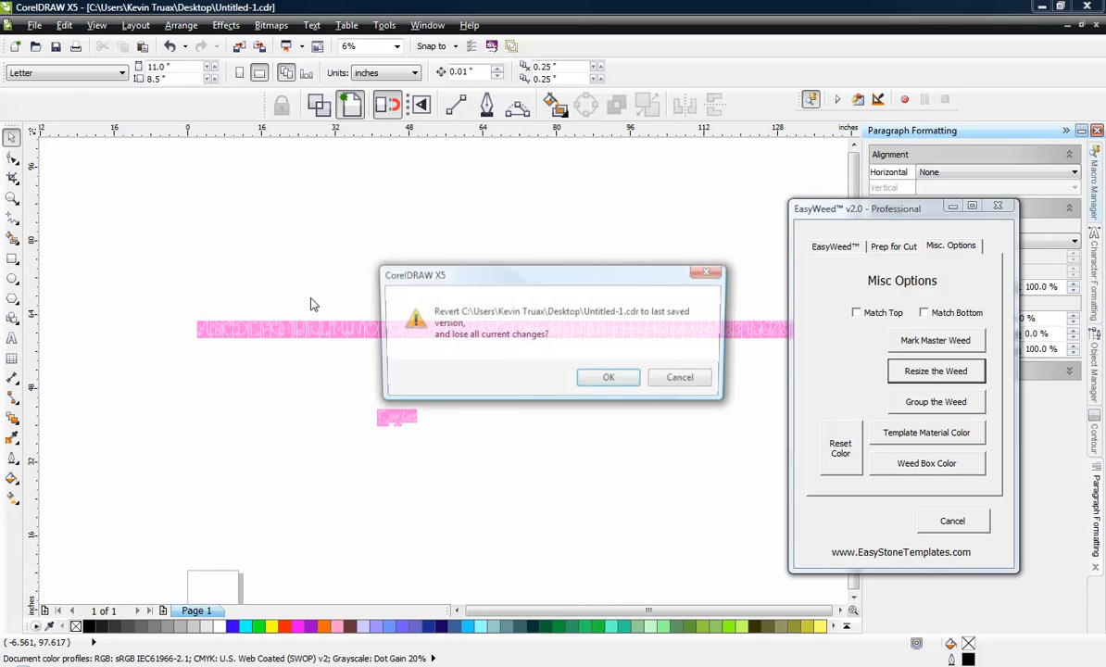
{"action": "left_click", "coordinate": [604, 377]}
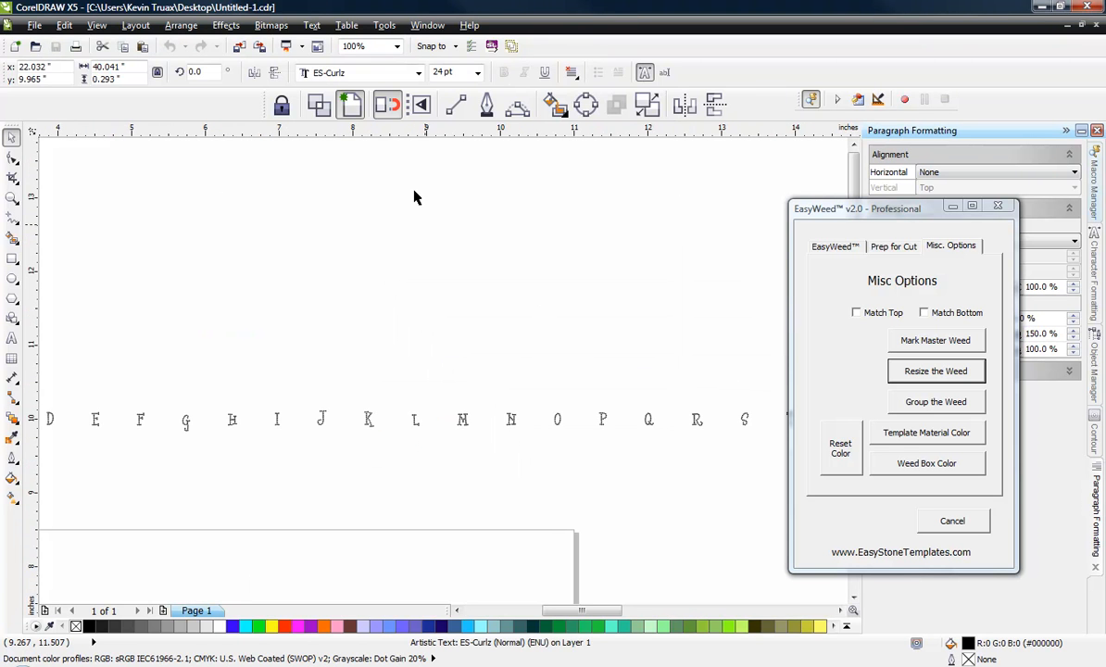
{"action": "left_click", "coordinate": [413, 293]}
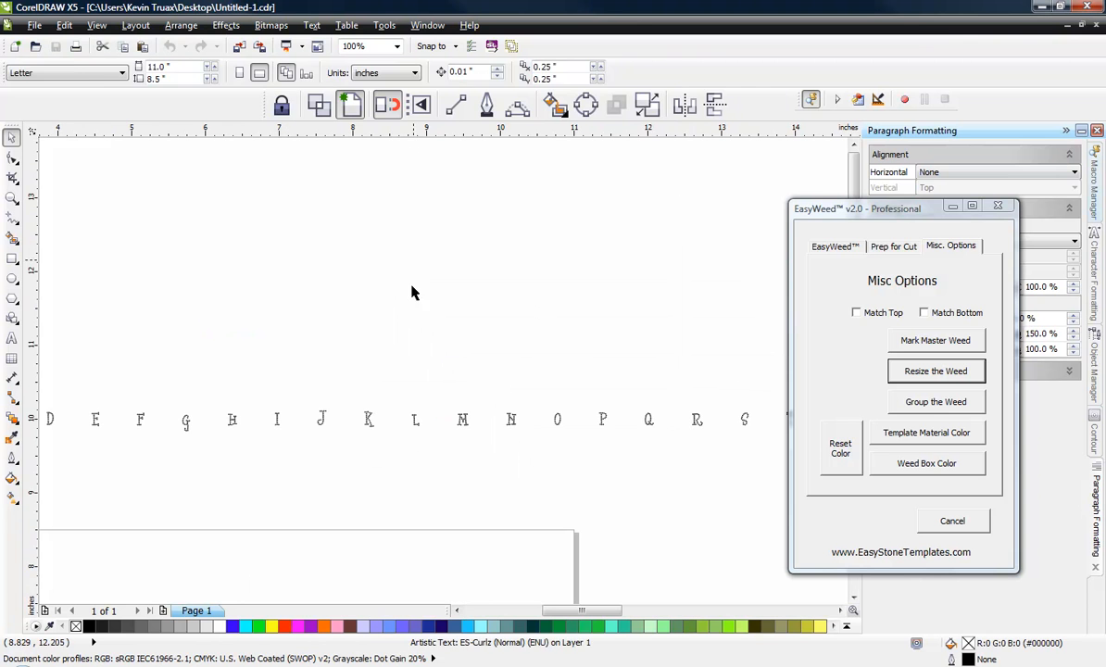
{"action": "left_click", "coordinate": [415, 421]}
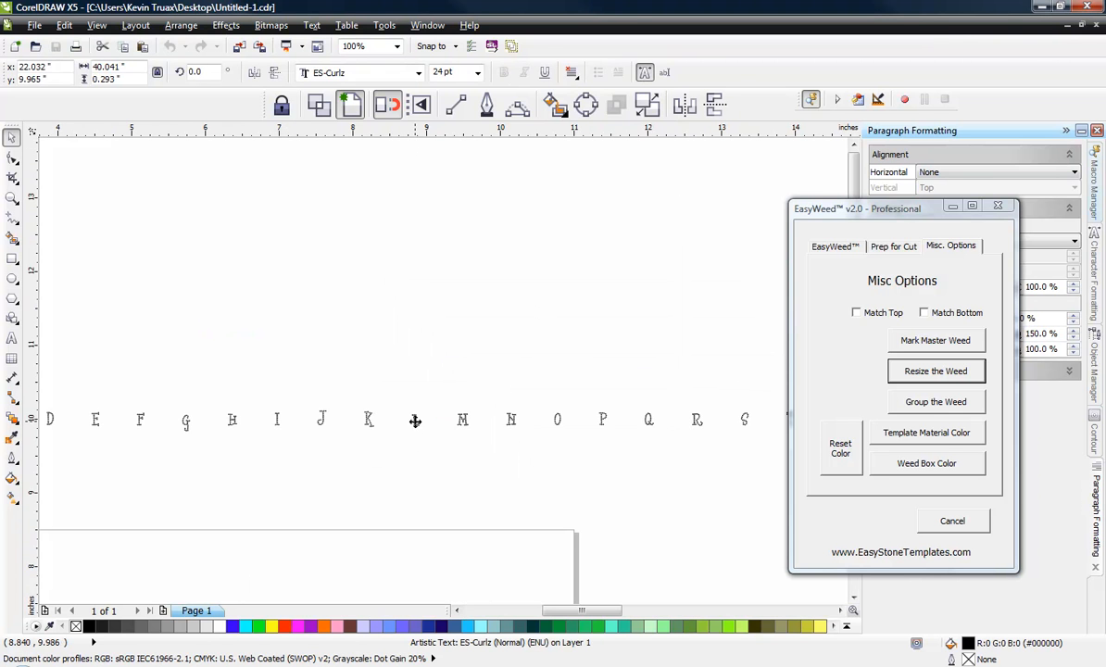
{"action": "left_click", "coordinate": [389, 72]}
{"action": "left_click", "coordinate": [384, 172]}
{"action": "left_click", "coordinate": [512, 419]}
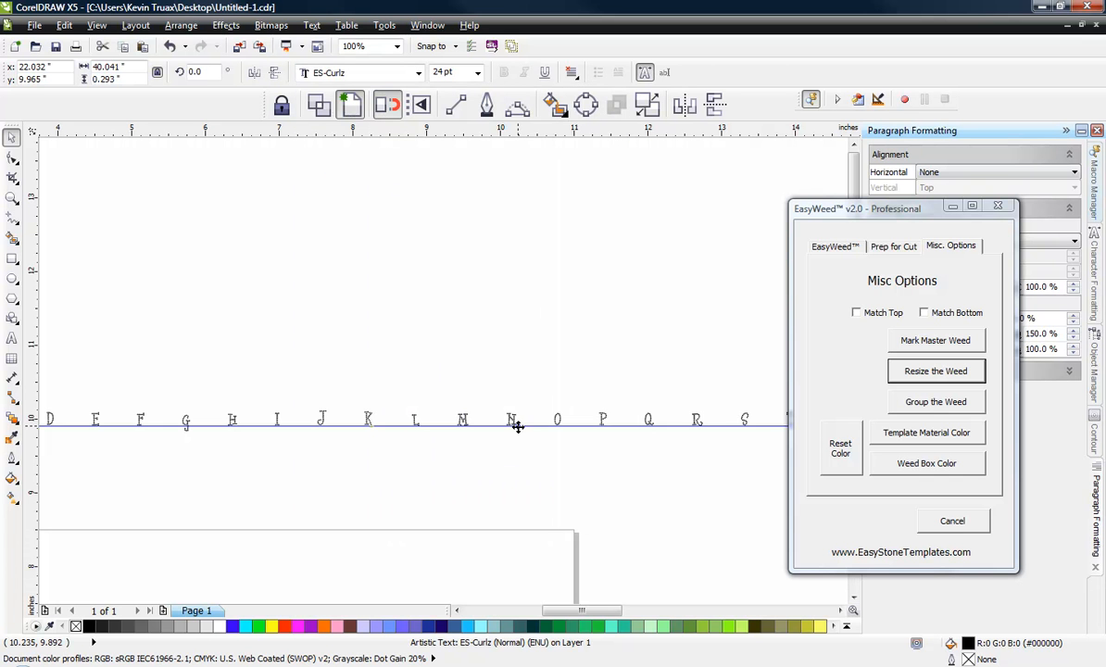
Step: Set EasyWeed's weed box color to the light grey 10% Black (#E6E6E6)
{"action": "left_click", "coordinate": [916, 465]}
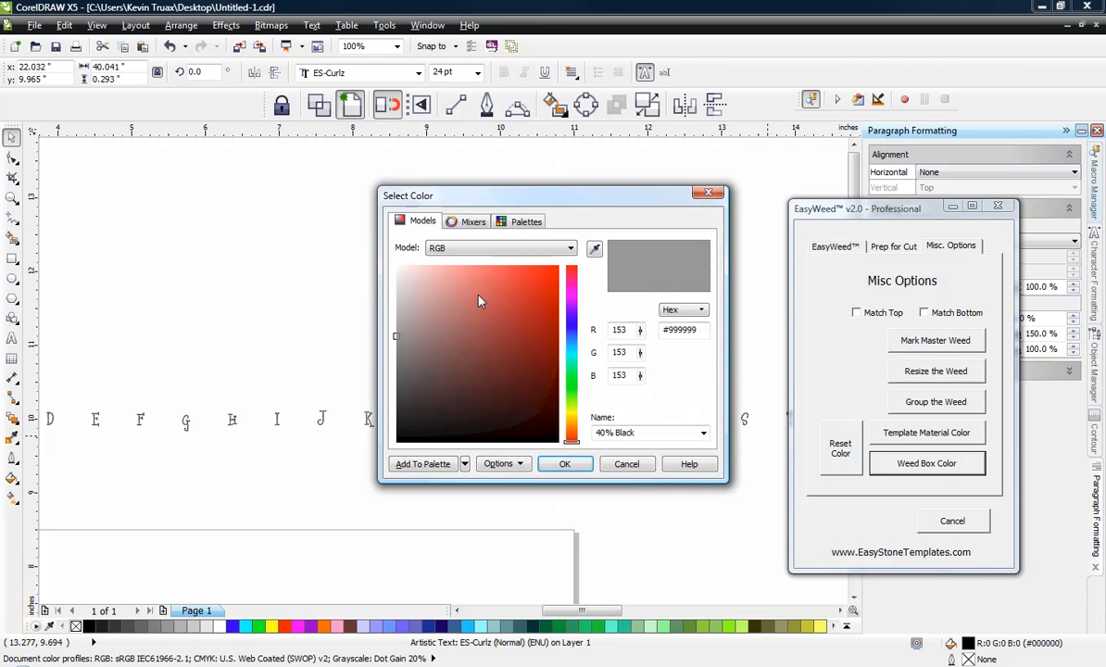
{"action": "left_click", "coordinate": [437, 266]}
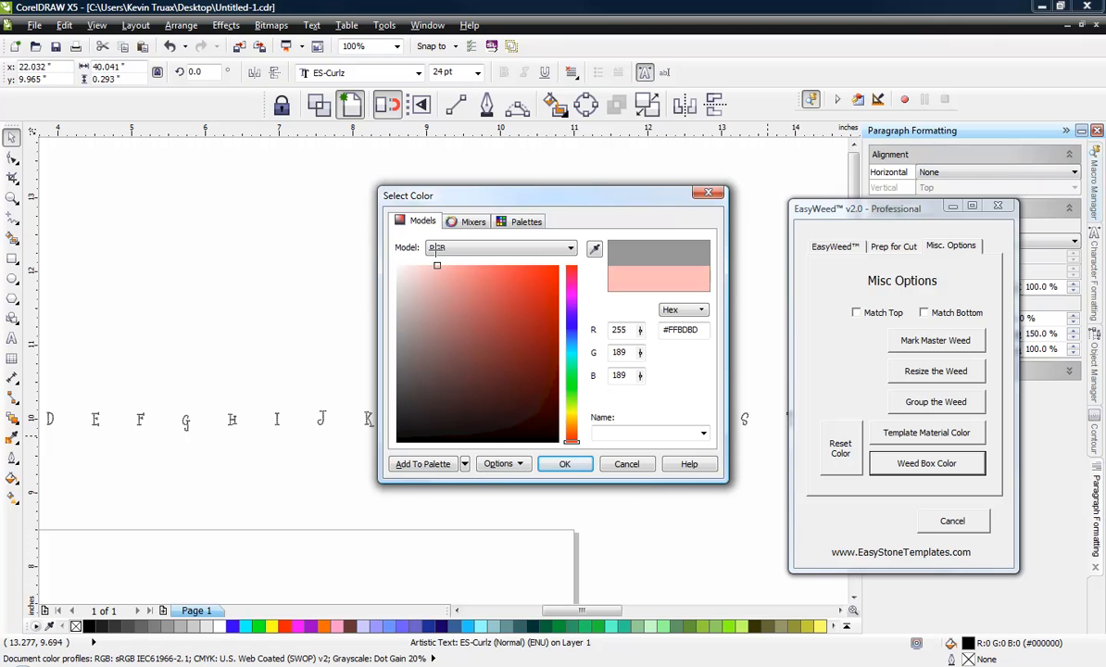
{"action": "left_click_drag", "start_coordinate": [436, 250], "coordinate": [397, 282]}
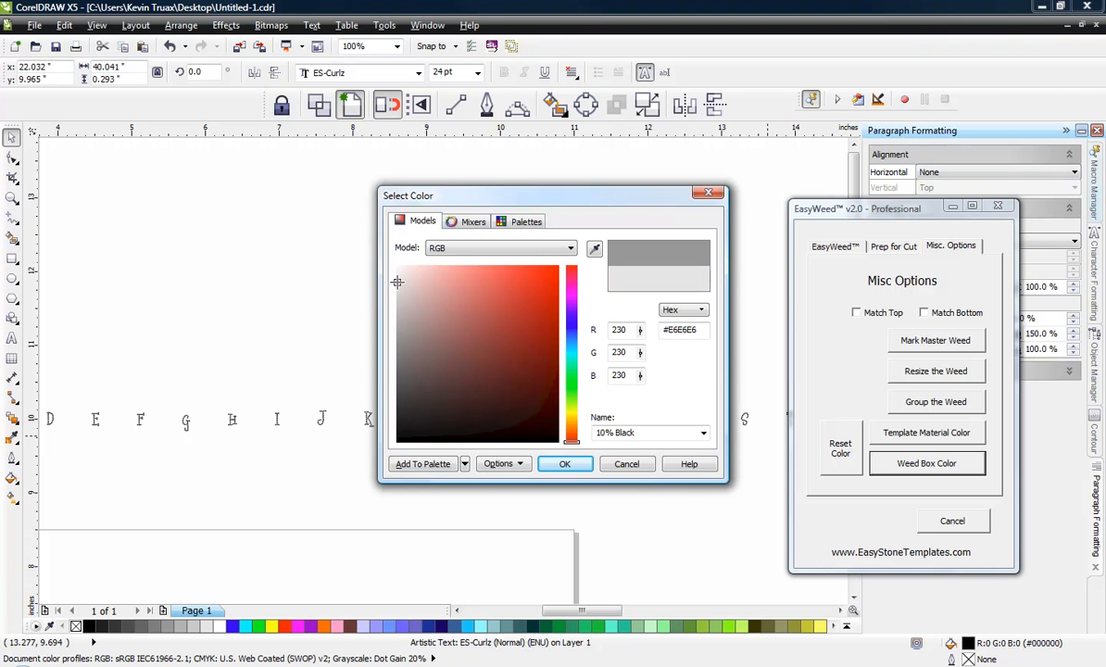
{"action": "left_click", "coordinate": [572, 466]}
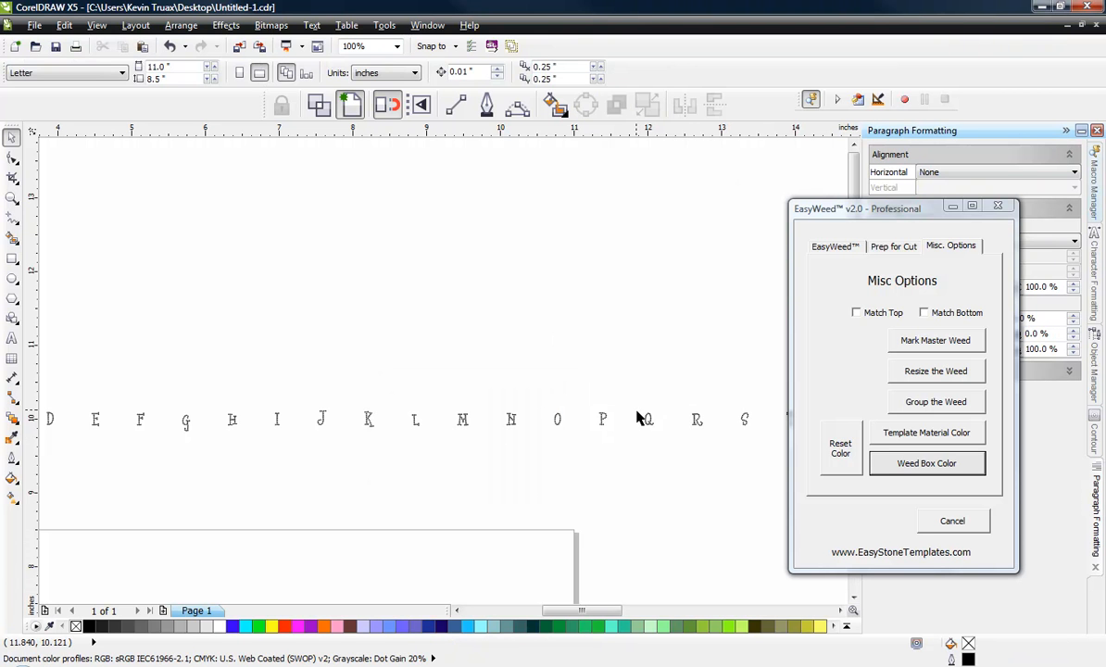
Step: Set EasyWeed's template material color to dark red (#960C0C)
{"action": "left_click", "coordinate": [935, 435]}
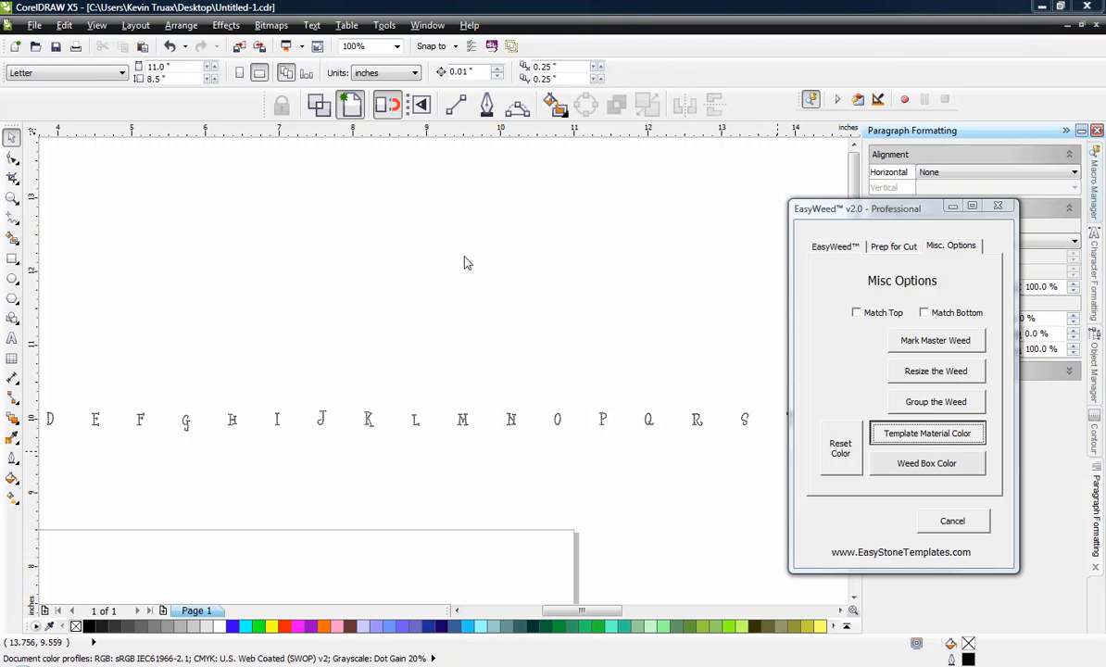
{"action": "left_click_drag", "start_coordinate": [483, 313], "coordinate": [545, 337]}
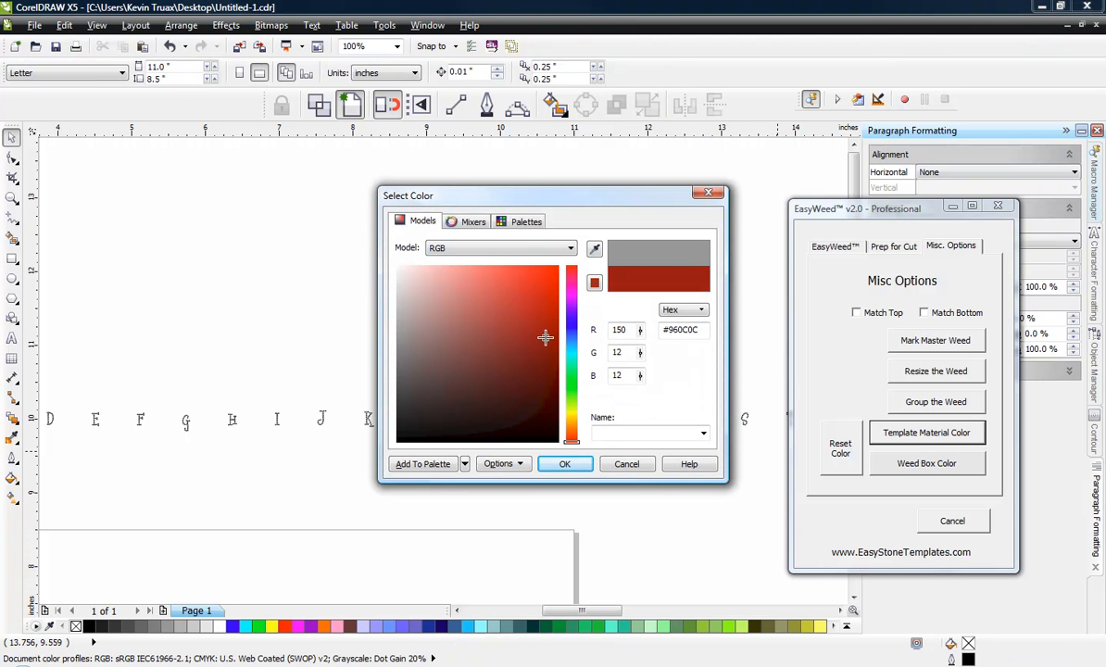
{"action": "left_click", "coordinate": [564, 463]}
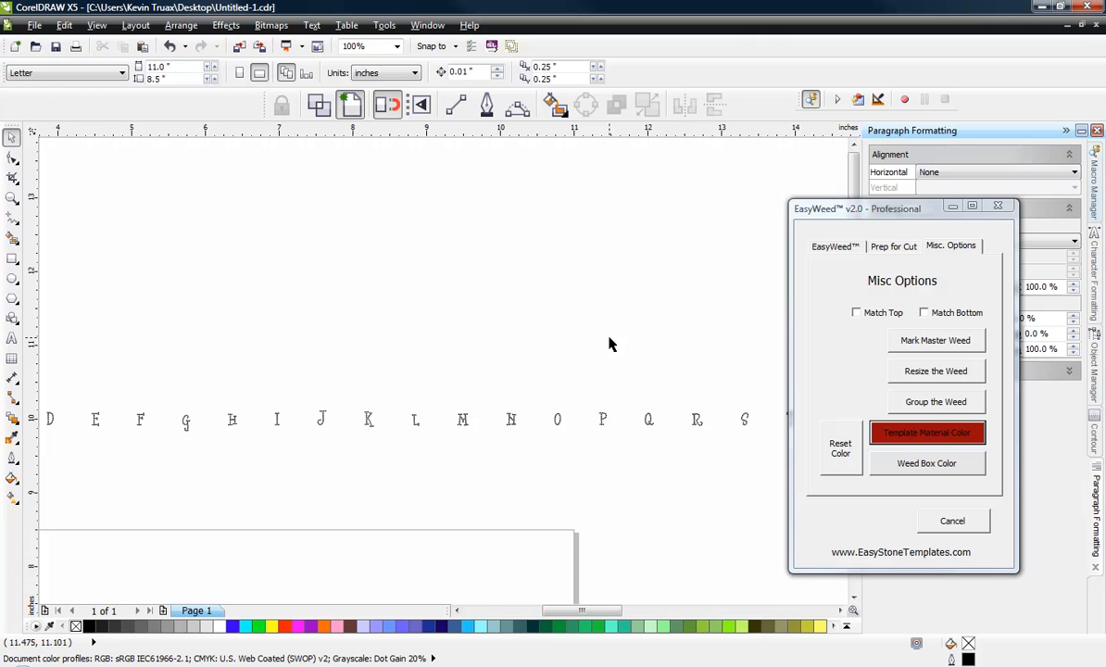
Step: Process the ES-Curlz alphabet text as a font in EasyWeed with the size value 3.3
{"action": "scroll", "coordinate": [609, 344], "scroll_direction": "down", "scroll_amount": 2}
{"action": "scroll", "coordinate": [607, 347], "scroll_direction": "up", "scroll_amount": 2}
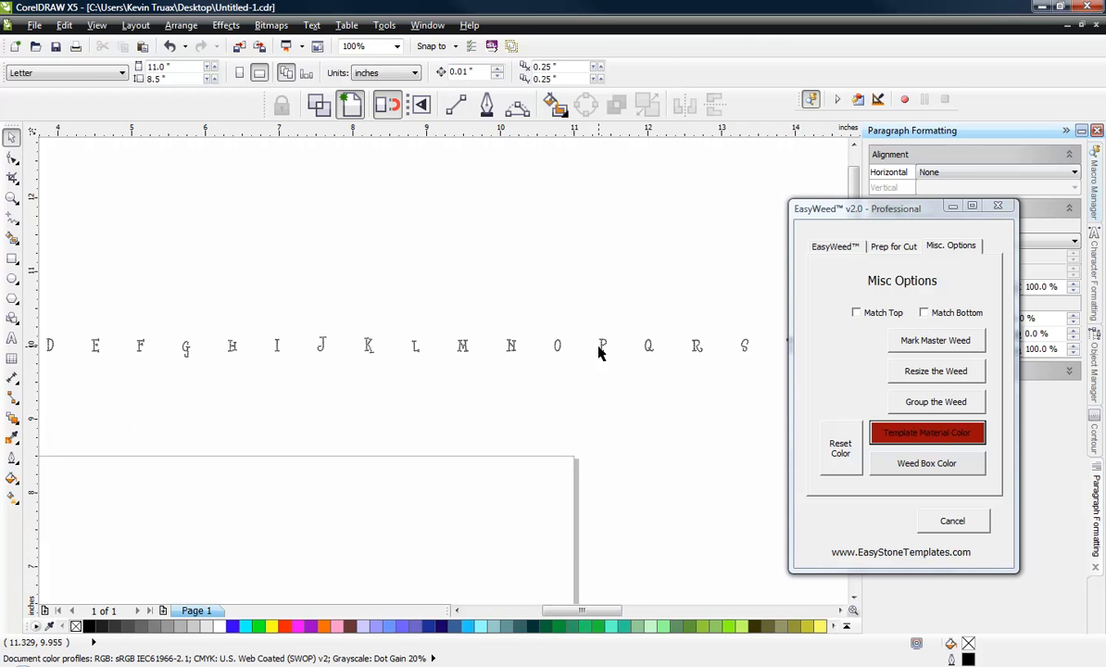
{"action": "left_click", "coordinate": [604, 345]}
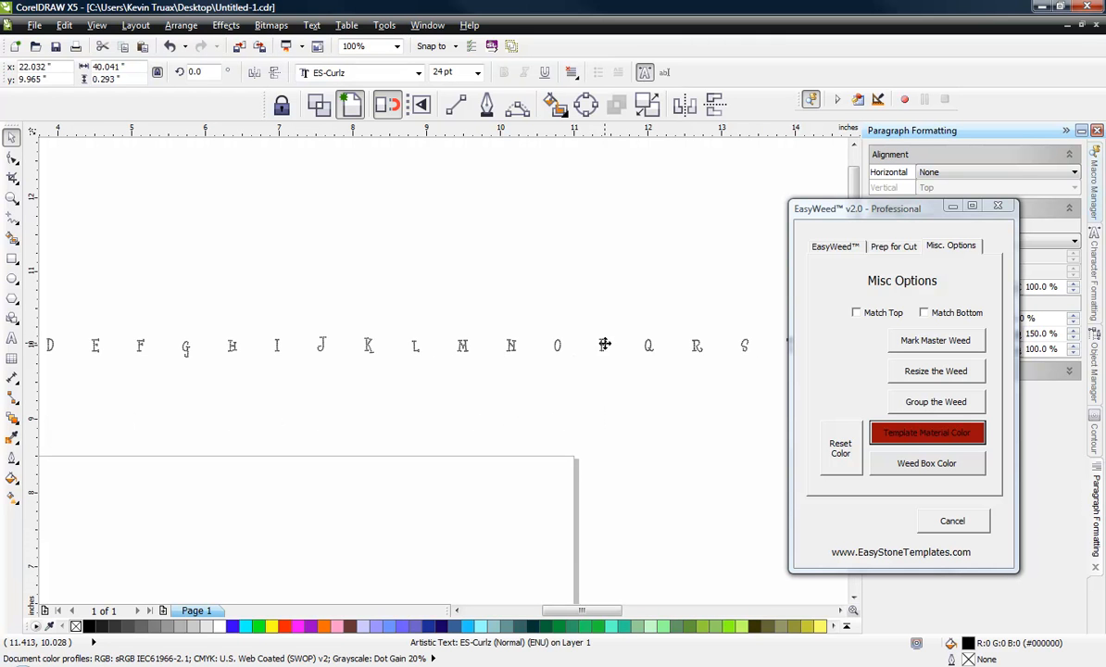
{"action": "left_click", "coordinate": [834, 247]}
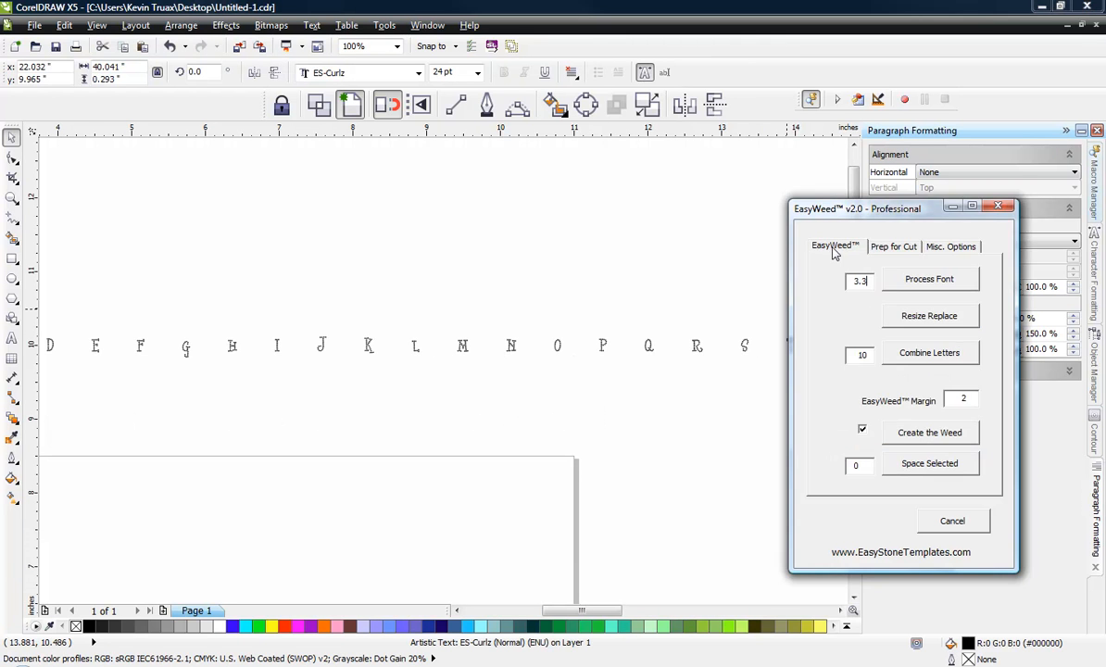
{"action": "left_click", "coordinate": [922, 280]}
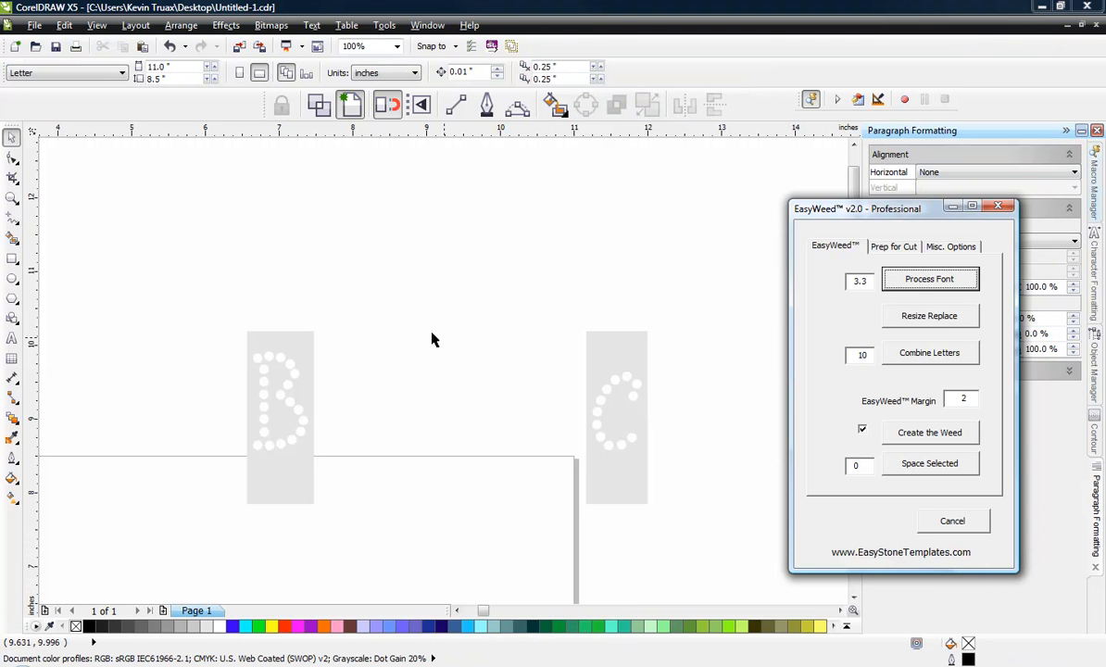
Step: Space all the processed letters and their weed boxes .125 apart with EasyWeed, and deselect them
{"action": "left_click", "coordinate": [277, 321]}
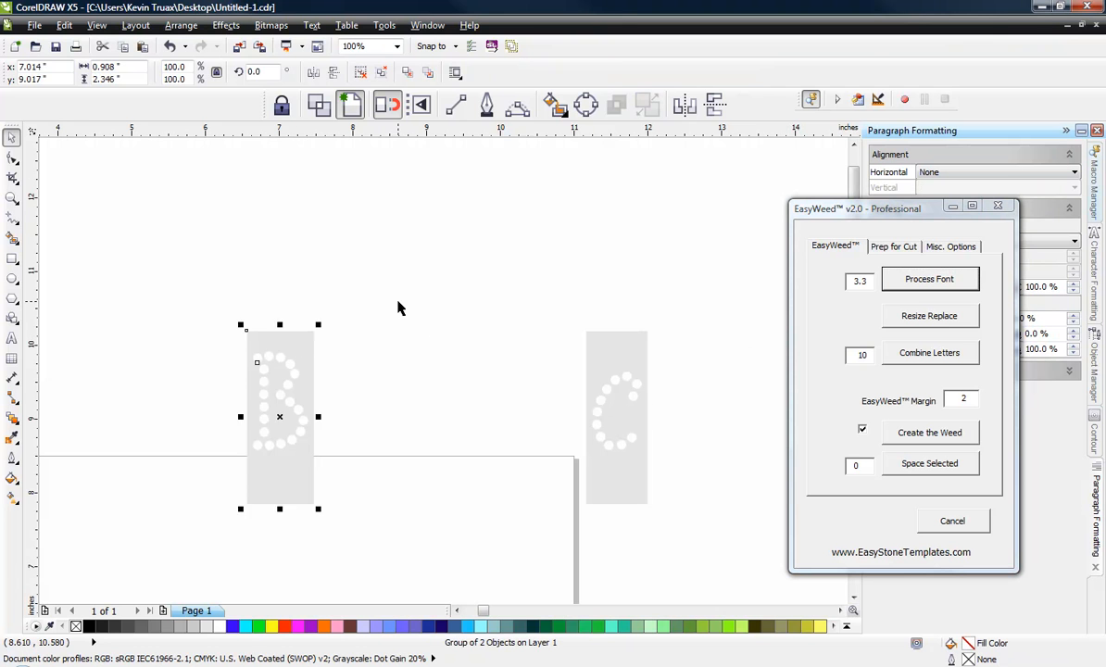
{"action": "scroll", "coordinate": [398, 309], "scroll_direction": "down", "scroll_amount": 2}
{"action": "scroll", "coordinate": [399, 309], "scroll_direction": "down", "scroll_amount": 2}
{"action": "scroll", "coordinate": [504, 323], "scroll_direction": "up", "scroll_amount": 3}
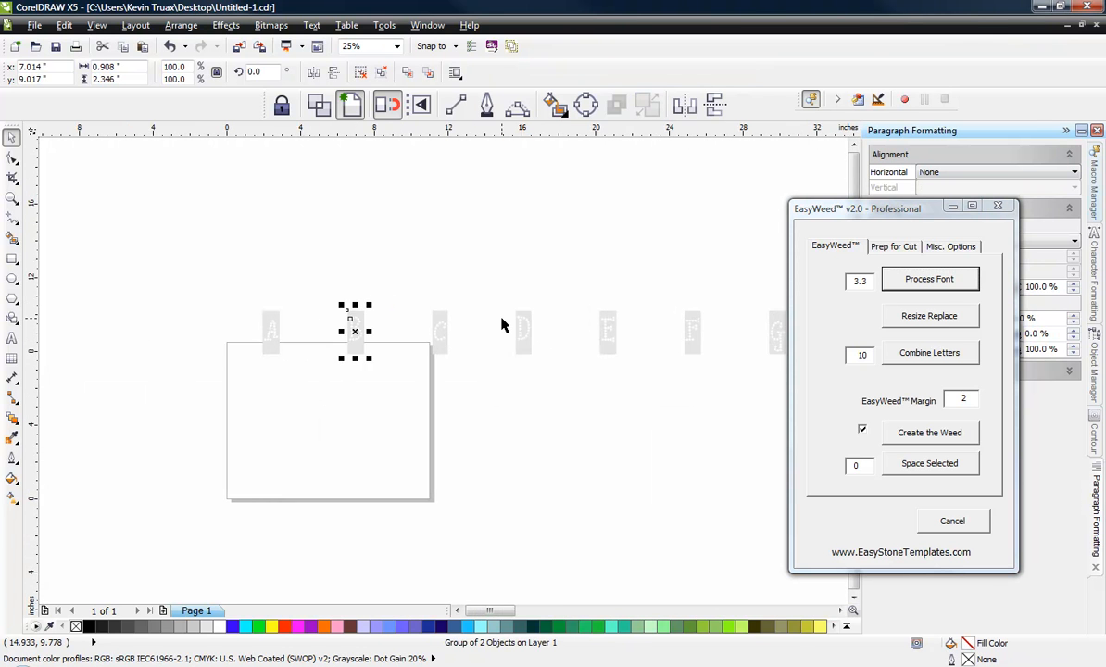
{"action": "scroll", "coordinate": [491, 320], "scroll_direction": "down", "scroll_amount": 3}
{"action": "left_click", "coordinate": [360, 248]}
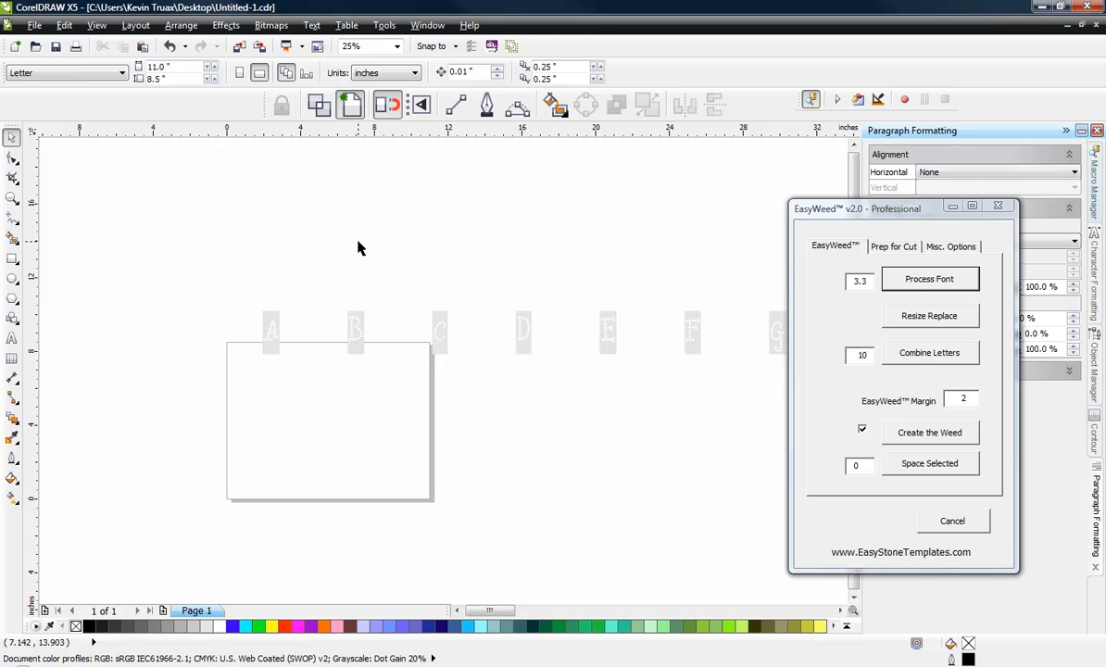
{"action": "key", "text": "ctrl+a"}
{"action": "left_click", "coordinate": [860, 467]}
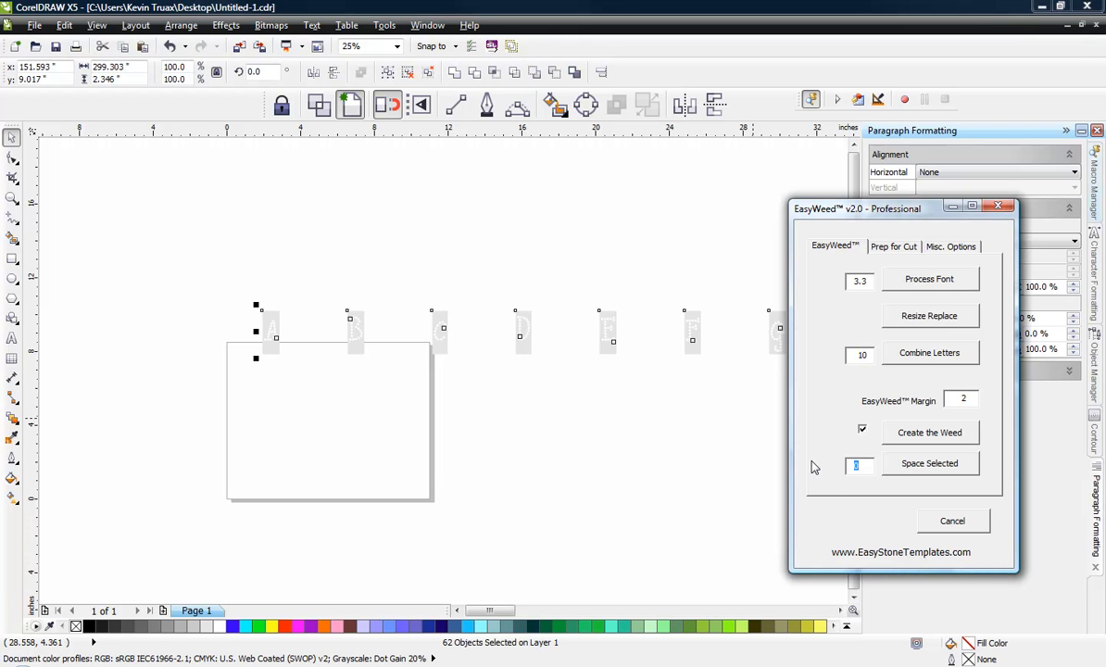
{"action": "type", "text": ".125"}
{"action": "key", "text": "Tab"}
{"action": "left_click", "coordinate": [968, 468]}
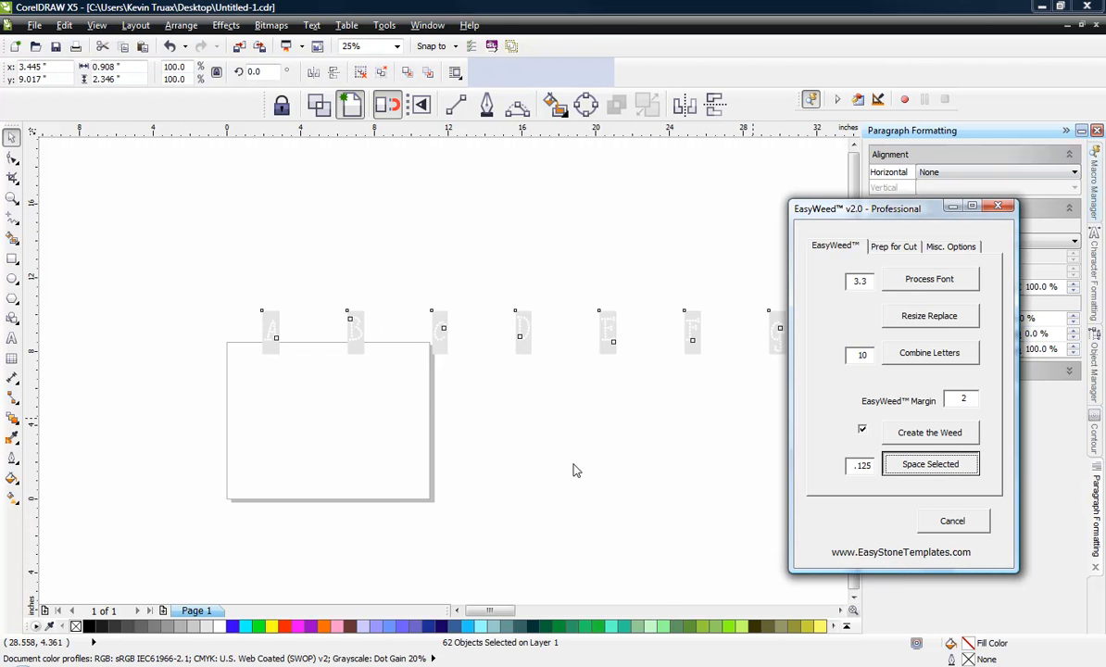
{"action": "left_click", "coordinate": [437, 387]}
Step: Move the whole row of letters above the page, place a duplicate row higher up, and select the lower row
{"action": "scroll", "coordinate": [235, 307], "scroll_direction": "down", "scroll_amount": 1}
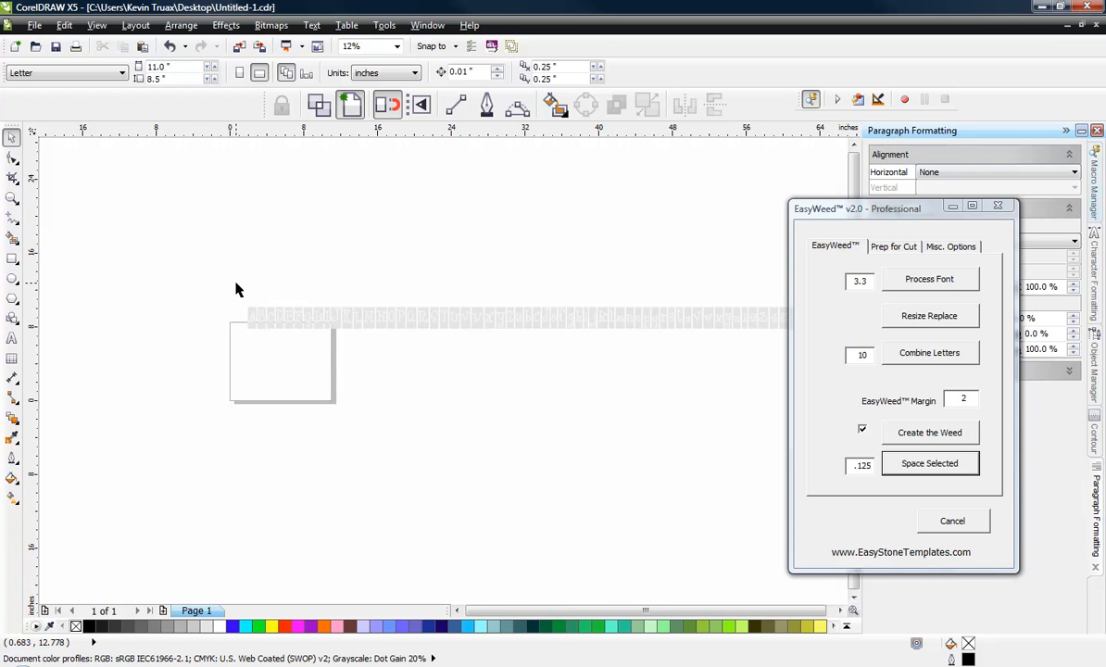
{"action": "left_click_drag", "start_coordinate": [236, 283], "coordinate": [676, 341]}
{"action": "scroll", "coordinate": [589, 337], "scroll_direction": "down", "scroll_amount": 2}
{"action": "scroll", "coordinate": [531, 327], "scroll_direction": "up", "scroll_amount": 2}
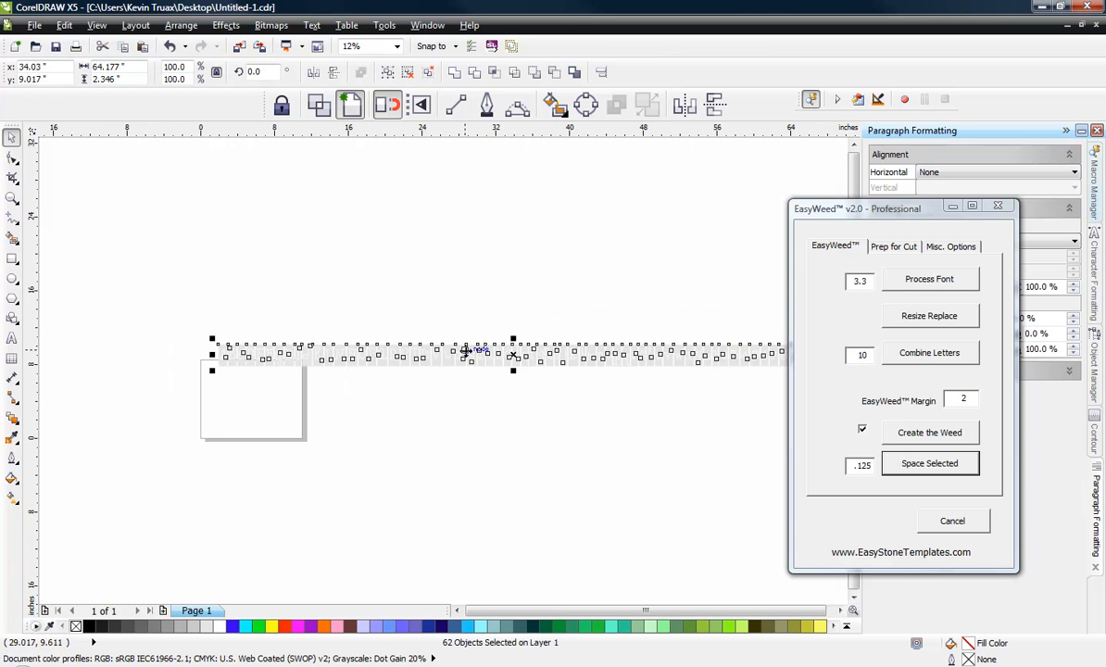
{"action": "left_click_drag", "start_coordinate": [453, 345], "coordinate": [470, 293]}
{"action": "left_click_drag", "start_coordinate": [181, 273], "coordinate": [755, 378]}
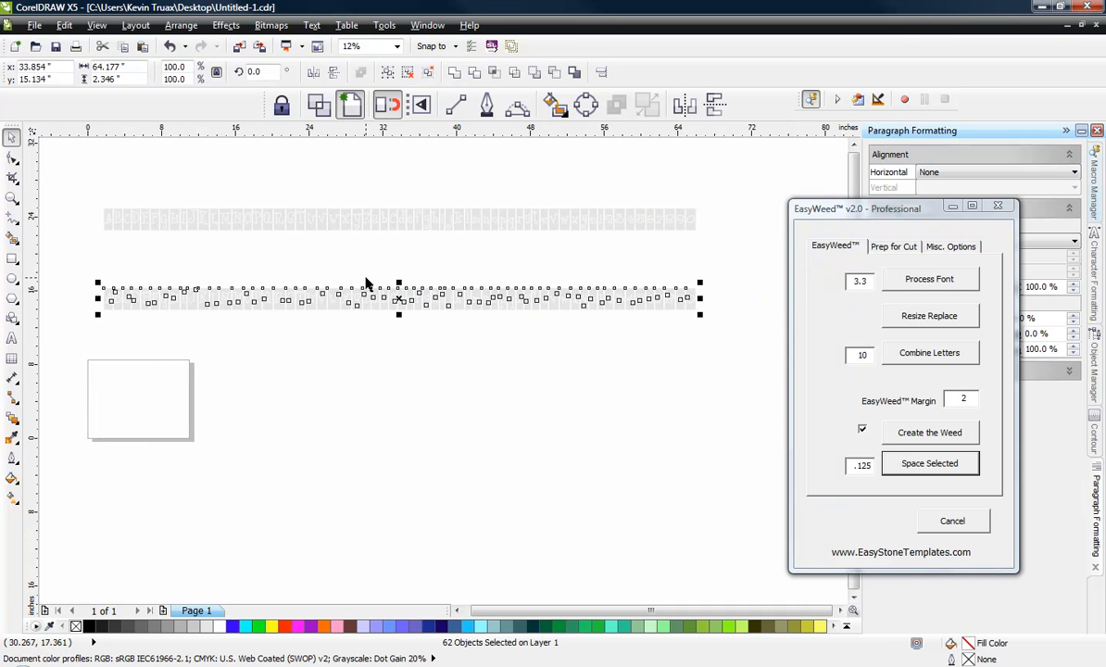
Step: Create a cut layout from the selected row with template material 12 wide and 10 high and an offset margin of .5, and deselect
{"action": "left_click", "coordinate": [894, 249]}
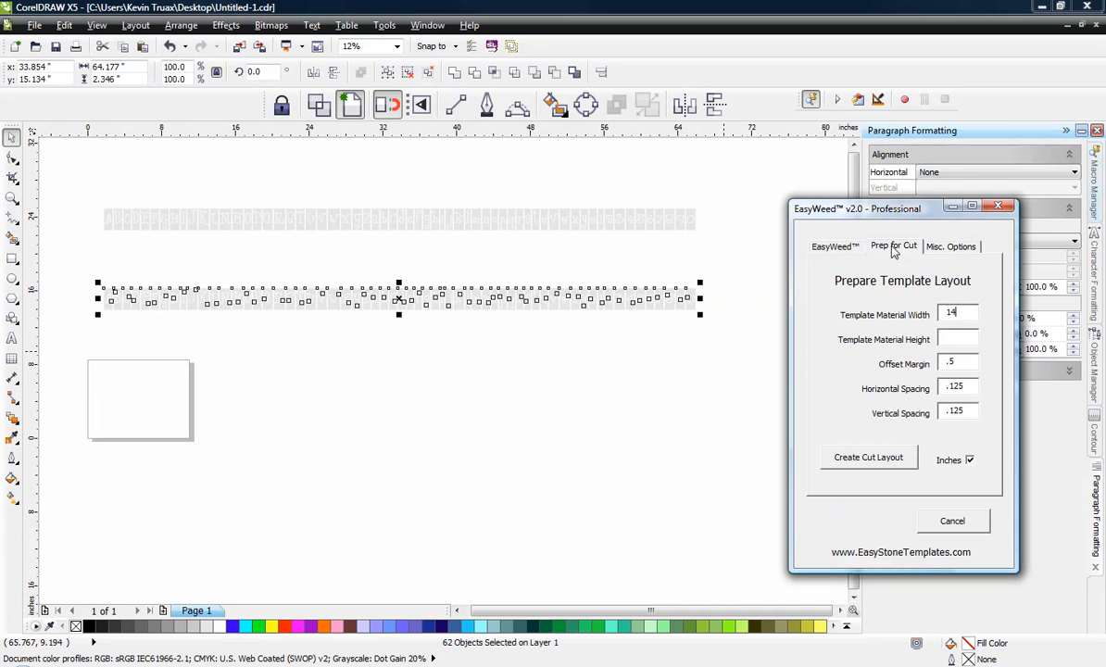
{"action": "left_click", "coordinate": [954, 336]}
{"action": "left_click_drag", "start_coordinate": [967, 313], "coordinate": [895, 322]}
{"action": "left_click_drag", "start_coordinate": [962, 363], "coordinate": [896, 381]}
{"action": "left_click", "coordinate": [868, 460]}
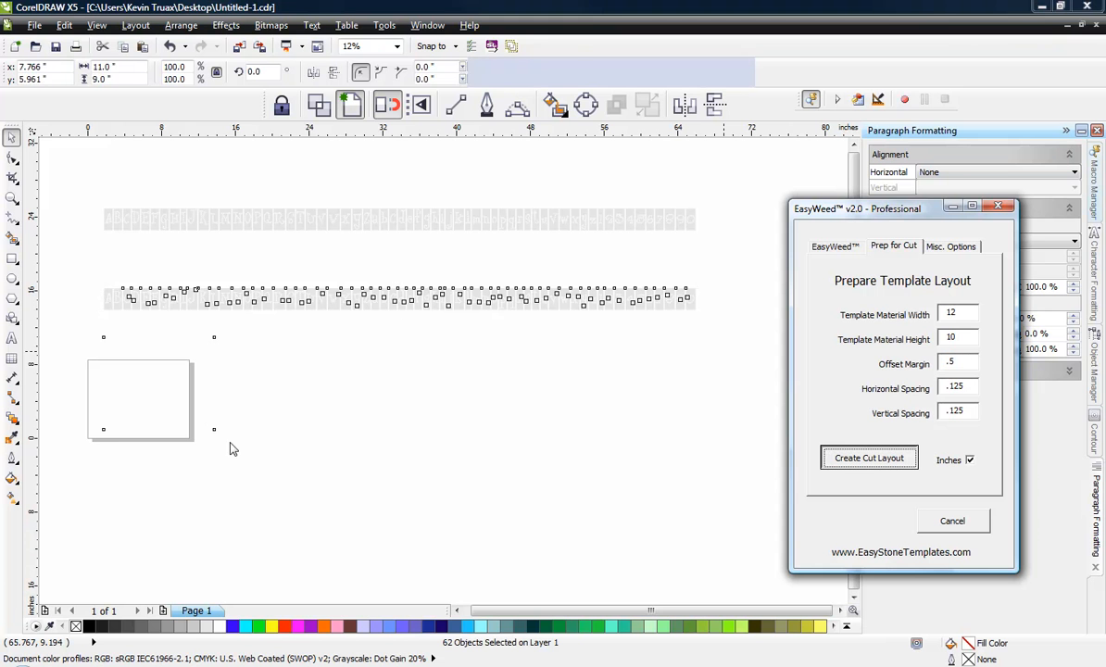
{"action": "left_click", "coordinate": [346, 461]}
{"action": "scroll", "coordinate": [98, 365], "scroll_direction": "up", "scroll_amount": 2}
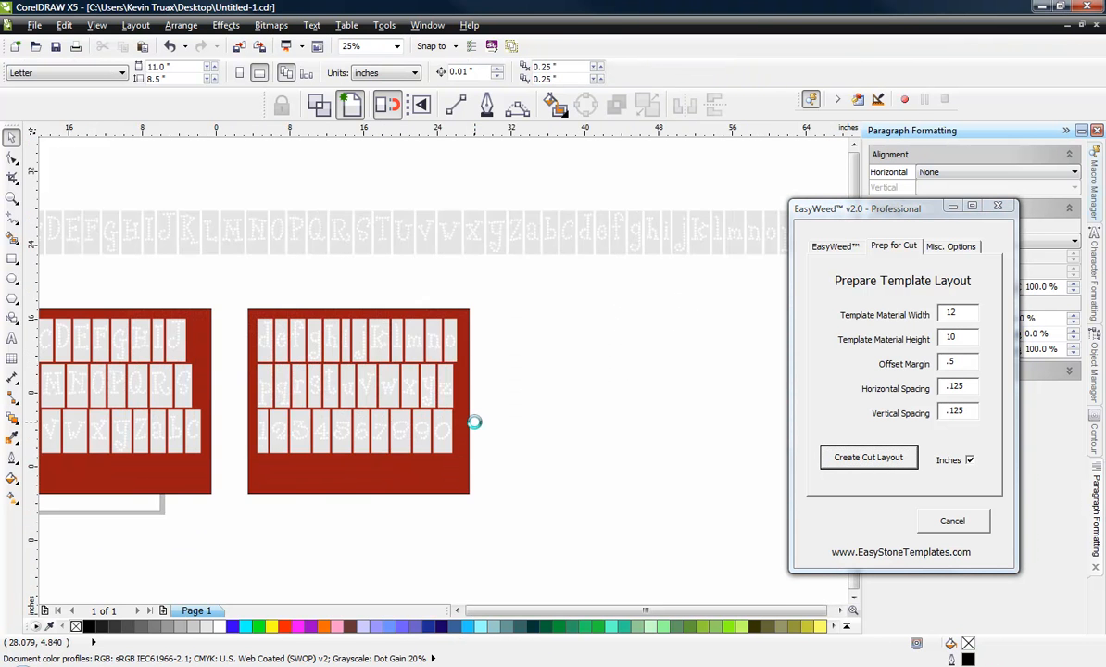
Step: Examine how the letters are laid out on the two template sheets and check the first sheet's size
{"action": "scroll", "coordinate": [472, 420], "scroll_direction": "down", "scroll_amount": 2}
{"action": "scroll", "coordinate": [389, 428], "scroll_direction": "up", "scroll_amount": 3}
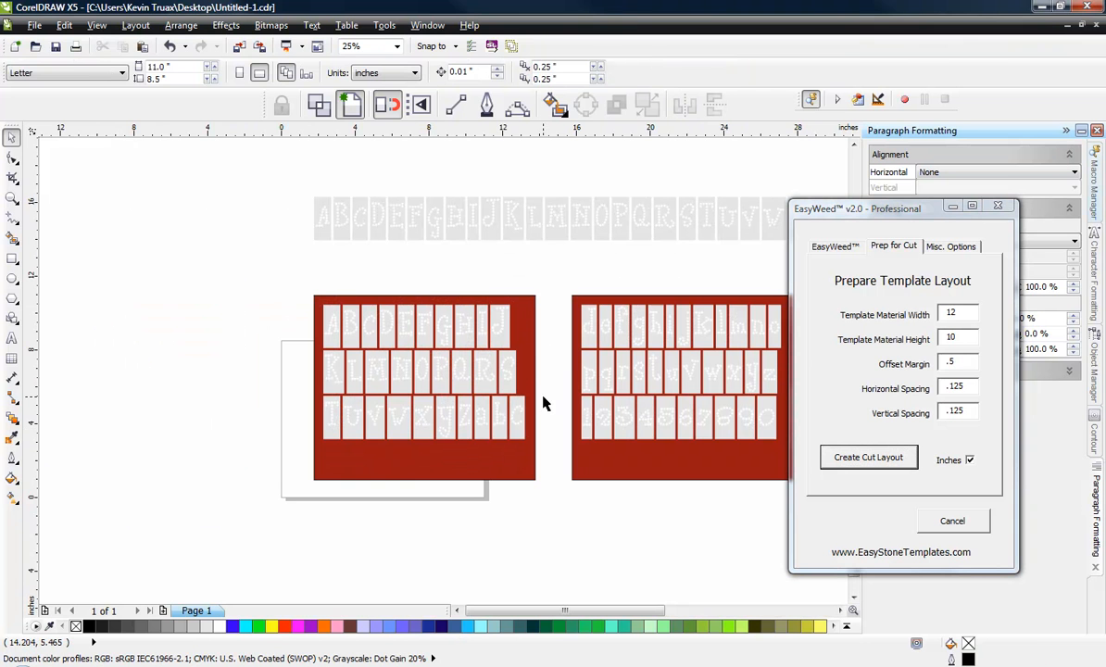
{"action": "left_click", "coordinate": [536, 361]}
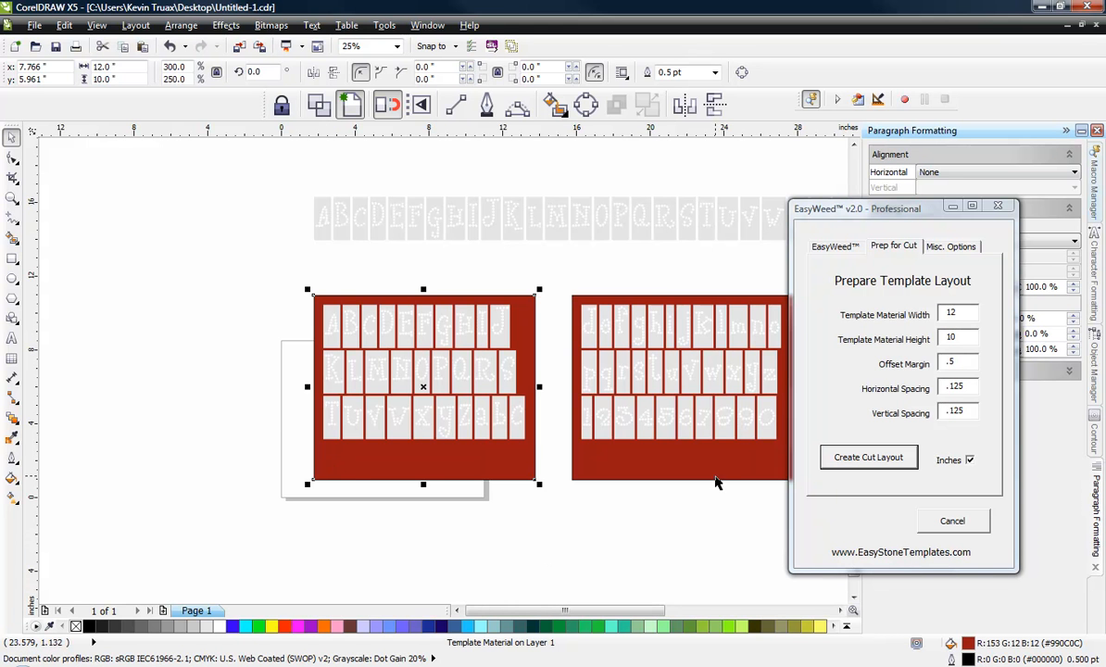
{"action": "left_click", "coordinate": [590, 532]}
{"action": "scroll", "coordinate": [242, 304], "scroll_direction": "up", "scroll_amount": 1}
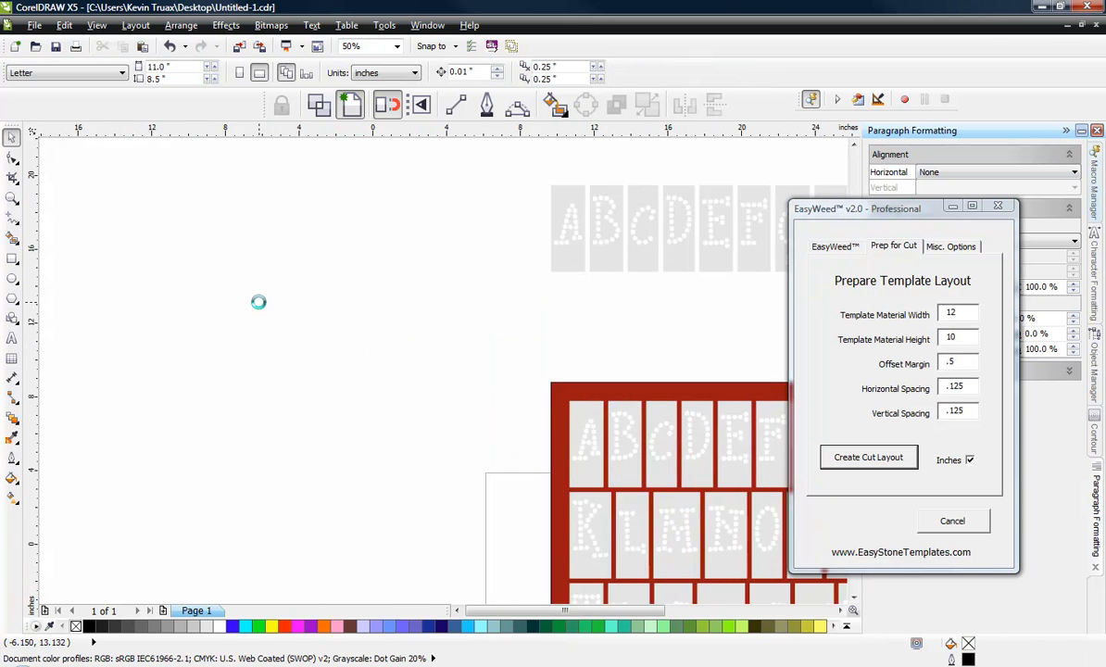
{"action": "scroll", "coordinate": [264, 309], "scroll_direction": "down", "scroll_amount": 1}
{"action": "scroll", "coordinate": [266, 310], "scroll_direction": "down", "scroll_amount": 1}
{"action": "scroll", "coordinate": [425, 339], "scroll_direction": "up", "scroll_amount": 1}
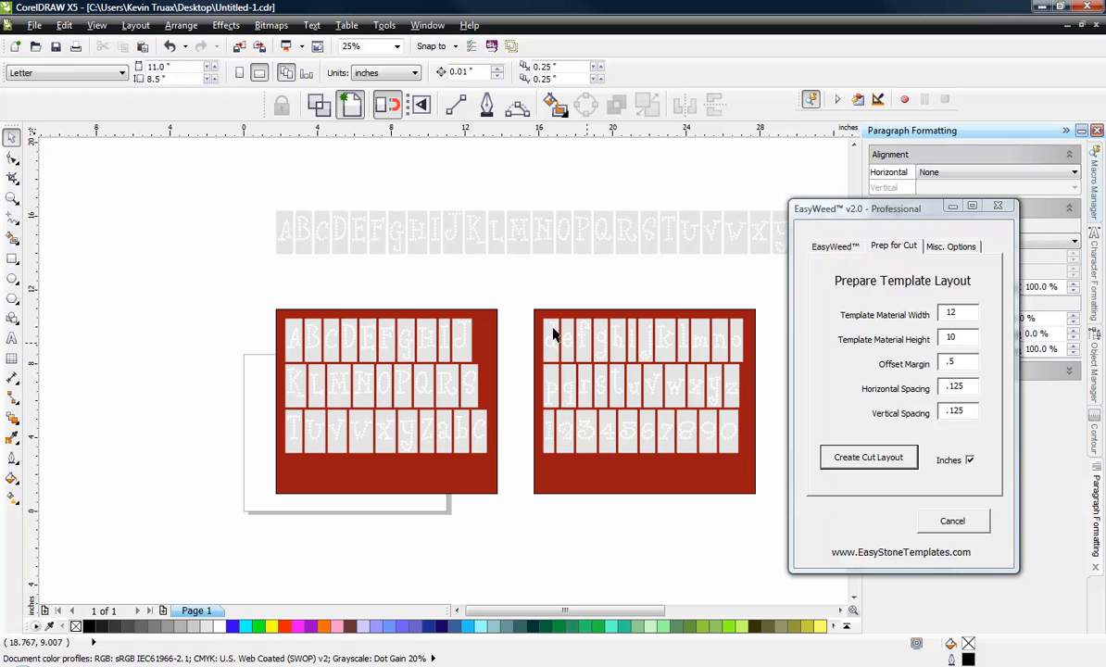
Step: Select the first template sheet with its letters, extend the selection to both sheets, and deselect to look closer at the letters
{"action": "left_click_drag", "start_coordinate": [247, 300], "coordinate": [509, 518]}
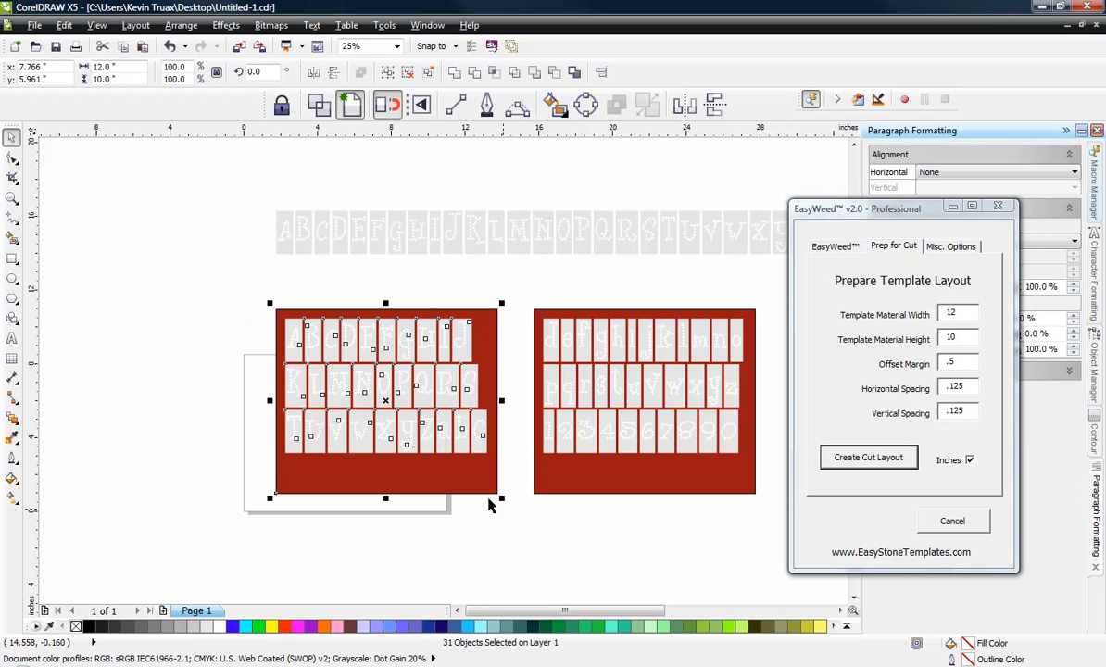
{"action": "left_click", "coordinate": [336, 531]}
{"action": "left_click_drag", "start_coordinate": [247, 283], "coordinate": [483, 517]}
{"action": "left_click_drag", "start_coordinate": [238, 290], "coordinate": [776, 577]}
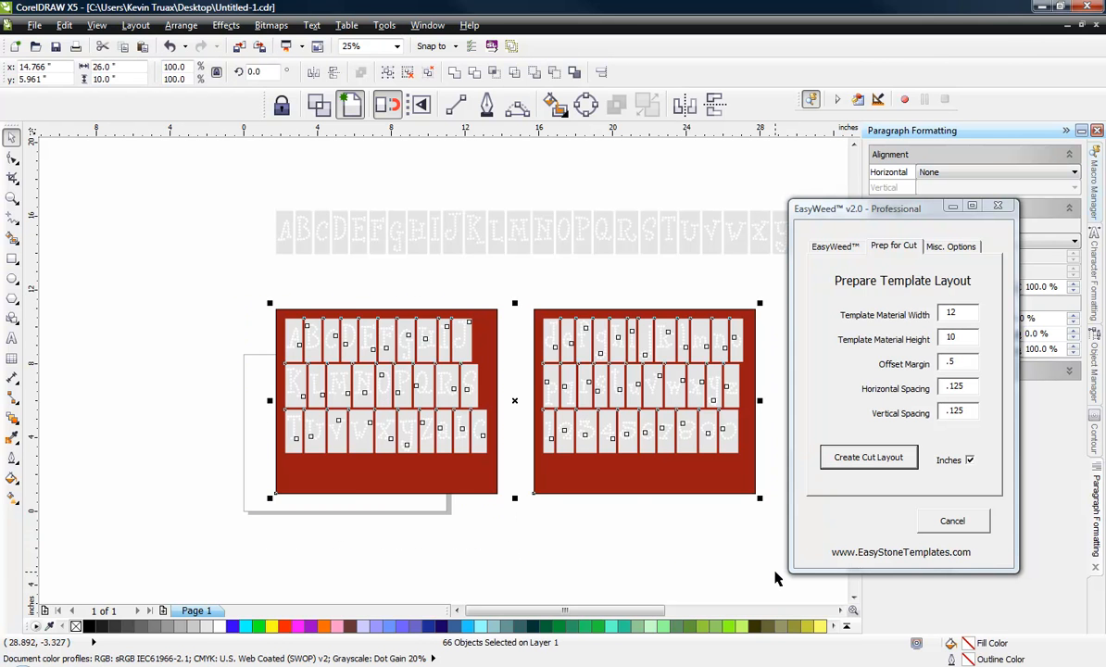
{"action": "left_click", "coordinate": [681, 587]}
{"action": "scroll", "coordinate": [305, 345], "scroll_direction": "up", "scroll_amount": 1}
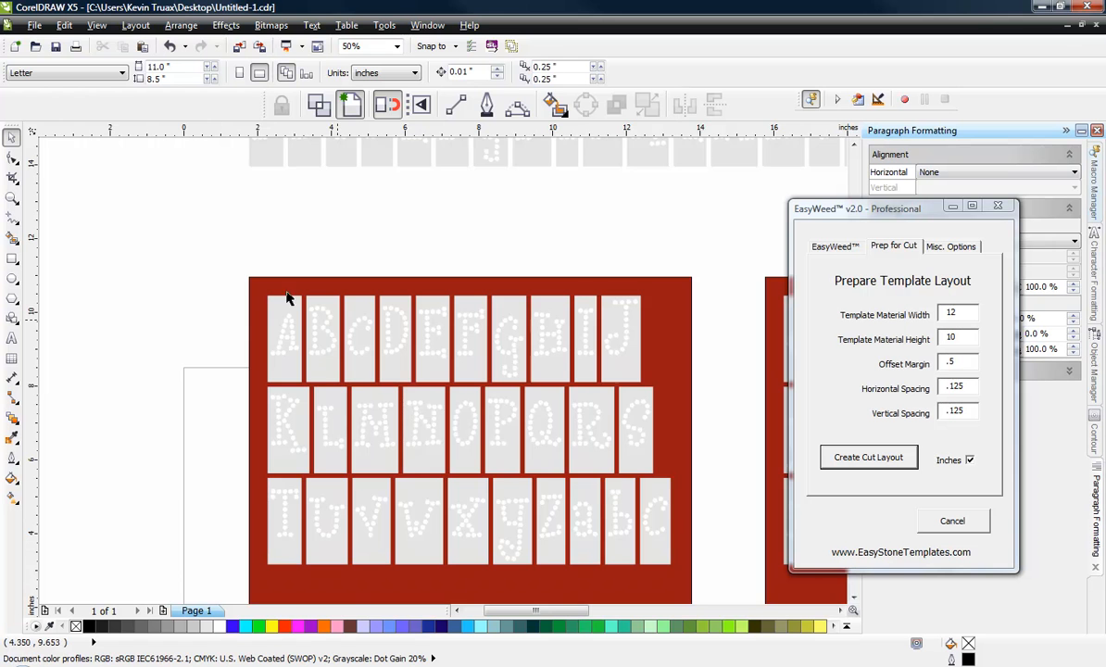
Step: Delete both template sheets with their letters and the lower of the two letter rows above the page
{"action": "scroll", "coordinate": [229, 239], "scroll_direction": "down", "scroll_amount": 4}
{"action": "left_click_drag", "start_coordinate": [215, 239], "coordinate": [537, 419]}
{"action": "key", "text": "Delete"}
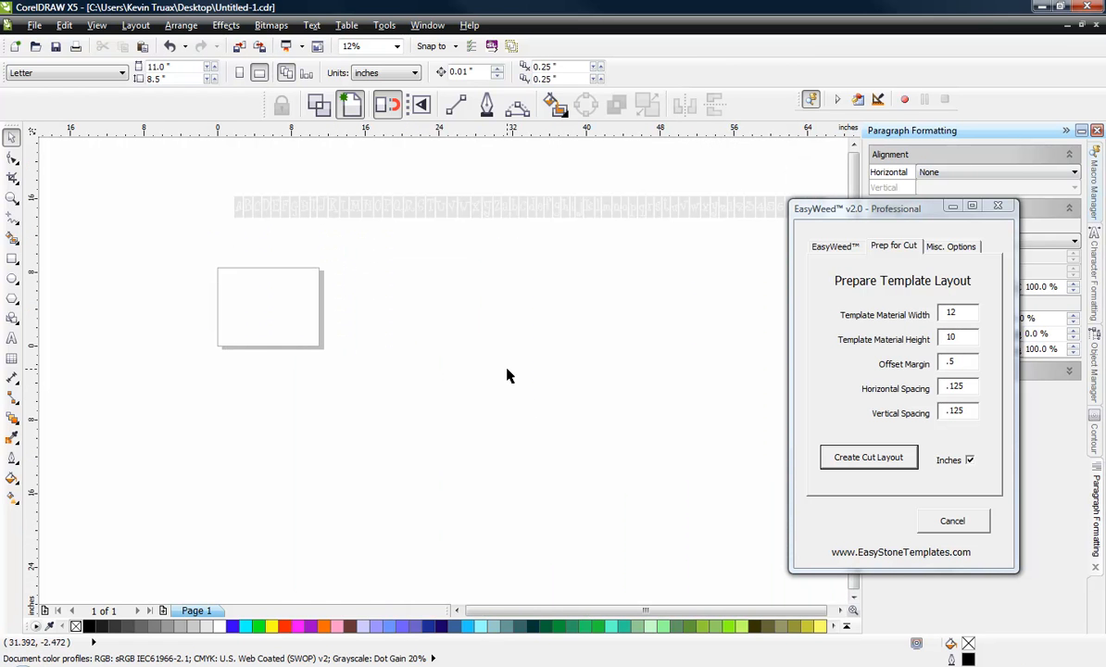
{"action": "scroll", "coordinate": [395, 341], "scroll_direction": "down", "scroll_amount": 2}
{"action": "scroll", "coordinate": [384, 309], "scroll_direction": "up", "scroll_amount": 1}
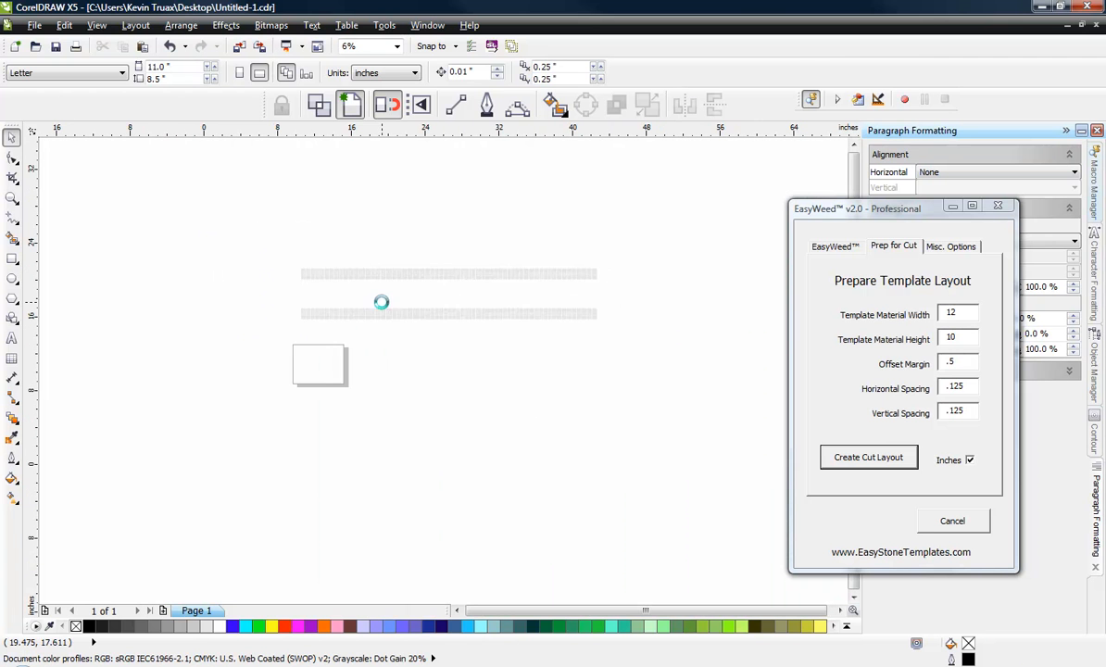
{"action": "left_click_drag", "start_coordinate": [187, 297], "coordinate": [774, 381]}
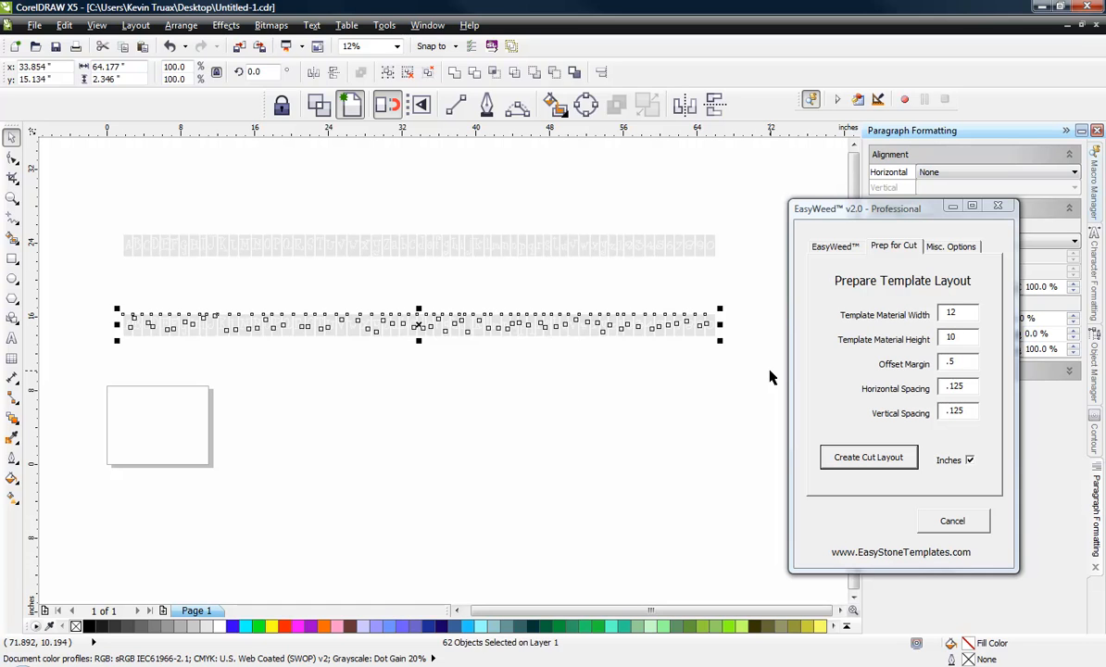
{"action": "key", "text": "Delete"}
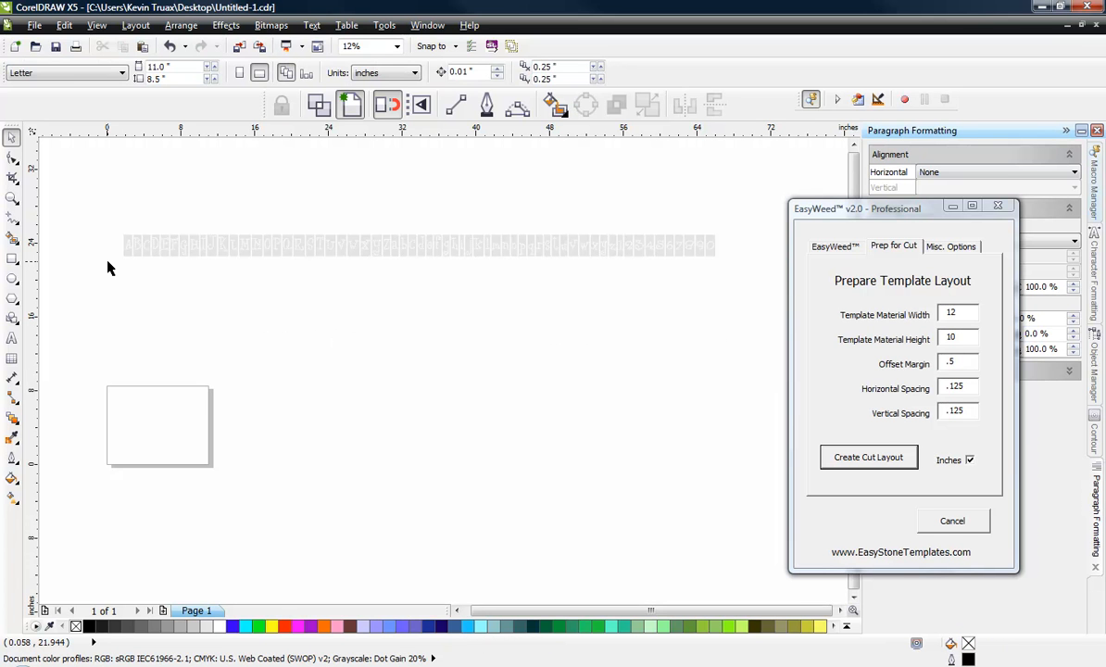
Step: Move the lowercase letters a to z out of the remaining row to just beneath the uppercase letters
{"action": "scroll", "coordinate": [413, 235], "scroll_direction": "up", "scroll_amount": 1}
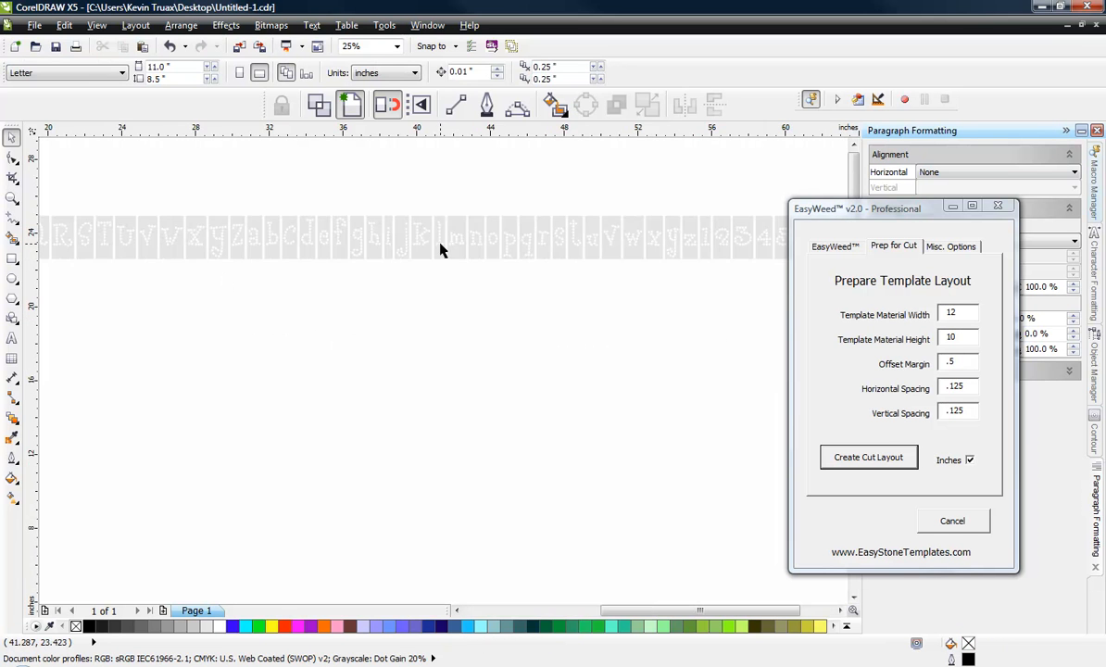
{"action": "left_click_drag", "start_coordinate": [237, 188], "coordinate": [709, 276]}
{"action": "scroll", "coordinate": [703, 275], "scroll_direction": "down", "scroll_amount": 1}
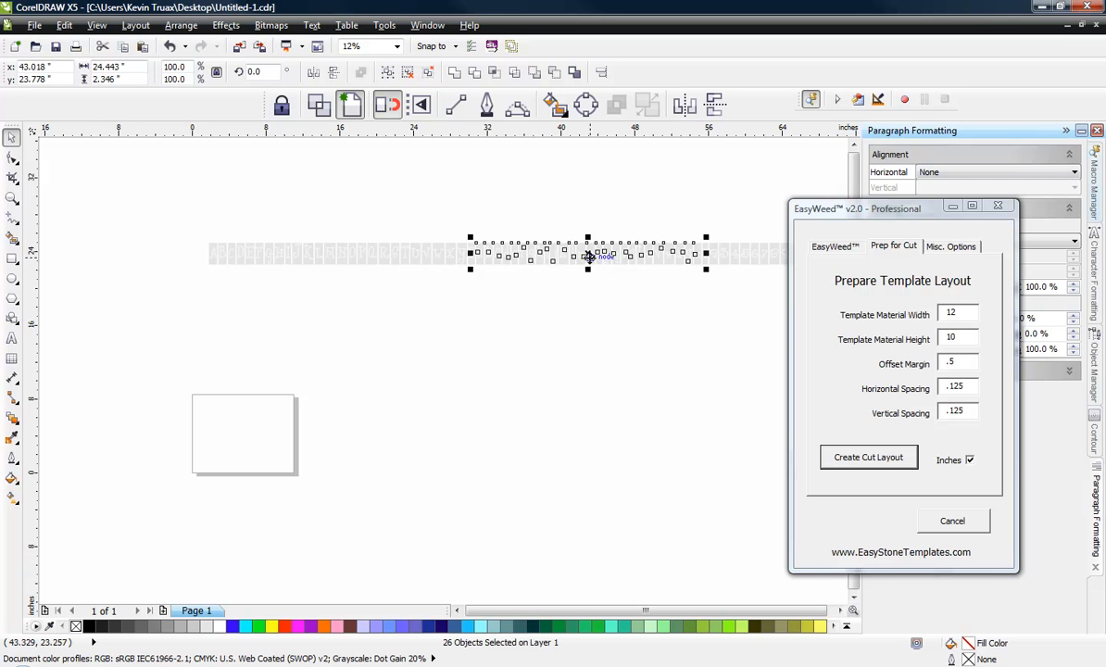
{"action": "left_click_drag", "start_coordinate": [574, 248], "coordinate": [319, 284]}
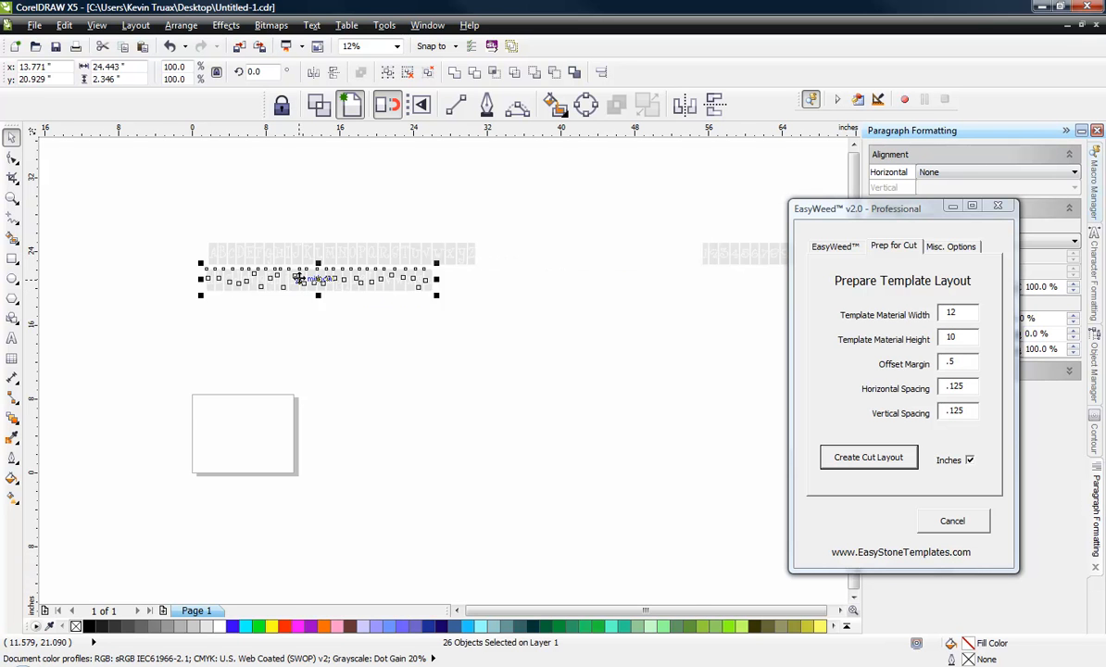
Step: Nudge the lowercase row right to line its start up with the uppercase row, and deselect it
{"action": "scroll", "coordinate": [318, 288], "scroll_direction": "up", "scroll_amount": 1}
{"action": "left_click", "coordinate": [89, 316]}
{"action": "left_click_drag", "start_coordinate": [92, 322], "coordinate": [584, 263]}
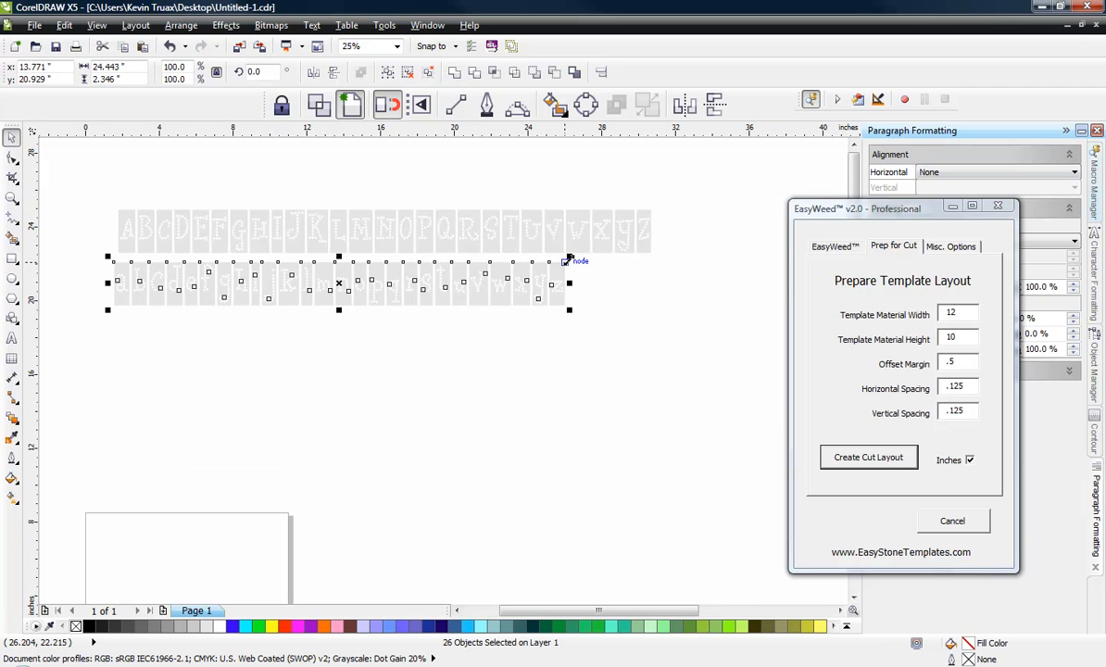
{"action": "key", "text": "Right"}
{"action": "key", "text": "Right"}
{"action": "key", "text": "Right"}
{"action": "key", "text": "Right"}
{"action": "key", "text": "Right"}
{"action": "key", "text": "Right"}
{"action": "key", "text": "Right"}
{"action": "key", "text": "Right"}
{"action": "key", "text": "Right"}
{"action": "key", "text": "Right"}
{"action": "key", "text": "Right"}
{"action": "key", "text": "Right"}
{"action": "key", "text": "Right"}
{"action": "key", "text": "Right"}
{"action": "key", "text": "Right"}
{"action": "key", "text": "Right"}
{"action": "key", "text": "Right"}
{"action": "key", "text": "Right"}
{"action": "key", "text": "Right"}
{"action": "key", "text": "Right"}
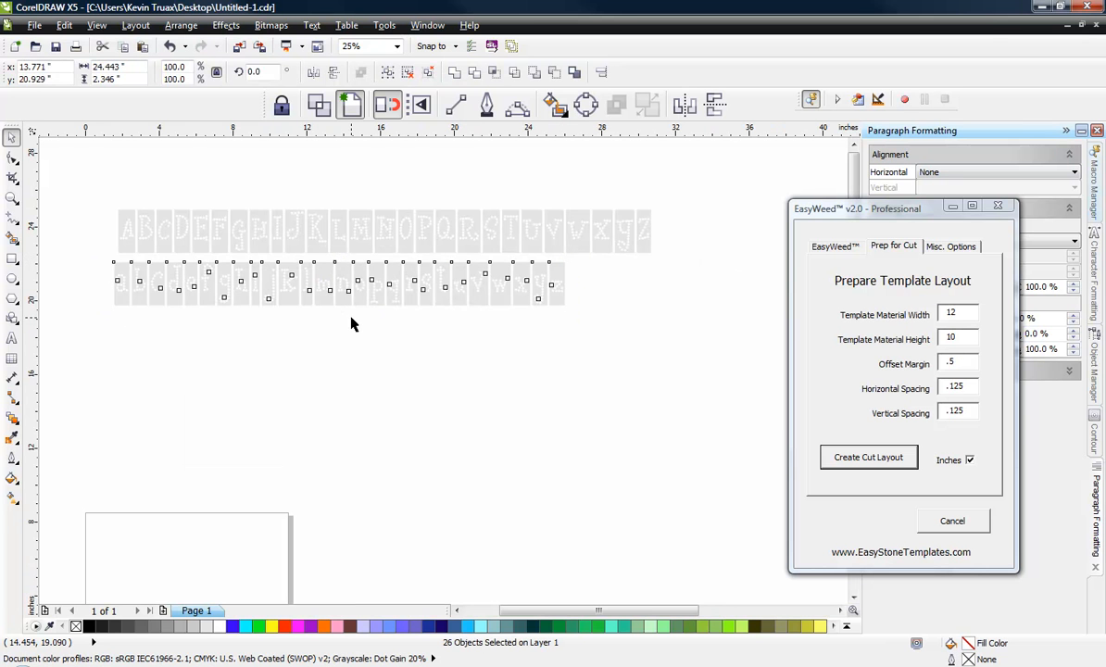
{"action": "left_click", "coordinate": [308, 366]}
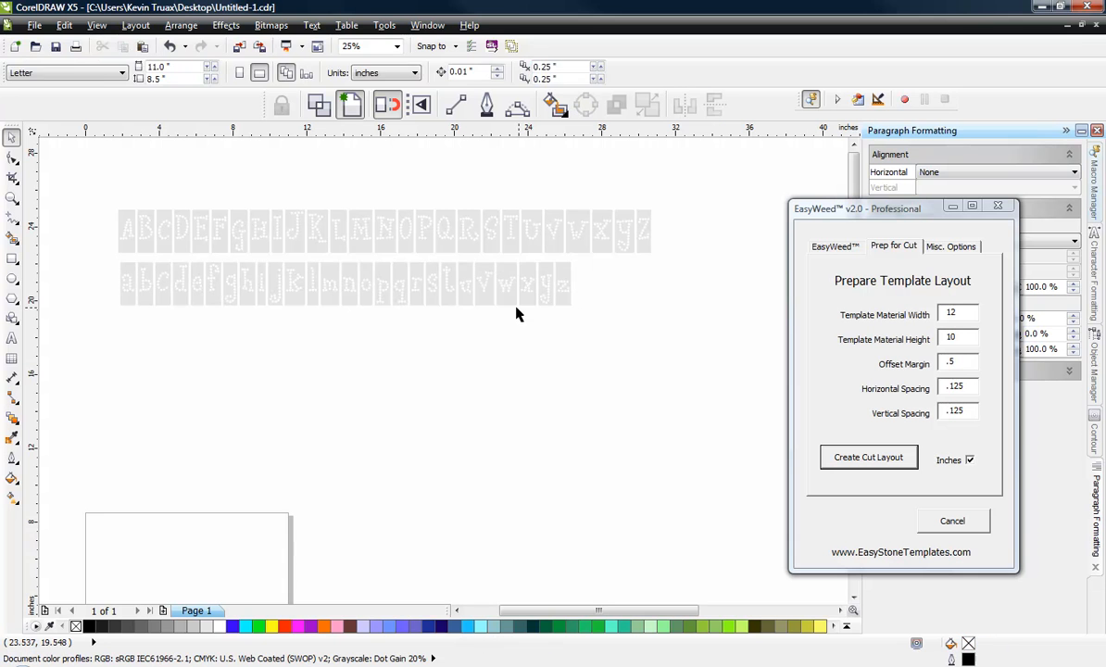
Step: Move the lowercase z beneath the uppercase Z, distribute the lowercase letters evenly along the row, and deselect them
{"action": "left_click", "coordinate": [557, 273]}
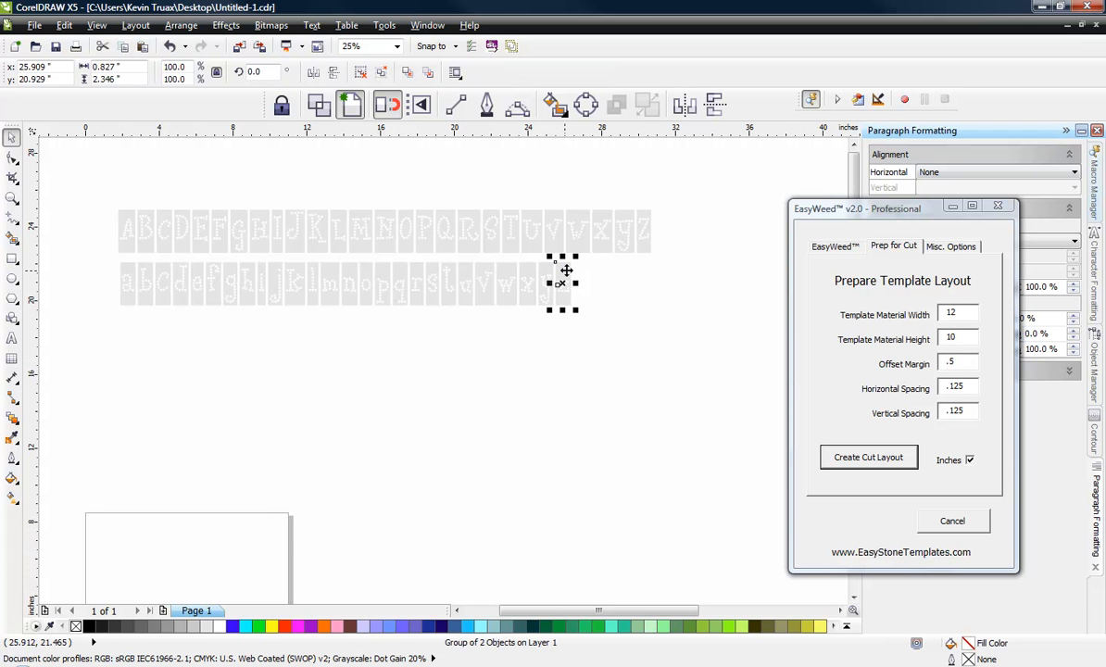
{"action": "left_click_drag", "start_coordinate": [564, 271], "coordinate": [648, 289]}
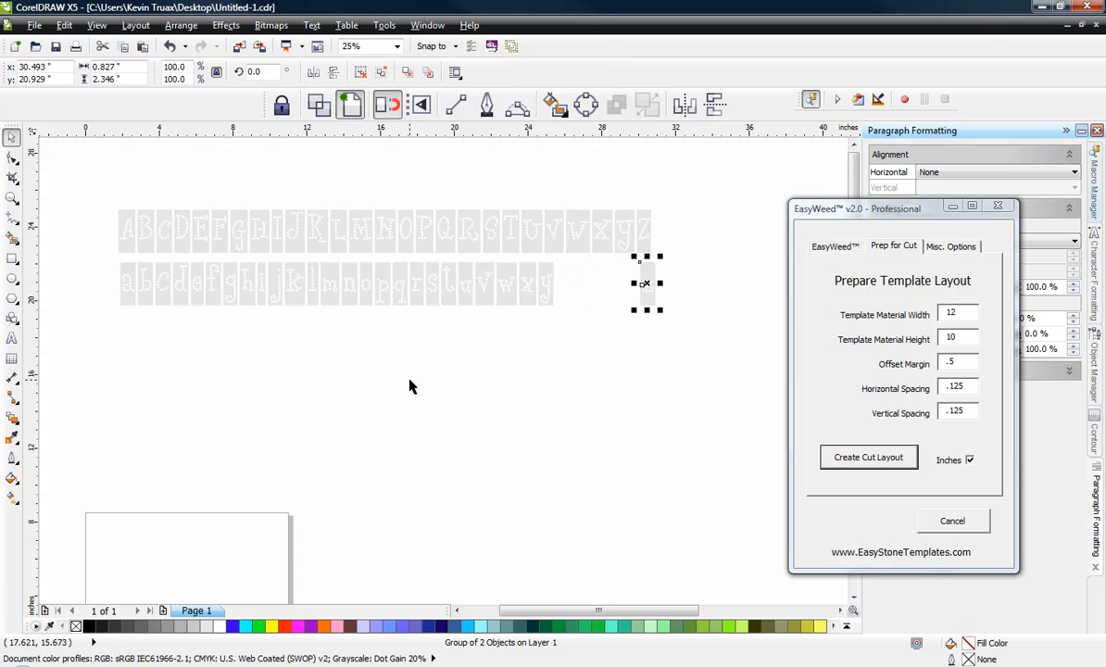
{"action": "left_click_drag", "start_coordinate": [104, 331], "coordinate": [674, 262]}
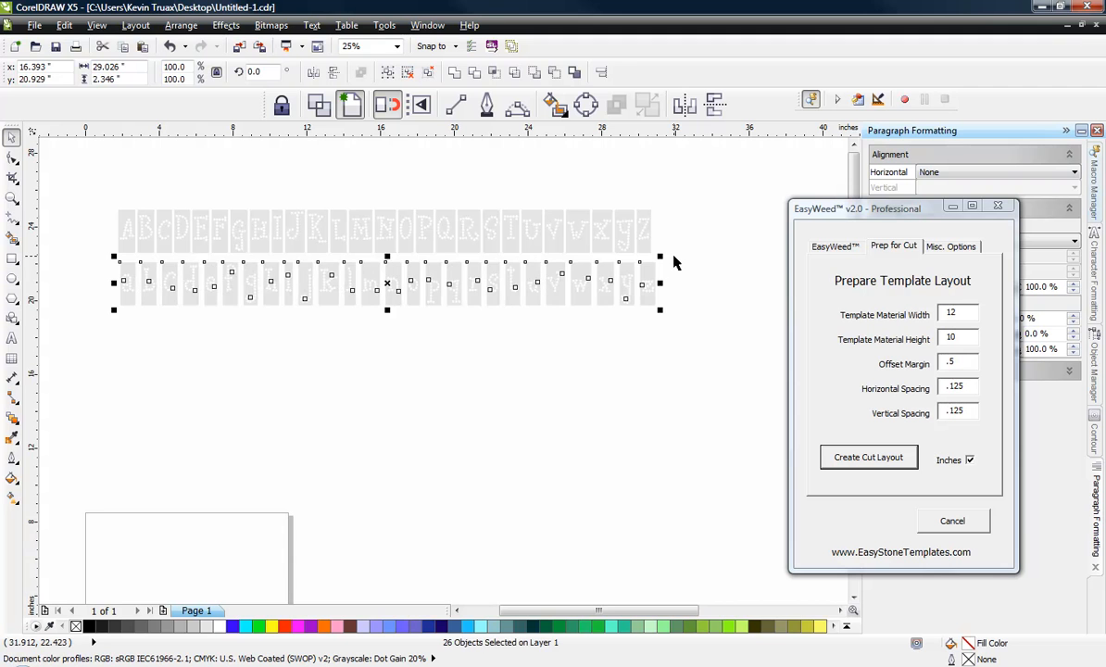
{"action": "left_click", "coordinate": [350, 305]}
Step: Create a cut layout from all the uppercase letters, lowercase letters and numbers with material width 12 and the height left blank
{"action": "scroll", "coordinate": [350, 305], "scroll_direction": "down", "scroll_amount": 4}
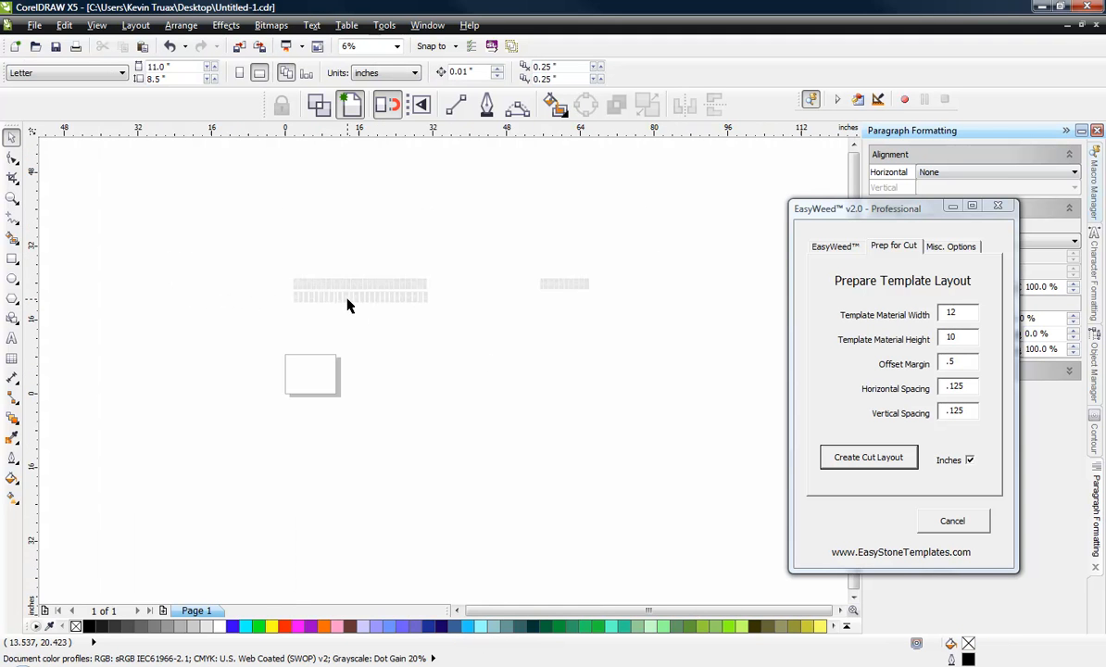
{"action": "scroll", "coordinate": [557, 295], "scroll_direction": "up", "scroll_amount": 5}
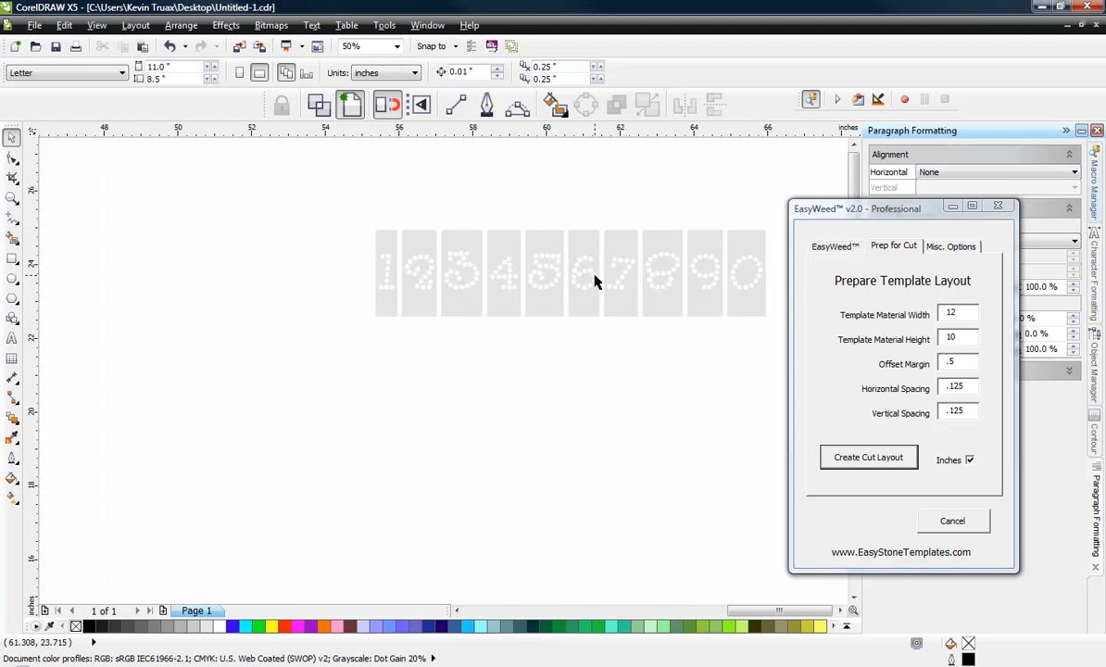
{"action": "scroll", "coordinate": [556, 287], "scroll_direction": "down", "scroll_amount": 3}
{"action": "scroll", "coordinate": [477, 313], "scroll_direction": "down", "scroll_amount": 2}
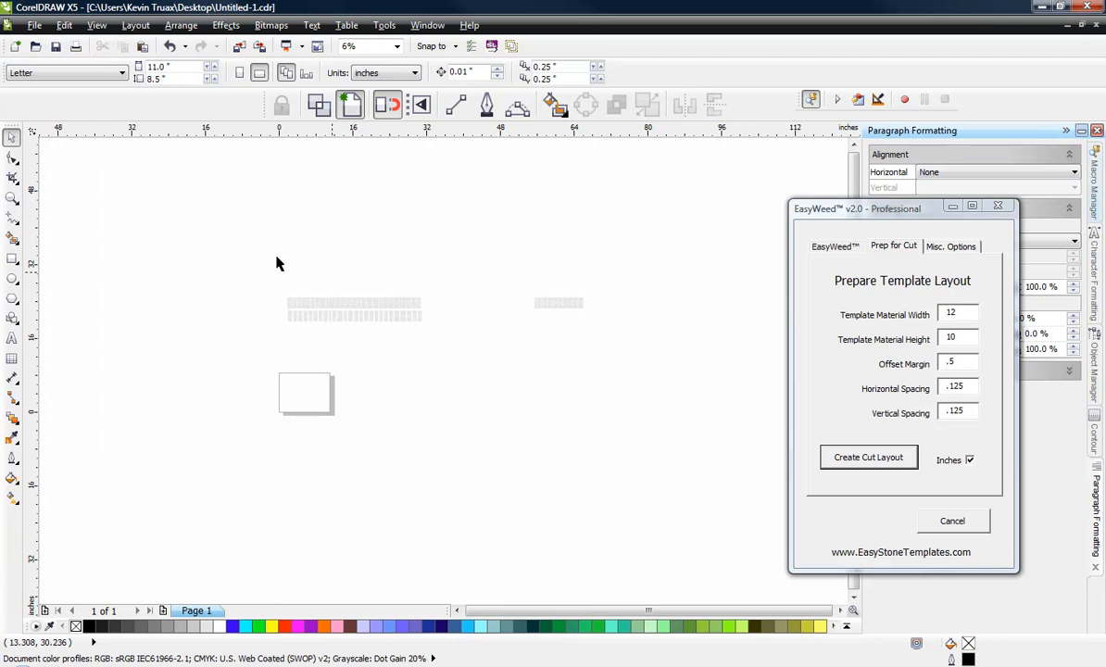
{"action": "left_click_drag", "start_coordinate": [212, 246], "coordinate": [636, 369]}
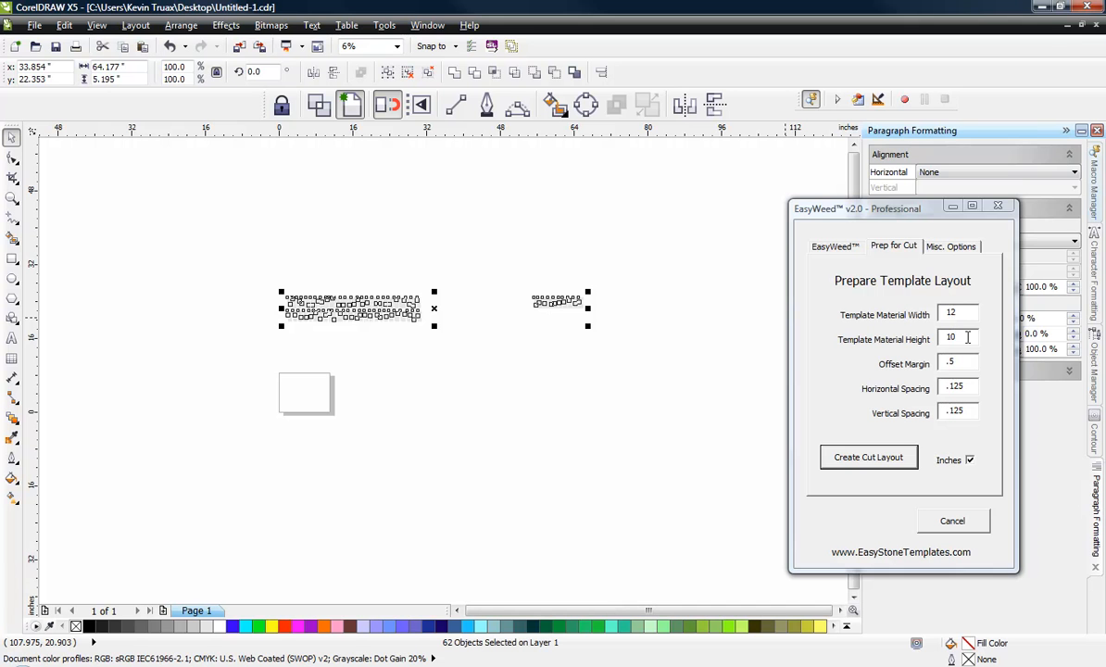
{"action": "left_click_drag", "start_coordinate": [967, 337], "coordinate": [907, 340]}
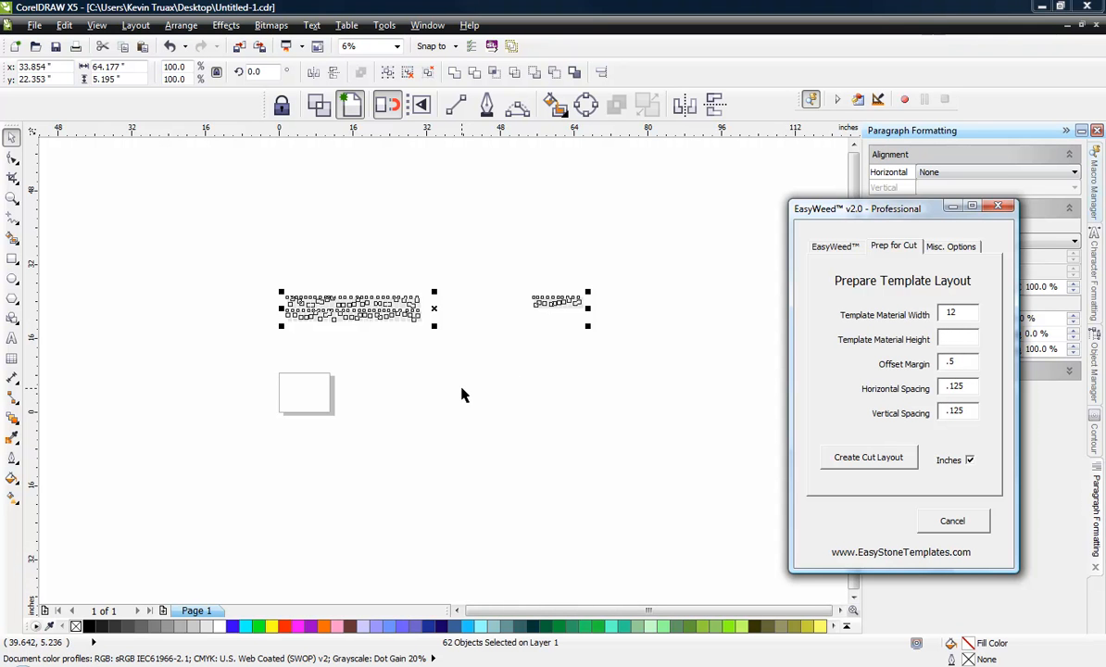
{"action": "left_click", "coordinate": [869, 460]}
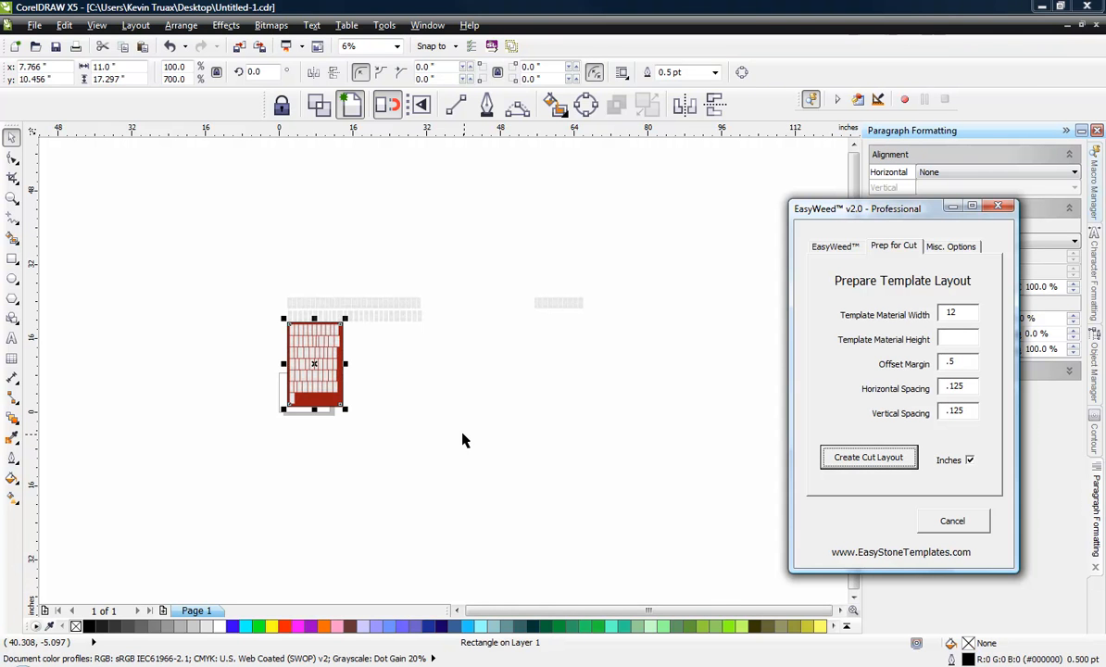
Step: Examine the letter order on the new template sheet against the uppercase and lowercase rows, and check the sheet's size
{"action": "scroll", "coordinate": [298, 363], "scroll_direction": "up", "scroll_amount": 3}
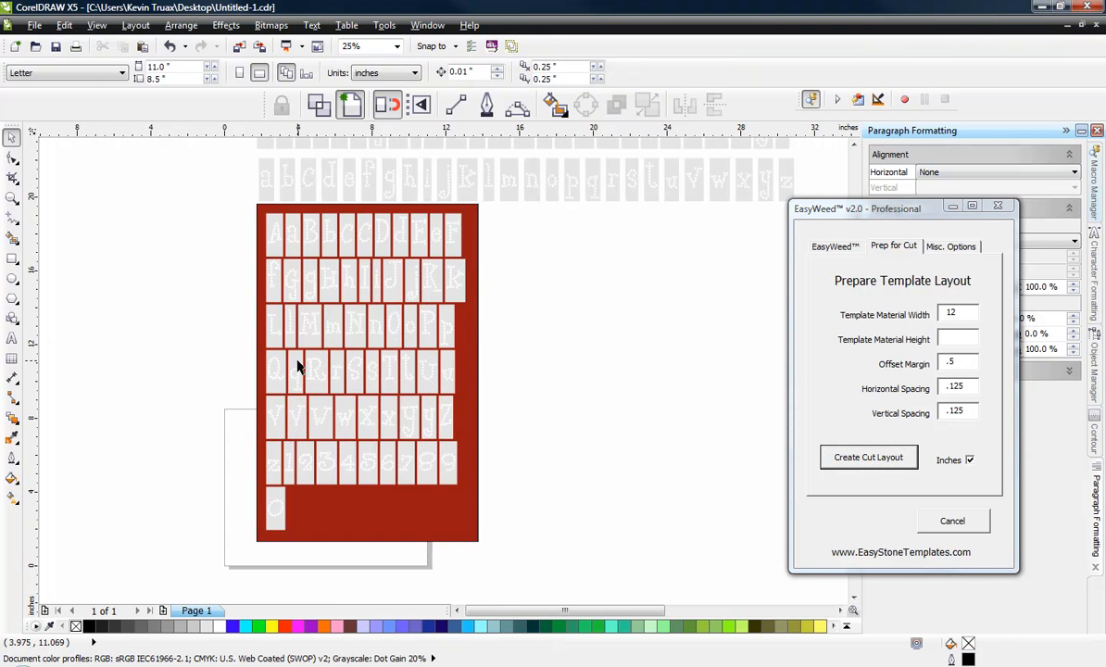
{"action": "scroll", "coordinate": [273, 233], "scroll_direction": "up", "scroll_amount": 1}
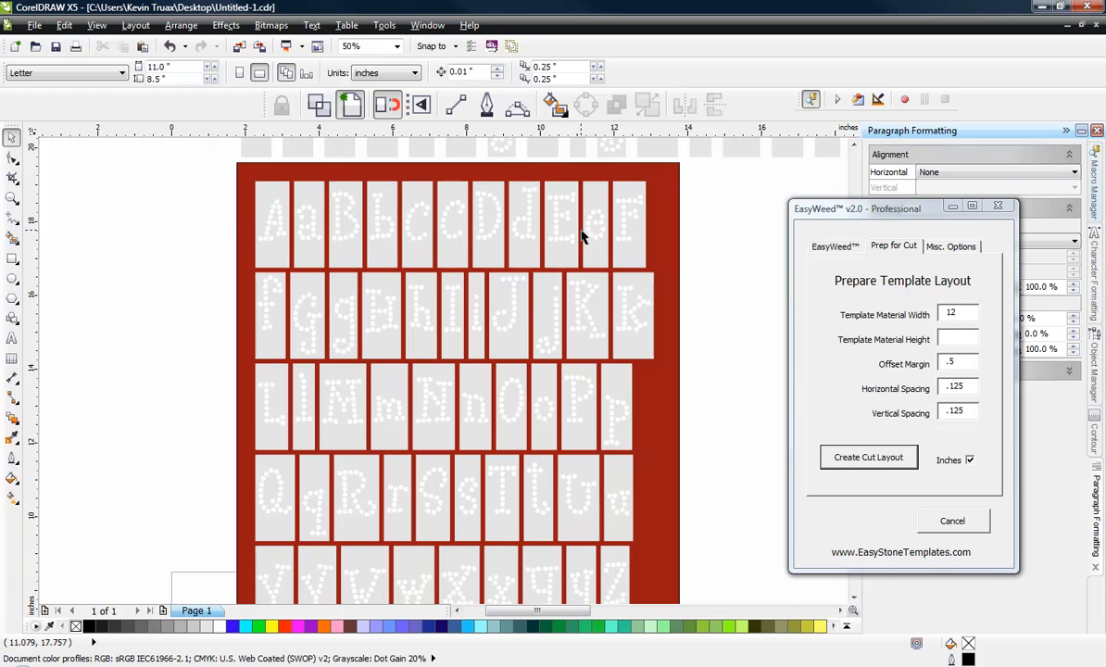
{"action": "scroll", "coordinate": [576, 301], "scroll_direction": "down", "scroll_amount": 2}
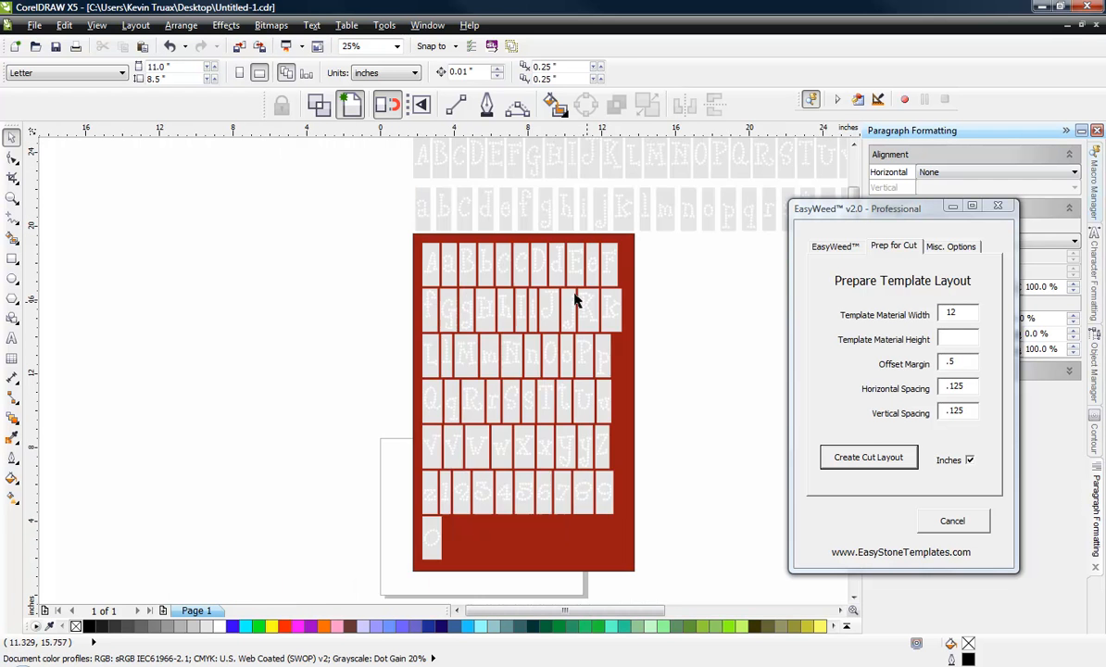
{"action": "scroll", "coordinate": [390, 264], "scroll_direction": "down", "scroll_amount": 1}
{"action": "scroll", "coordinate": [521, 205], "scroll_direction": "up", "scroll_amount": 1}
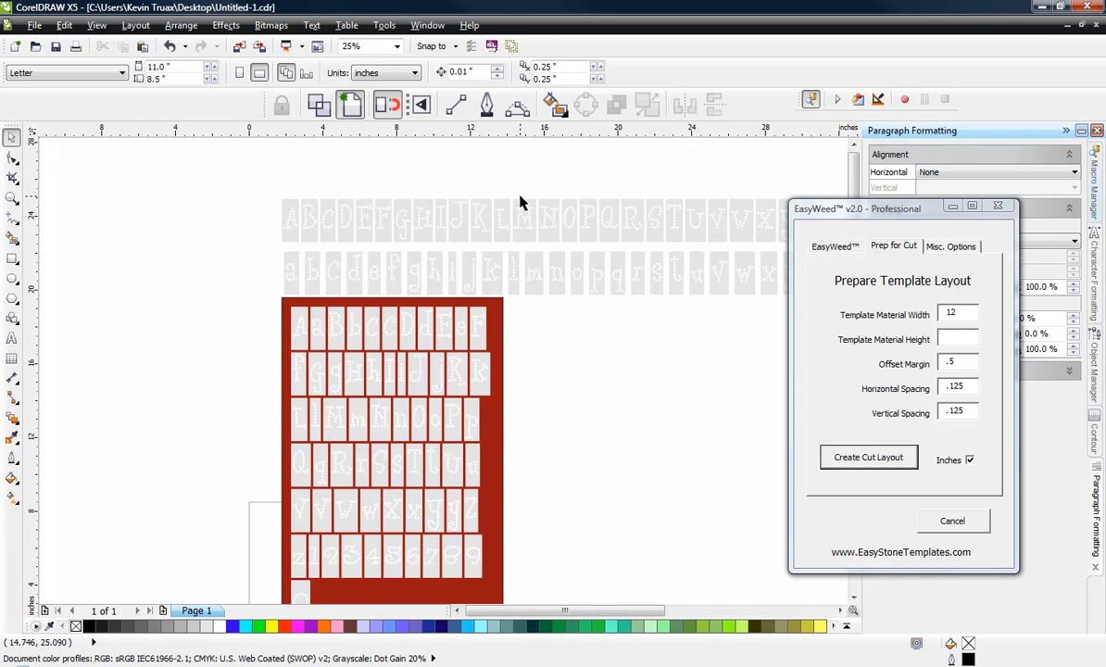
{"action": "scroll", "coordinate": [239, 170], "scroll_direction": "down", "scroll_amount": 2}
{"action": "scroll", "coordinate": [248, 195], "scroll_direction": "up", "scroll_amount": 2}
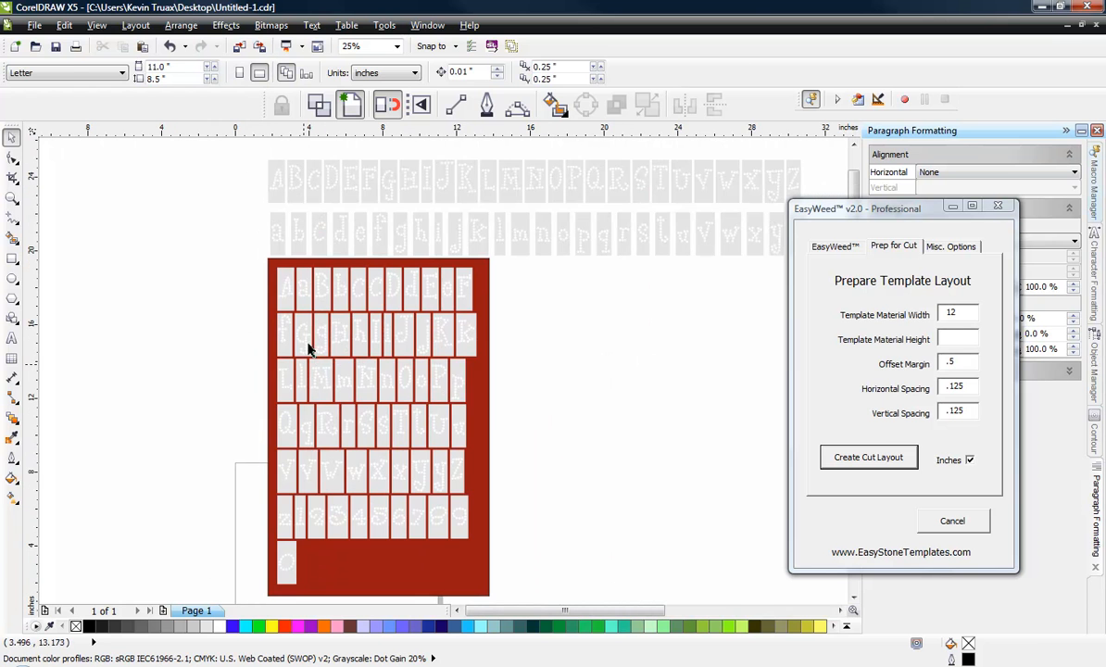
{"action": "left_click", "coordinate": [447, 571]}
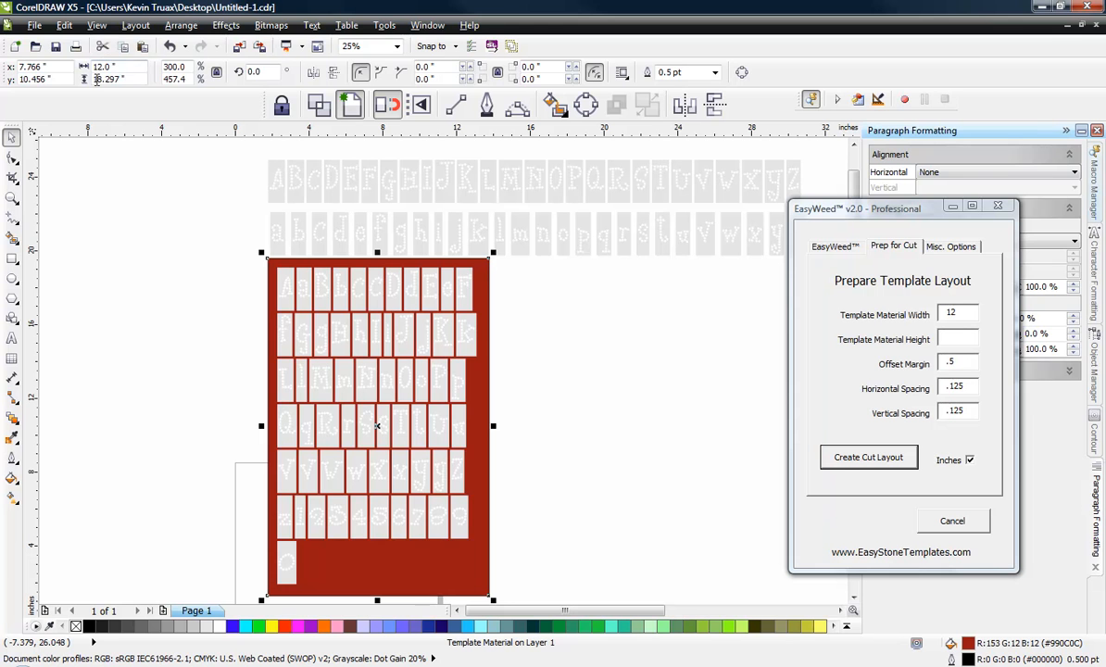
{"action": "left_click", "coordinate": [134, 367]}
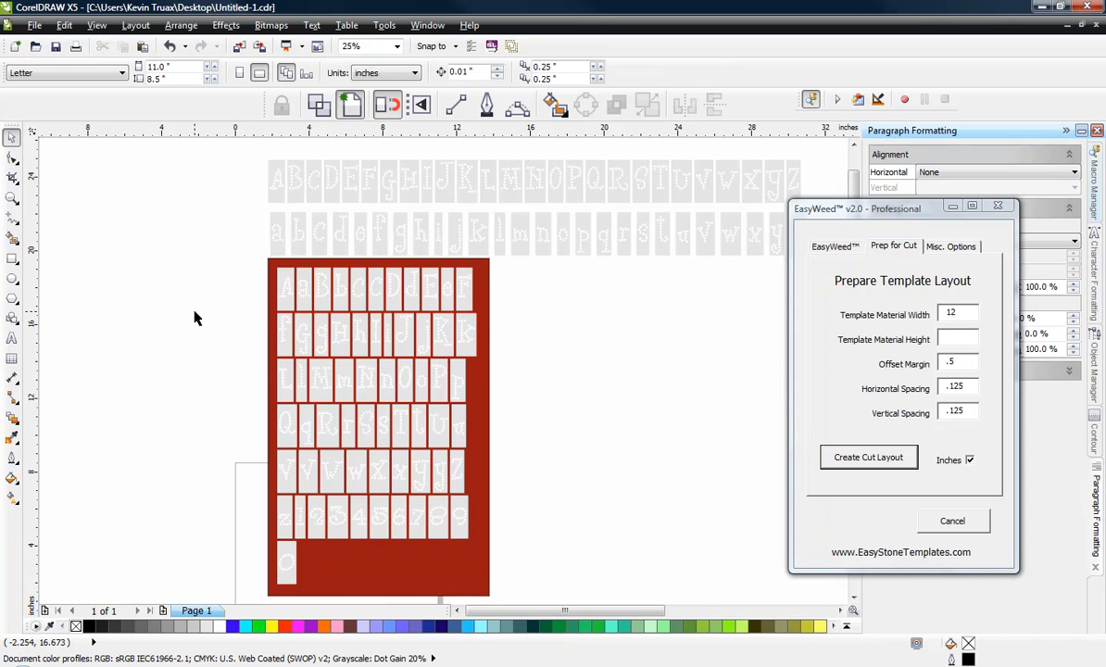
{"action": "scroll", "coordinate": [195, 316], "scroll_direction": "down", "scroll_amount": 2}
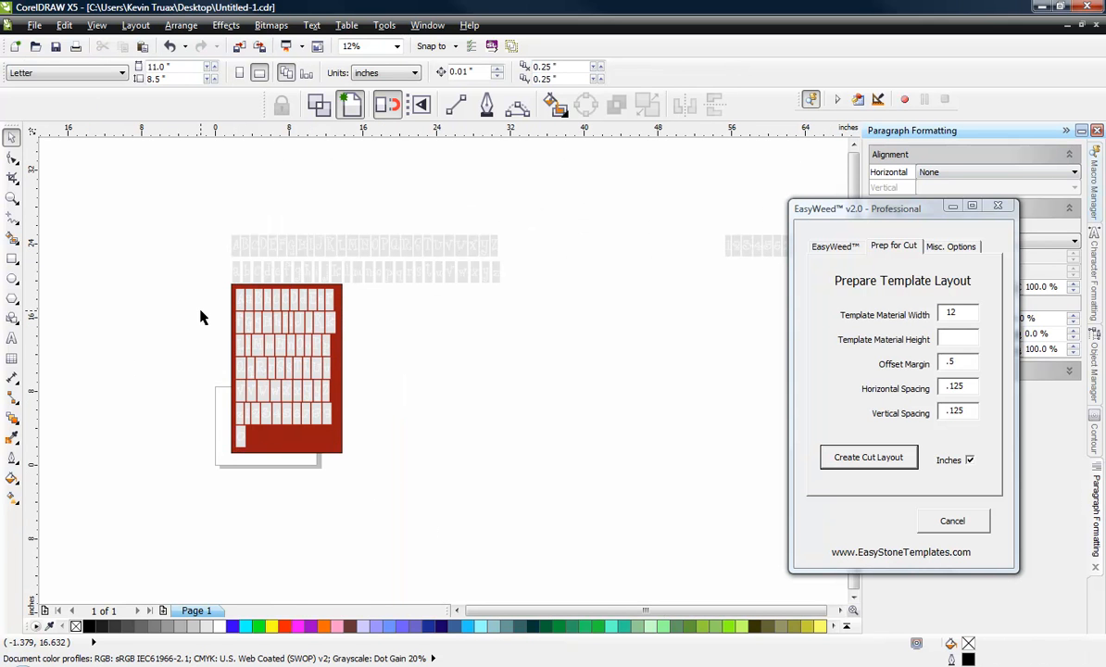
{"action": "scroll", "coordinate": [235, 264], "scroll_direction": "up", "scroll_amount": 2}
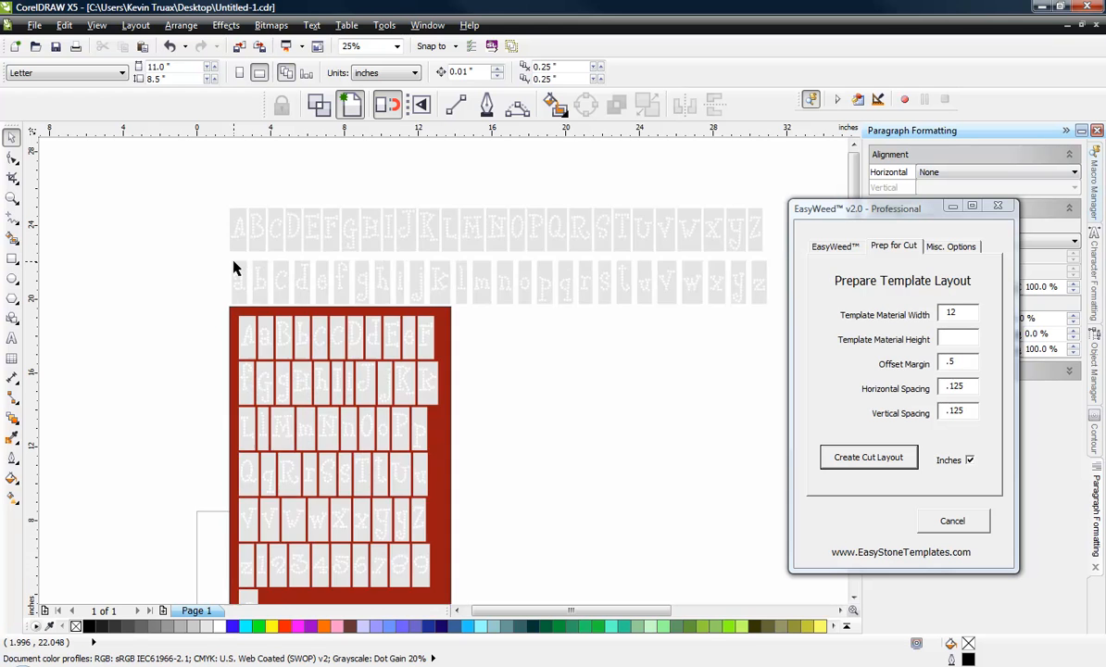
Step: Revert the drawing to its last saved version, discarding the current template layout
{"action": "scroll", "coordinate": [235, 266], "scroll_direction": "down", "scroll_amount": 2}
{"action": "scroll", "coordinate": [223, 305], "scroll_direction": "up", "scroll_amount": 2}
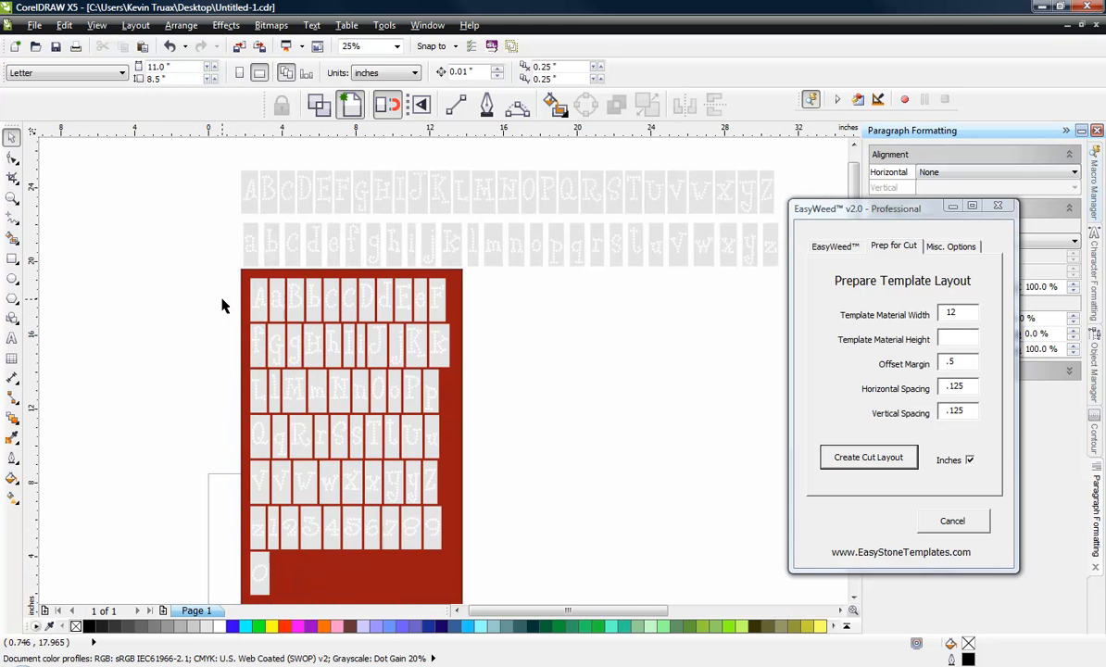
{"action": "scroll", "coordinate": [223, 306], "scroll_direction": "down", "scroll_amount": 2}
{"action": "left_click_drag", "start_coordinate": [216, 466], "coordinate": [354, 290]}
{"action": "left_click", "coordinate": [340, 248]}
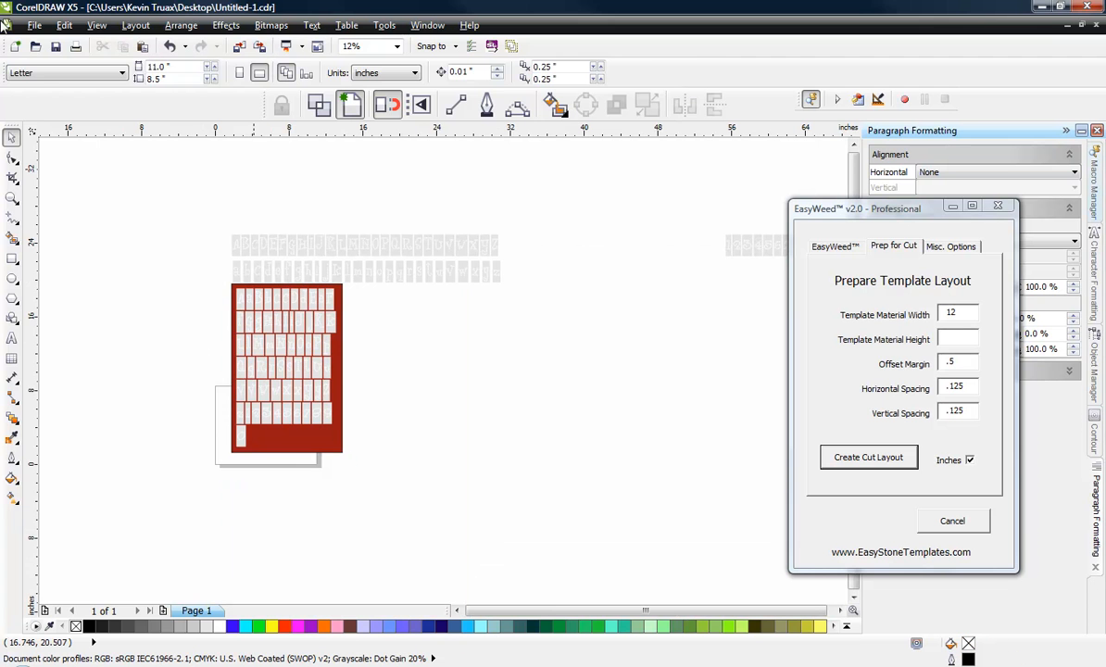
{"action": "left_click", "coordinate": [33, 27]}
{"action": "left_click", "coordinate": [60, 178]}
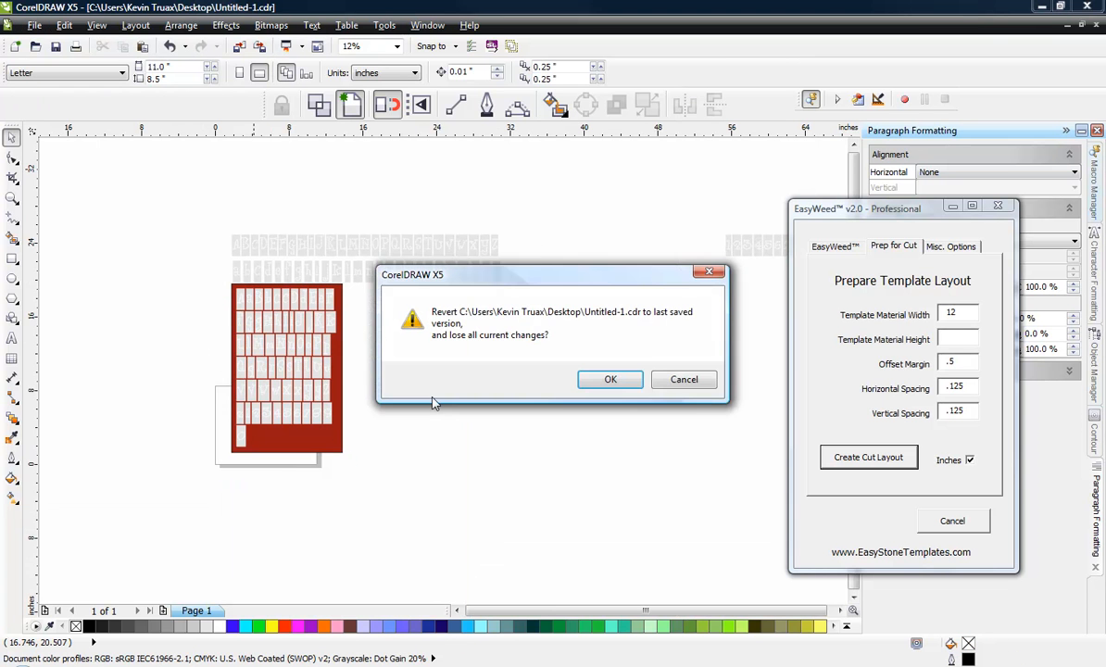
{"action": "left_click", "coordinate": [610, 380]}
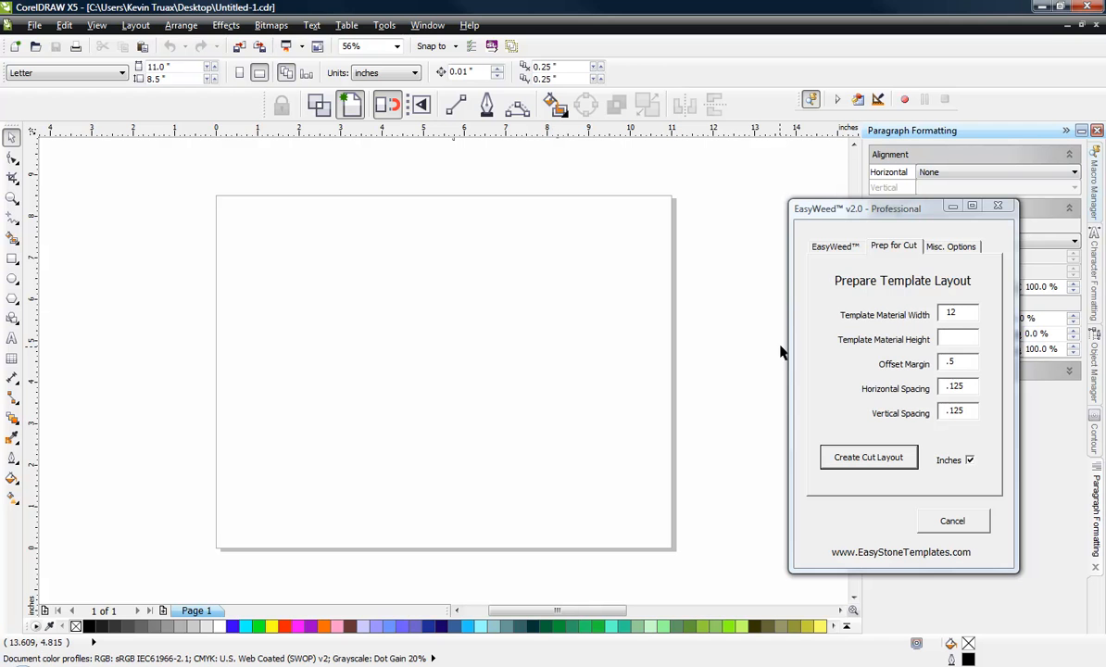
Step: Set the EasyWeed weed box color to pink #FF8CF4 and the template material color to white #FFFFFF
{"action": "left_click", "coordinate": [958, 249]}
{"action": "left_click", "coordinate": [913, 460]}
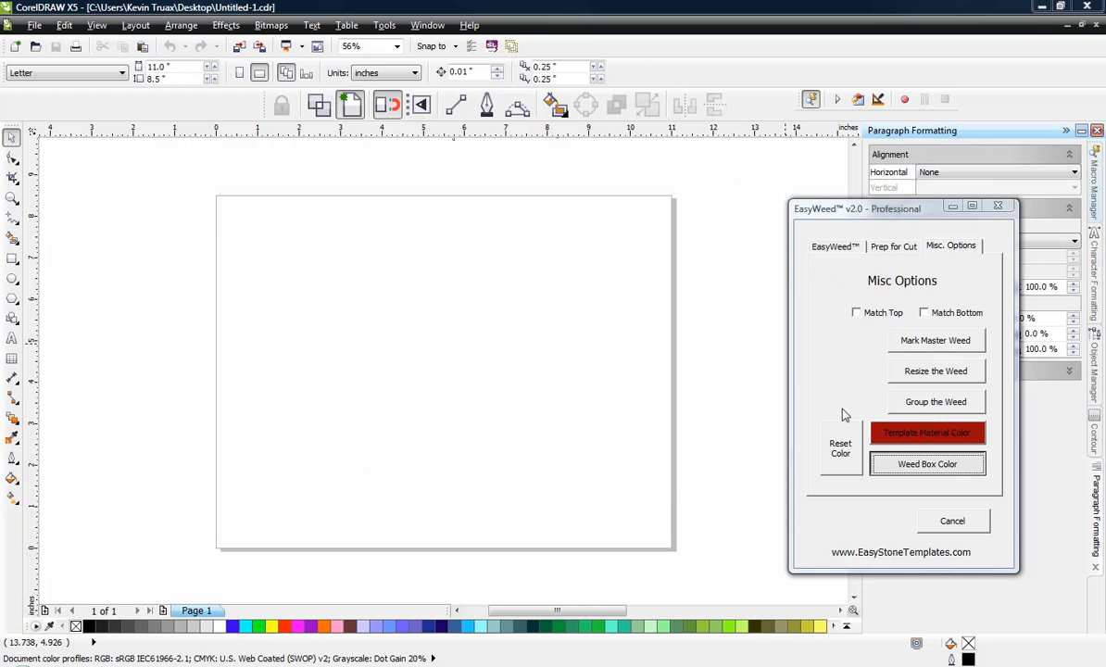
{"action": "left_click", "coordinate": [483, 310]}
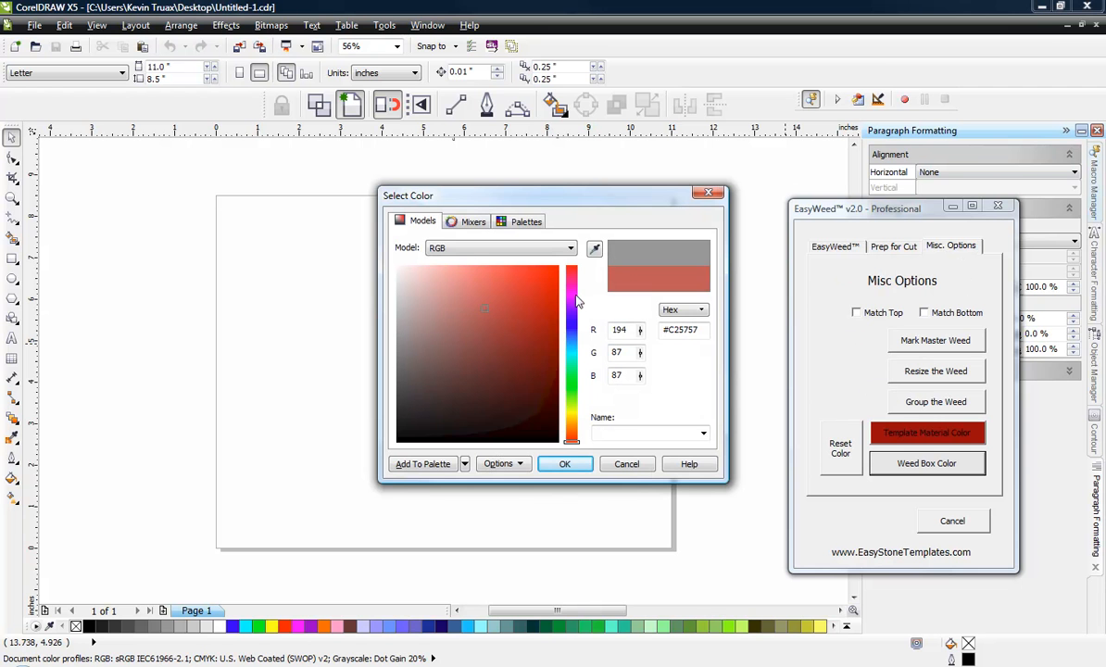
{"action": "left_click", "coordinate": [575, 293]}
{"action": "mouse_move", "coordinate": [469, 269]}
{"action": "left_mouse_down"}
{"action": "mouse_move", "coordinate": [459, 258]}
{"action": "mouse_move", "coordinate": [470, 258]}
{"action": "left_mouse_up"}
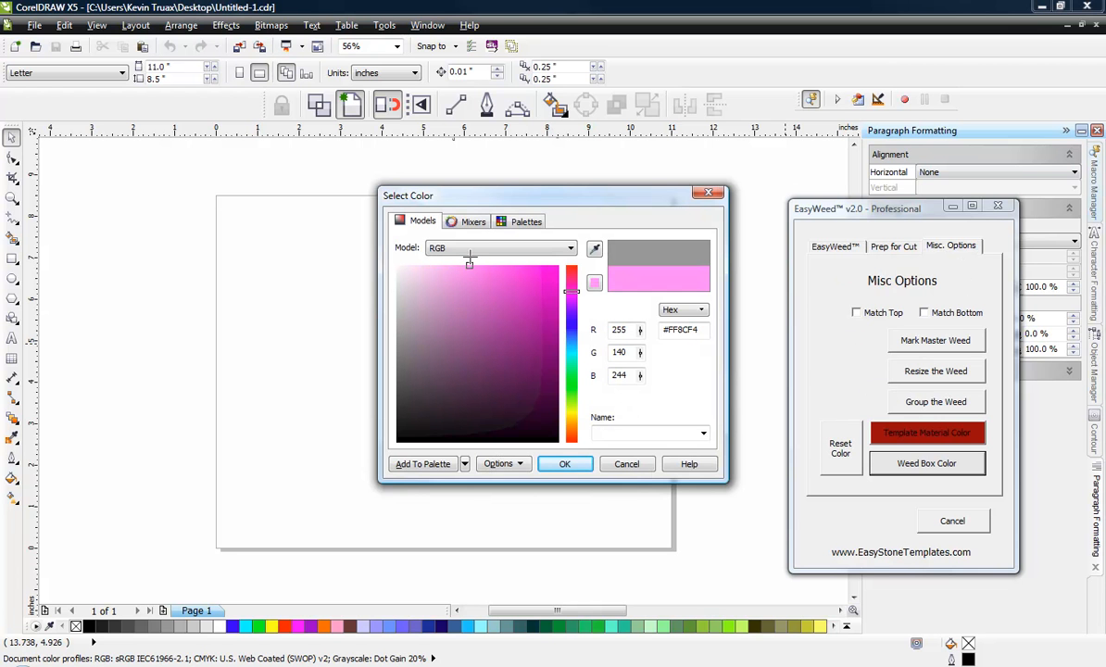
{"action": "left_click", "coordinate": [567, 464]}
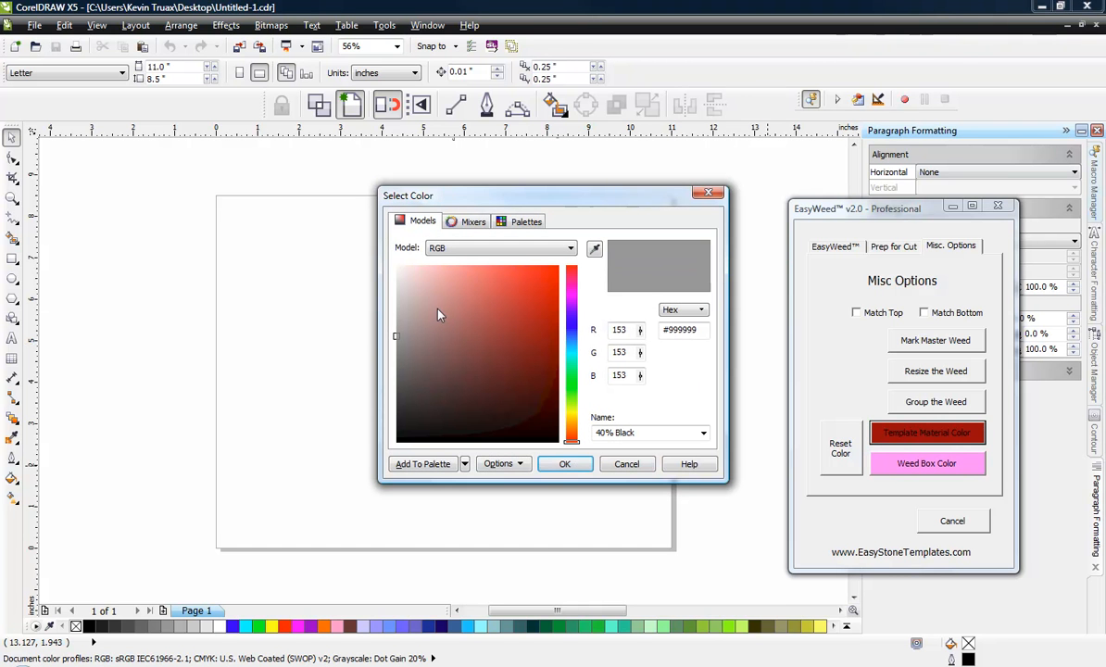
{"action": "left_click", "coordinate": [593, 249]}
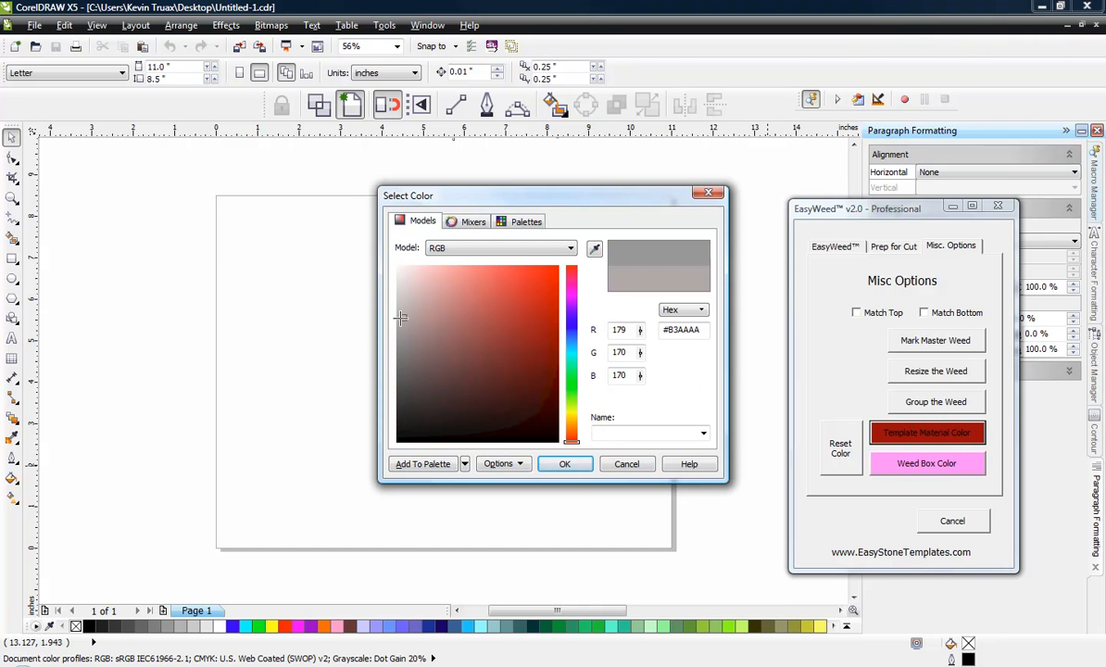
{"action": "left_click", "coordinate": [563, 465]}
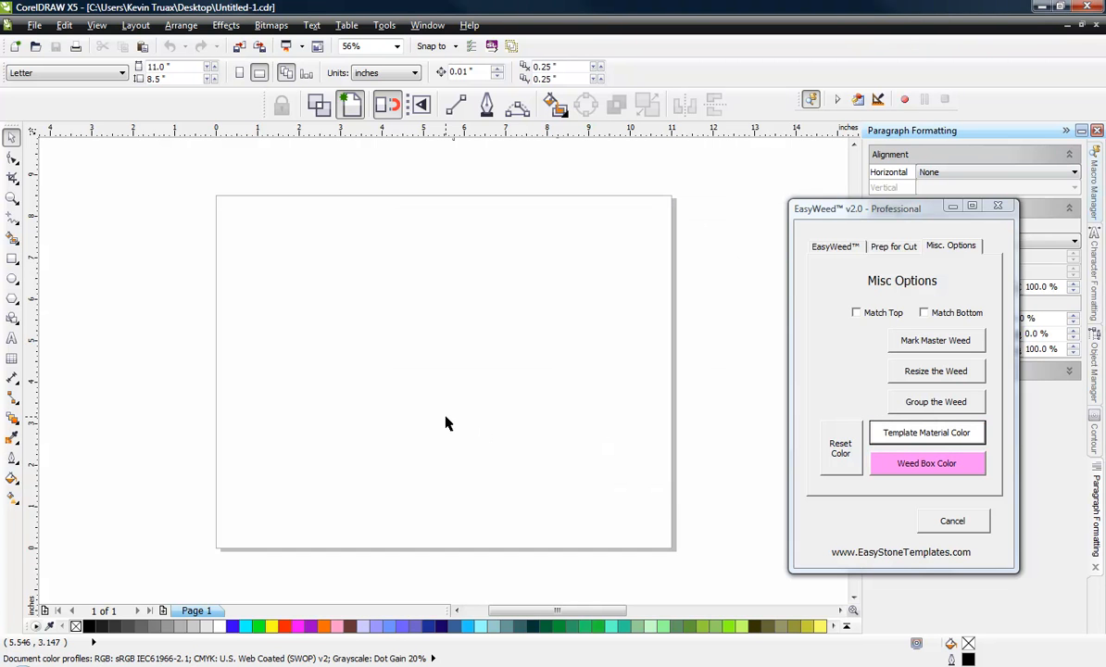
Step: Select the ES-Curlz alphabet text above the page and process it as a font with EasyWeed
{"action": "scroll", "coordinate": [378, 410], "scroll_direction": "down", "scroll_amount": 4}
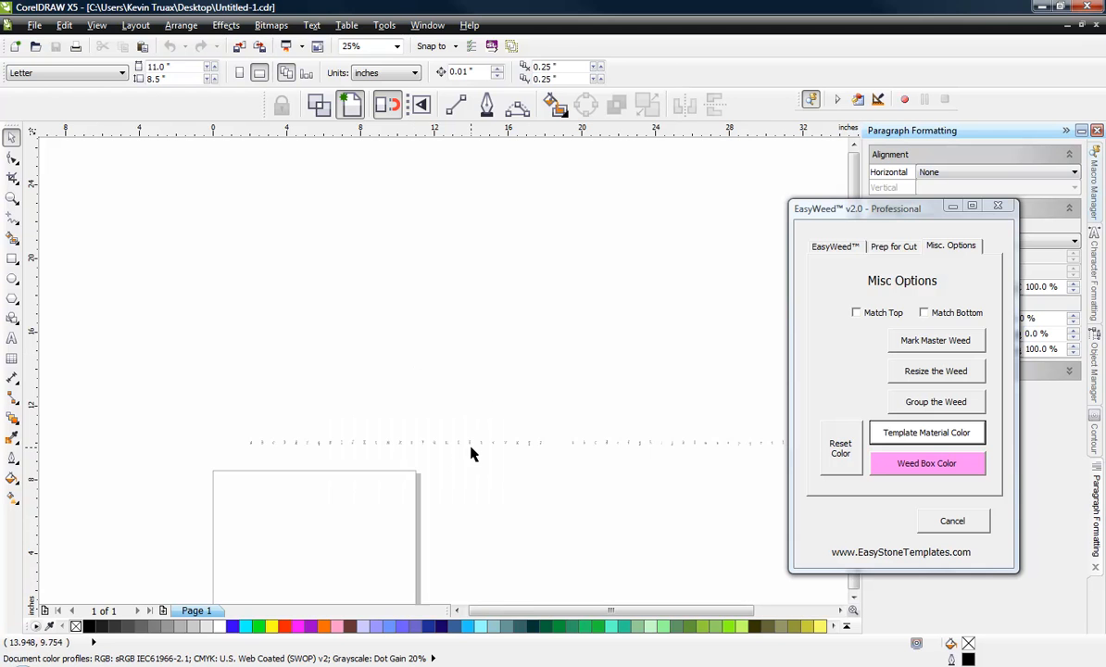
{"action": "scroll", "coordinate": [470, 444], "scroll_direction": "up", "scroll_amount": 1}
{"action": "left_click", "coordinate": [519, 441]}
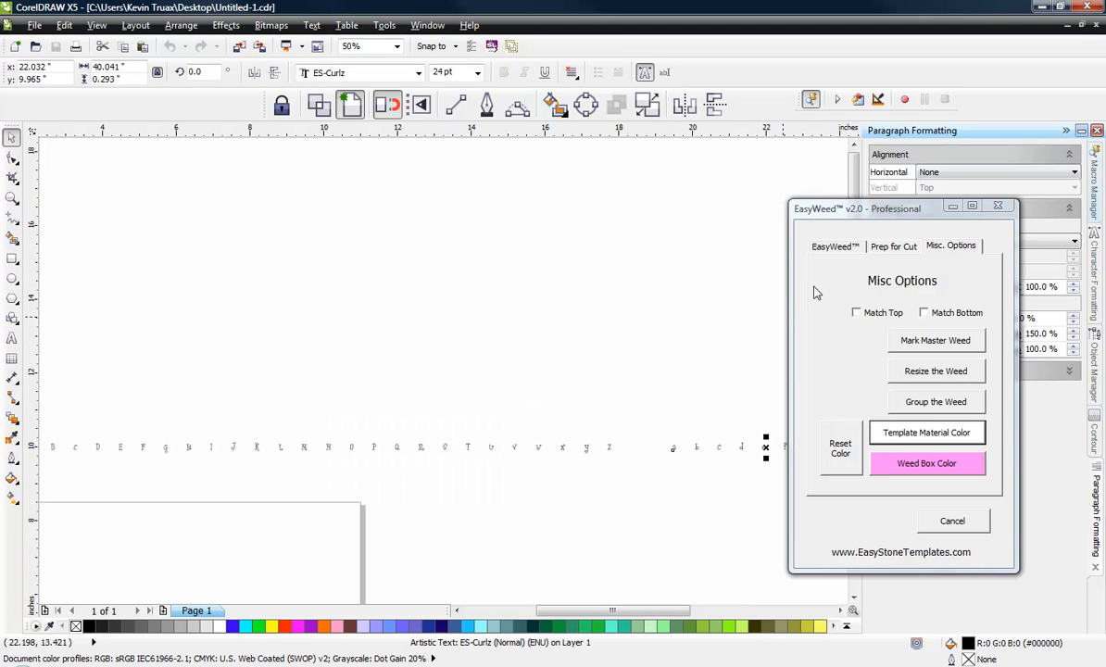
{"action": "left_click", "coordinate": [831, 247]}
{"action": "left_click", "coordinate": [916, 285]}
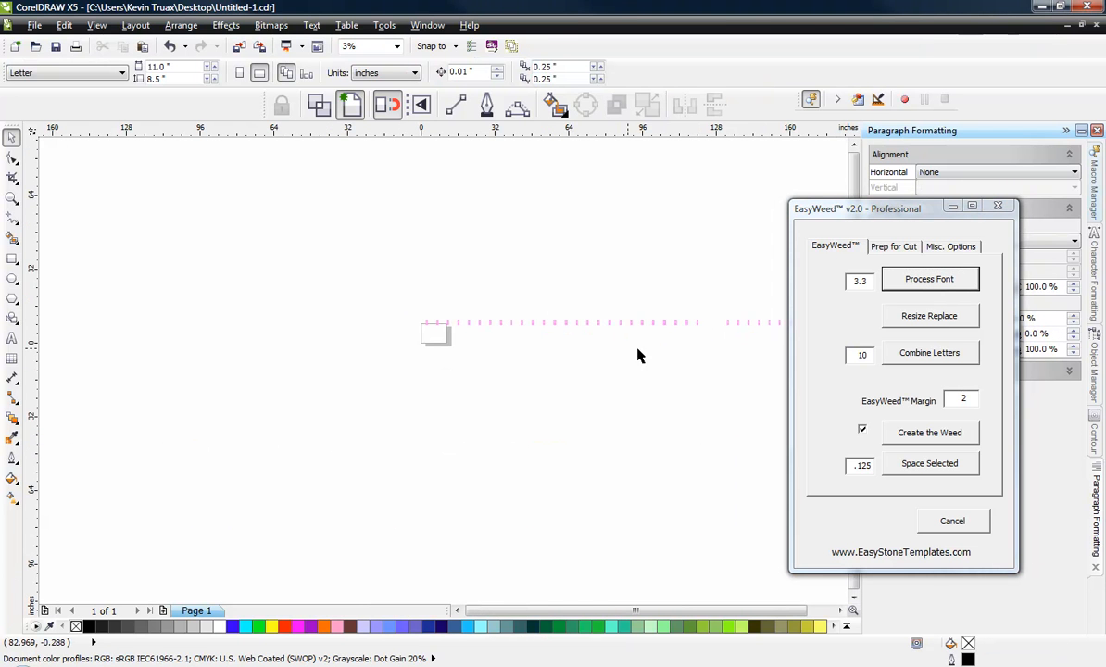
Step: Select the 26 lowercase letters and move them beneath the uppercase row, lining up the lowercase a with the uppercase A
{"action": "scroll", "coordinate": [648, 333], "scroll_direction": "up", "scroll_amount": 1}
{"action": "scroll", "coordinate": [445, 281], "scroll_direction": "down", "scroll_amount": 1}
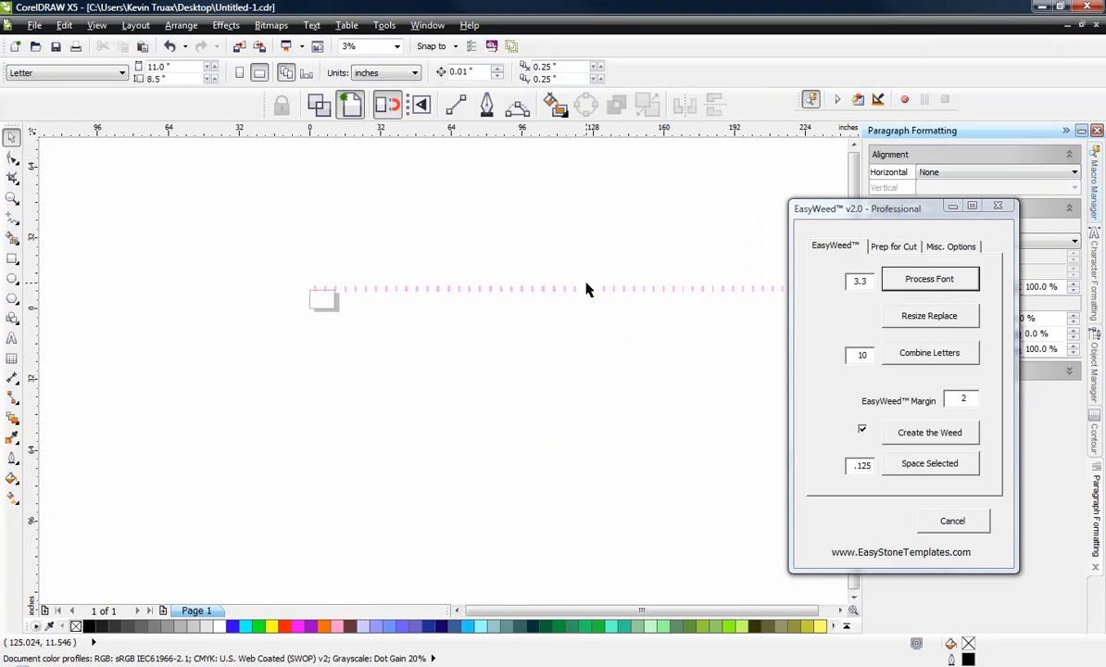
{"action": "scroll", "coordinate": [586, 289], "scroll_direction": "up", "scroll_amount": 2}
{"action": "scroll", "coordinate": [461, 283], "scroll_direction": "down", "scroll_amount": 2}
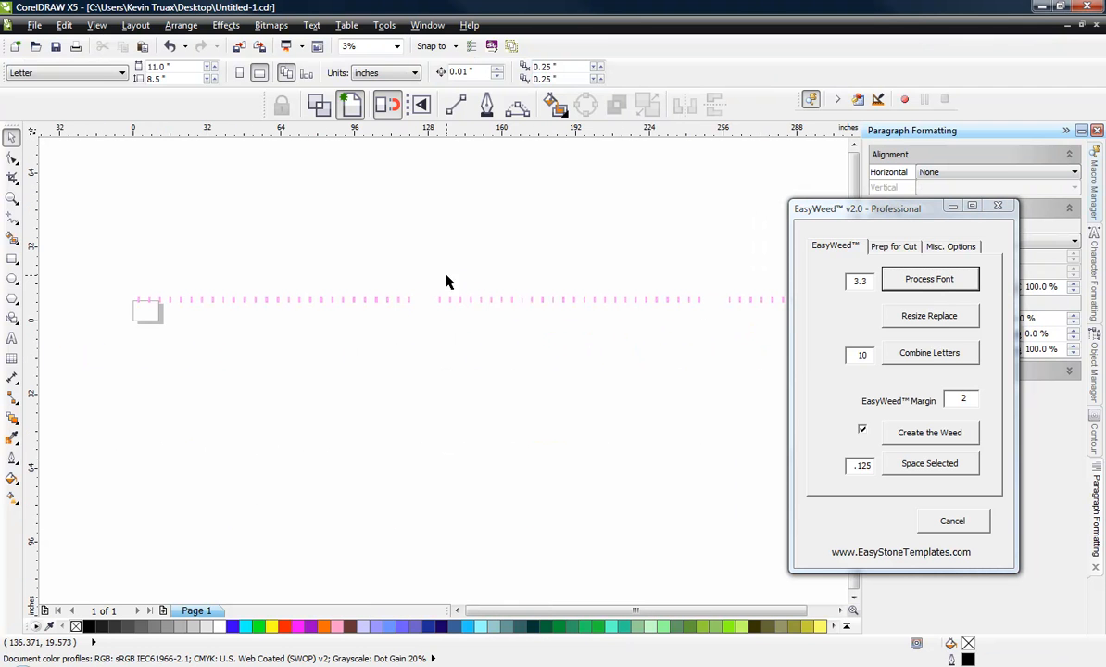
{"action": "left_click_drag", "start_coordinate": [431, 266], "coordinate": [711, 346]}
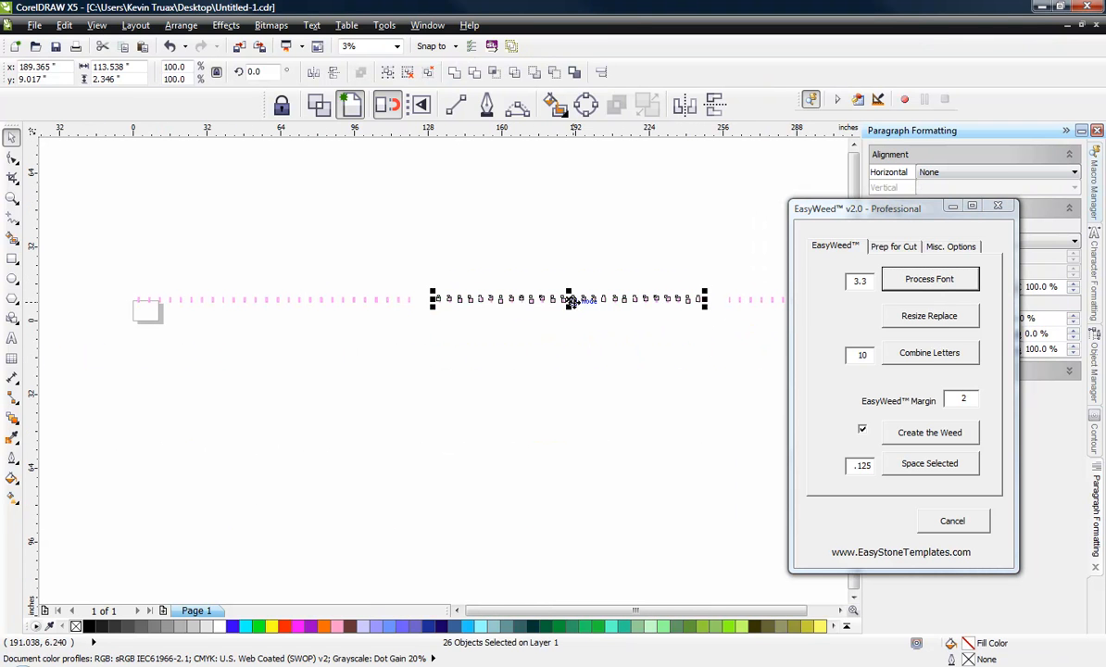
{"action": "left_click_drag", "start_coordinate": [571, 301], "coordinate": [202, 227]}
{"action": "scroll", "coordinate": [137, 319], "scroll_direction": "up", "scroll_amount": 2}
{"action": "scroll", "coordinate": [132, 284], "scroll_direction": "up", "scroll_amount": 1}
{"action": "scroll", "coordinate": [171, 252], "scroll_direction": "up", "scroll_amount": 2}
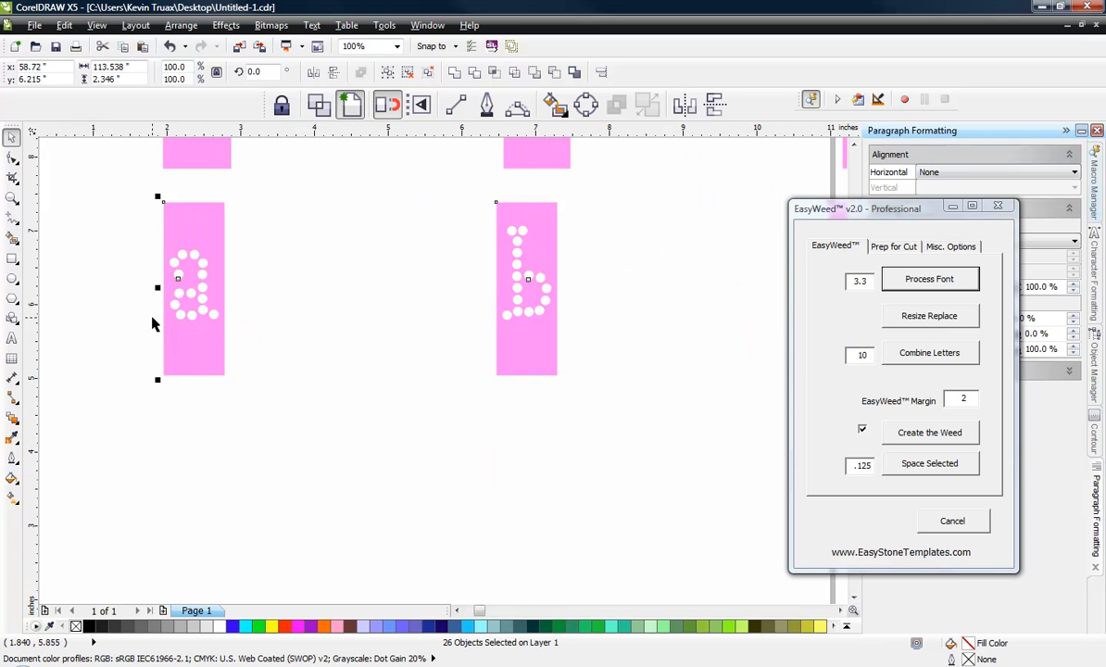
{"action": "scroll", "coordinate": [118, 395], "scroll_direction": "down", "scroll_amount": 4}
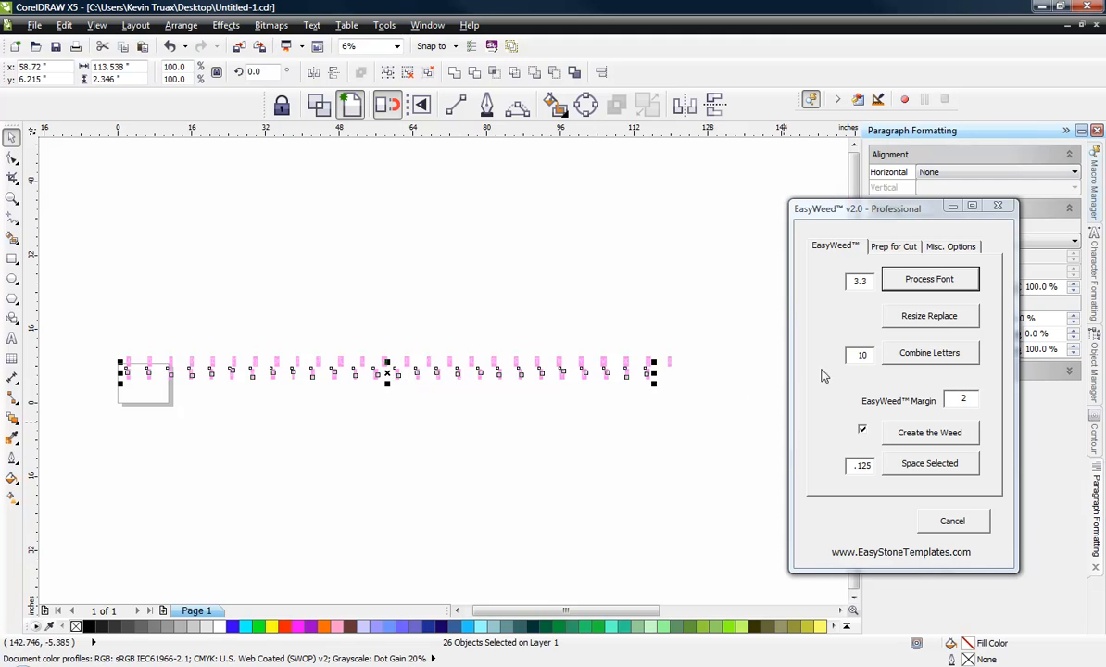
Step: Move the lowercase z directly beneath the uppercase Z at the end of the row, and deselect it
{"action": "scroll", "coordinate": [637, 368], "scroll_direction": "up", "scroll_amount": 2}
{"action": "left_click", "coordinate": [531, 388]}
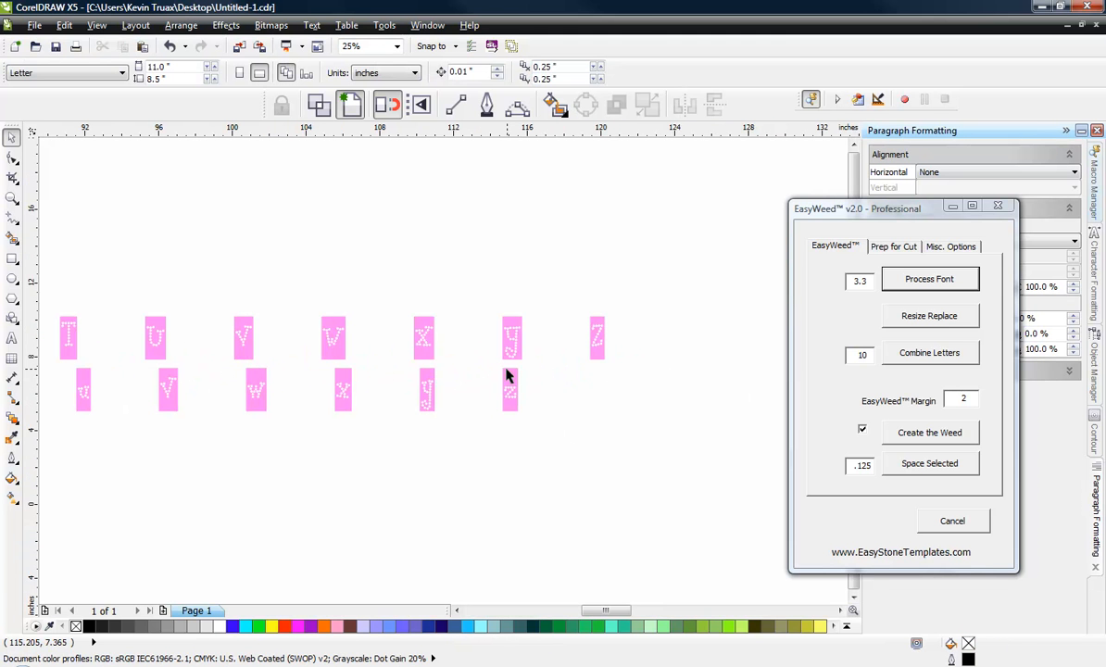
{"action": "left_click_drag", "start_coordinate": [507, 379], "coordinate": [599, 370]}
{"action": "scroll", "coordinate": [598, 370], "scroll_direction": "down", "scroll_amount": 2}
{"action": "left_click", "coordinate": [561, 417]}
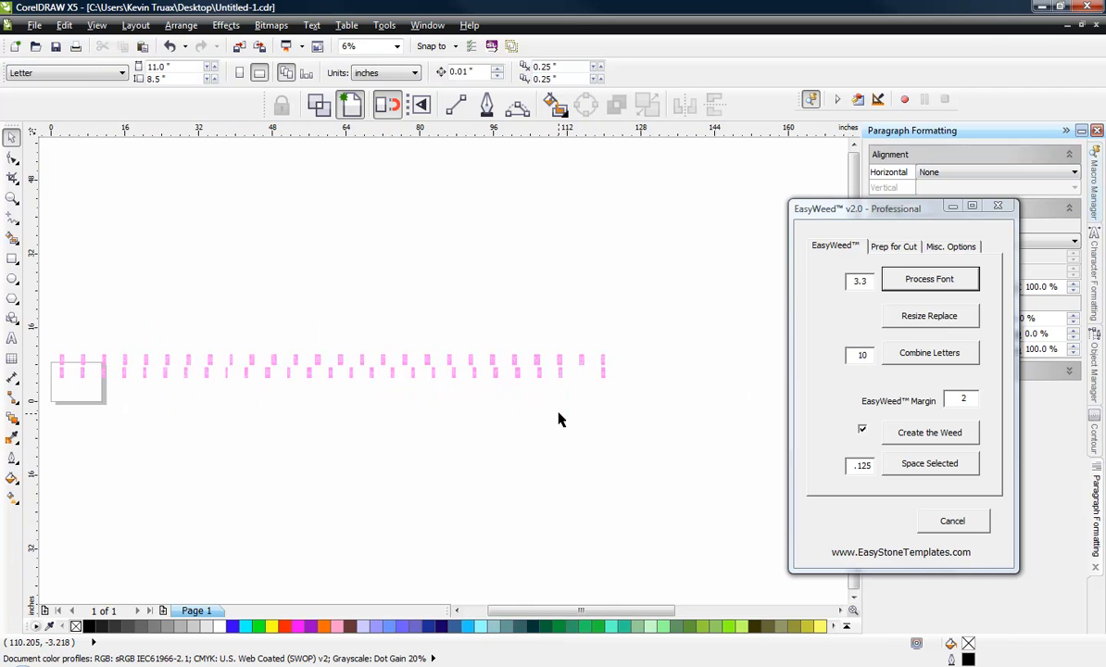
Step: Distribute the lowercase letters evenly along their row beneath the uppercase letters, and deselect them
{"action": "scroll", "coordinate": [435, 417], "scroll_direction": "up", "scroll_amount": 1}
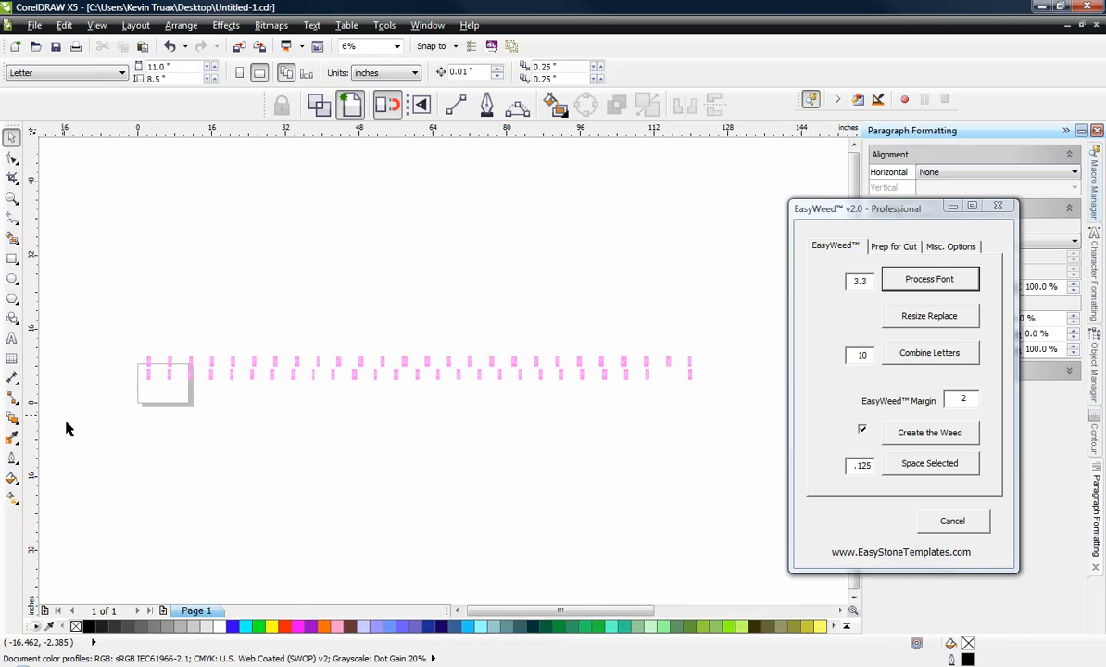
{"action": "left_click_drag", "start_coordinate": [118, 441], "coordinate": [708, 372]}
{"action": "key", "text": "shift+p"}
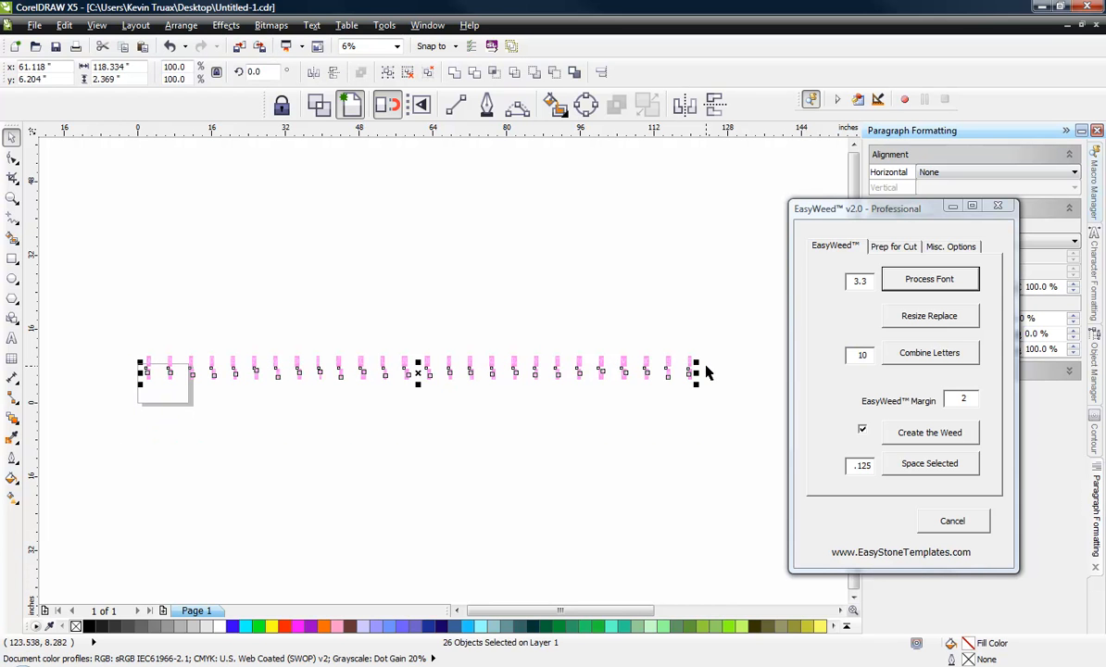
{"action": "left_click", "coordinate": [166, 327]}
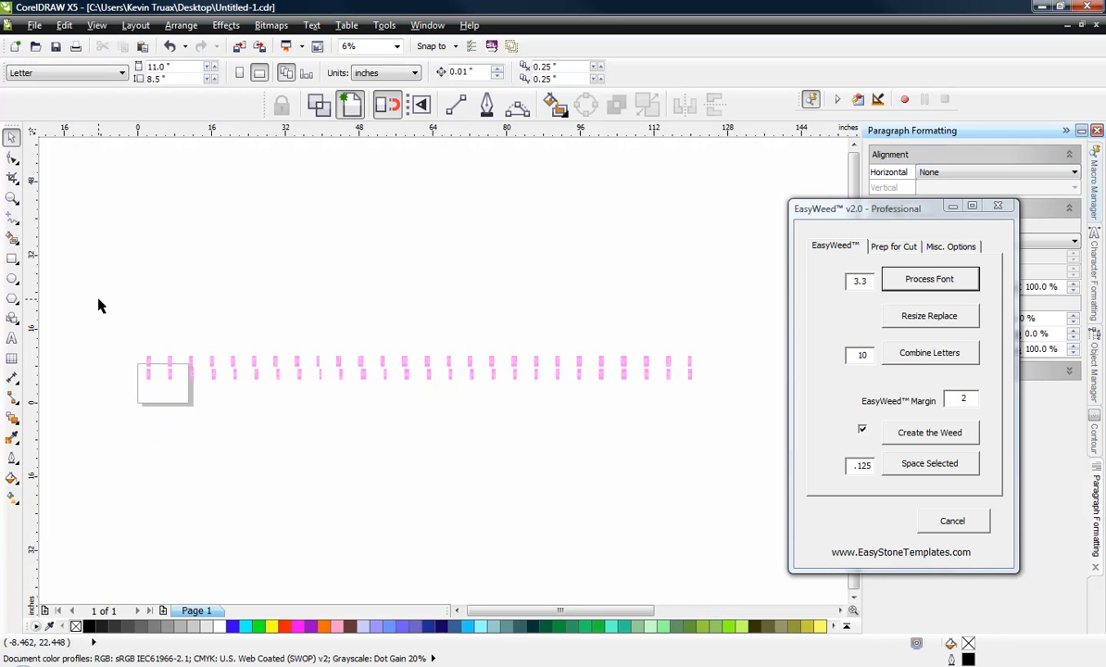
Step: Create a cut layout from all the letters and numbers with template material width 14 and the height left blank
{"action": "left_click_drag", "start_coordinate": [99, 299], "coordinate": [723, 398]}
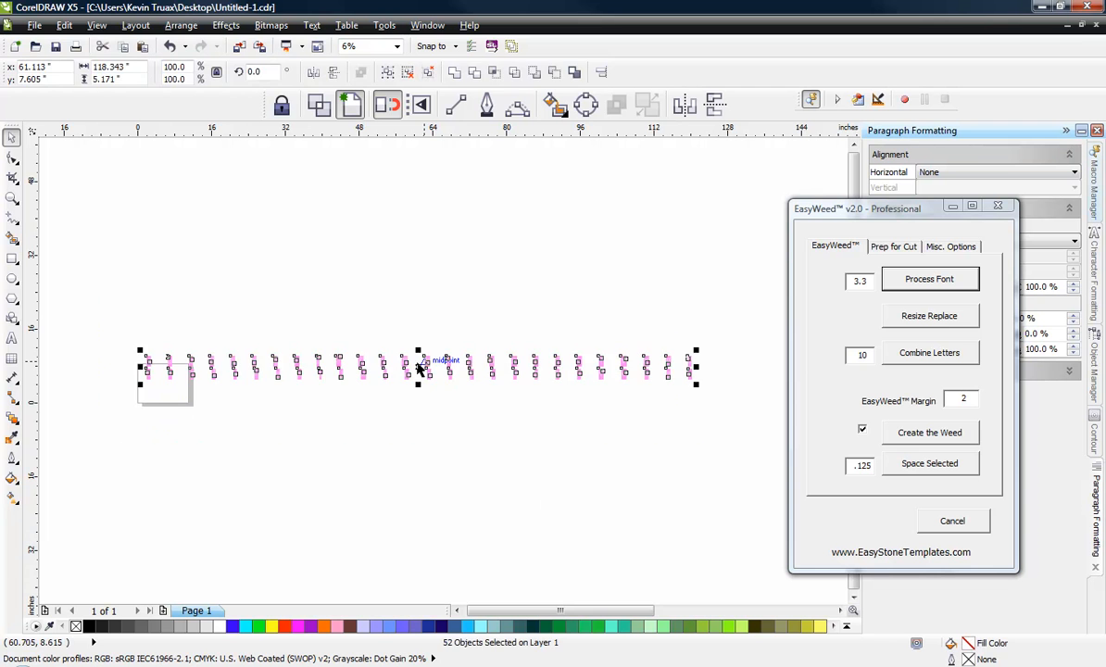
{"action": "left_click", "coordinate": [401, 421]}
{"action": "key", "text": "ctrl+a"}
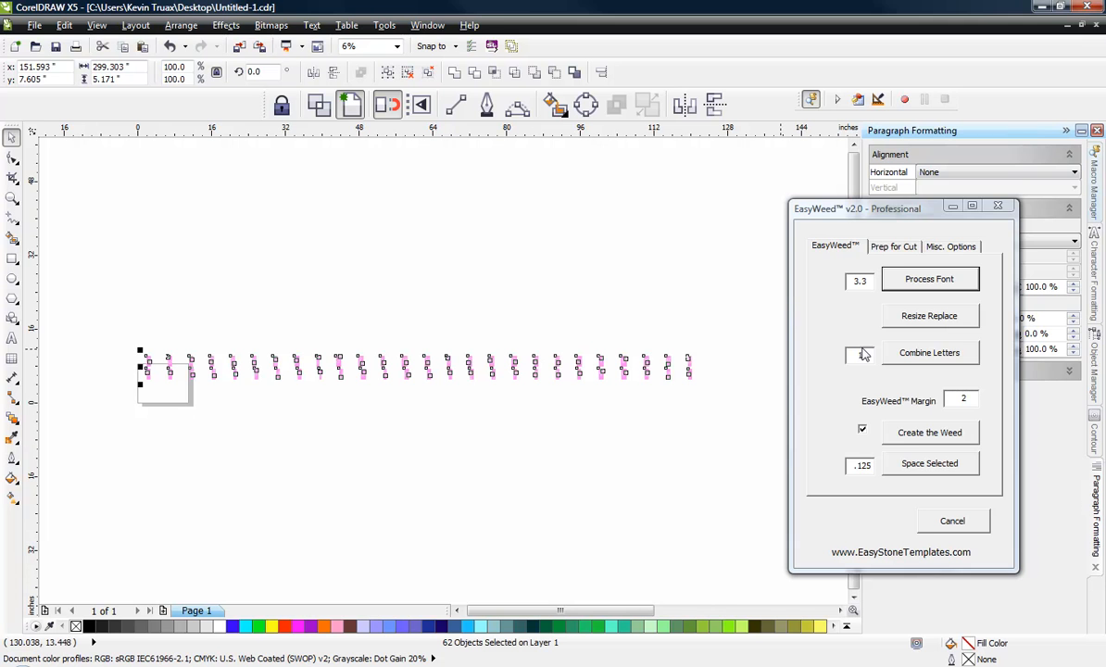
{"action": "left_click", "coordinate": [893, 248]}
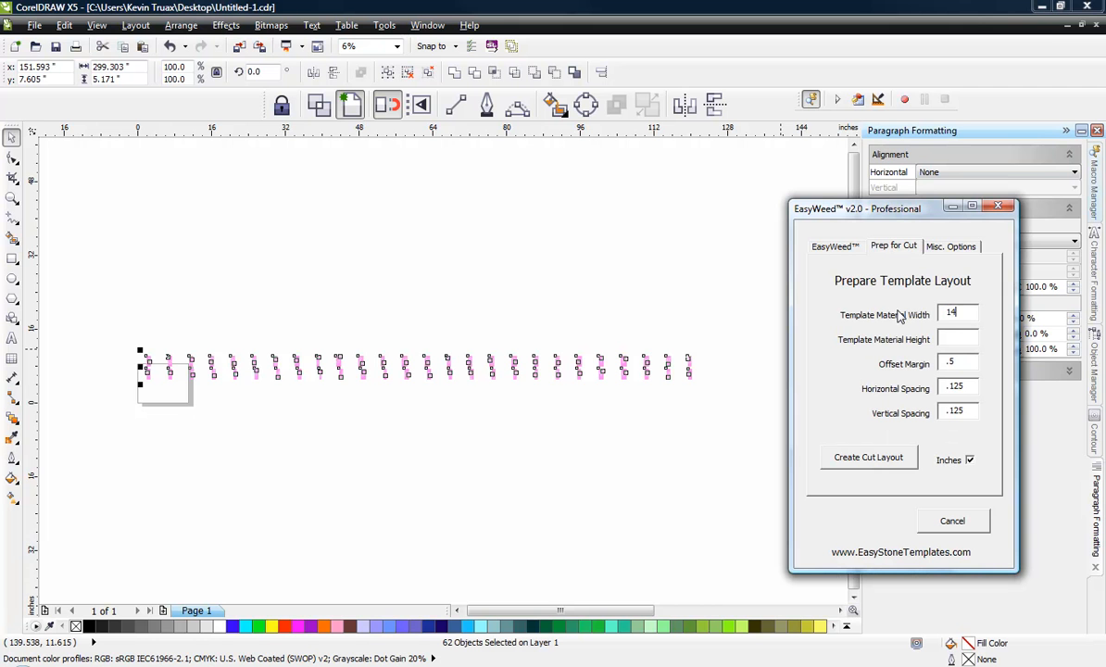
{"action": "left_click", "coordinate": [876, 460]}
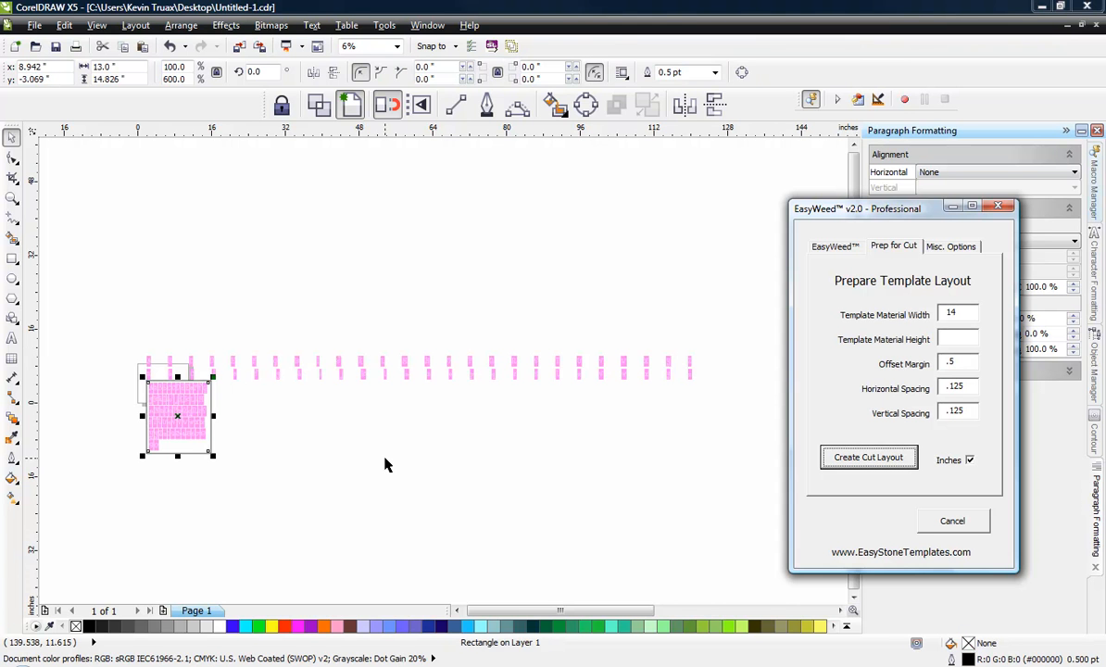
{"action": "left_click", "coordinate": [387, 465]}
Step: Move the lowercase g from the sheet's second row to beside the uppercase G in the first row, and align their tops
{"action": "scroll", "coordinate": [131, 387], "scroll_direction": "up", "scroll_amount": 3}
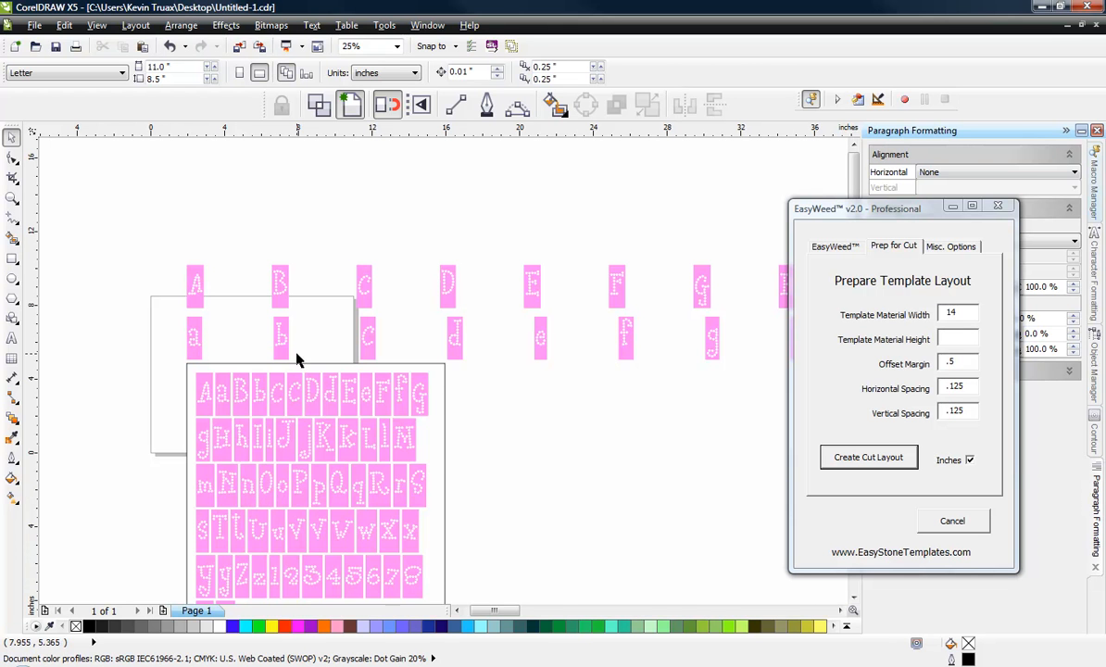
{"action": "scroll", "coordinate": [301, 427], "scroll_direction": "down", "scroll_amount": 2}
{"action": "scroll", "coordinate": [296, 417], "scroll_direction": "up", "scroll_amount": 1}
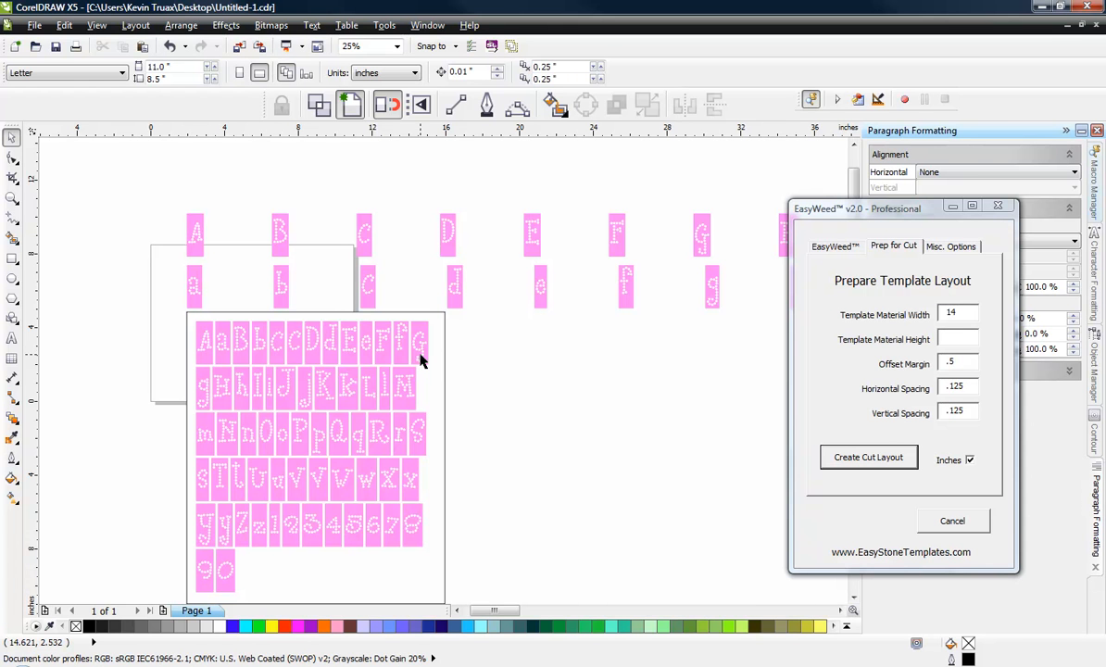
{"action": "left_click", "coordinate": [199, 380]}
{"action": "scroll", "coordinate": [199, 379], "scroll_direction": "up", "scroll_amount": 1}
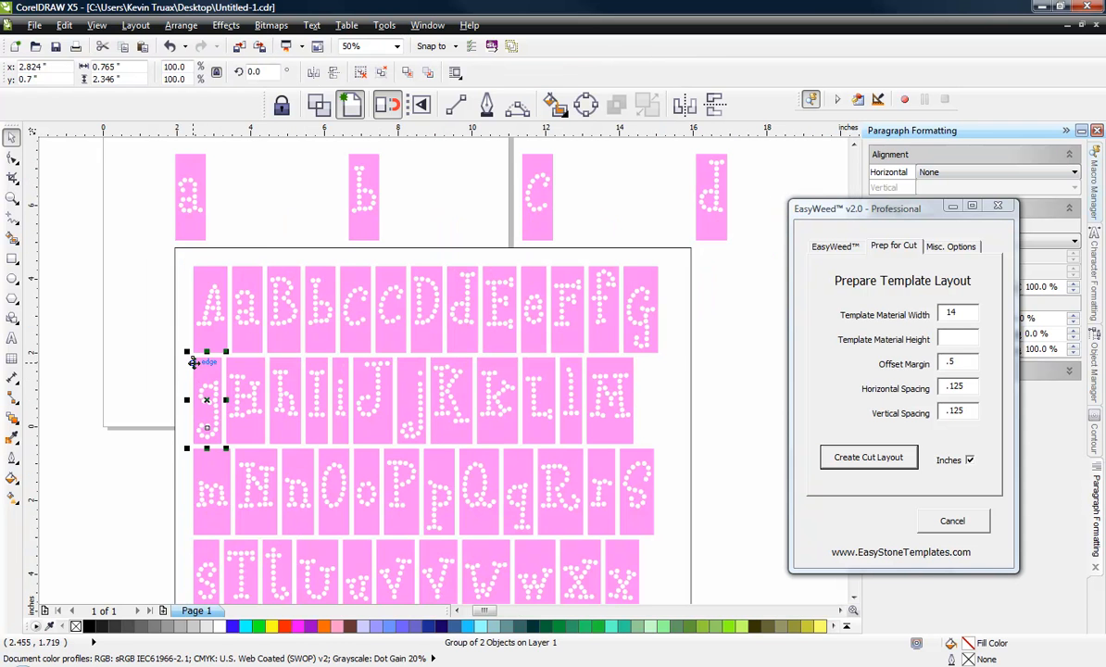
{"action": "left_click_drag", "start_coordinate": [193, 355], "coordinate": [667, 280]}
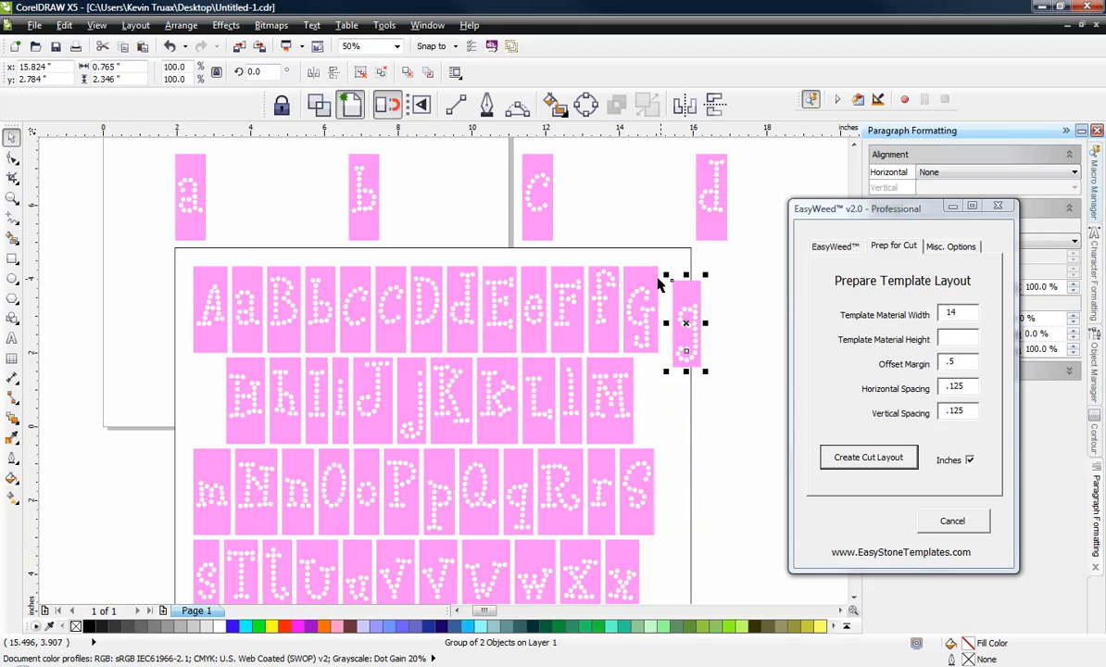
{"action": "left_click", "coordinate": [646, 276], "text": "shift"}
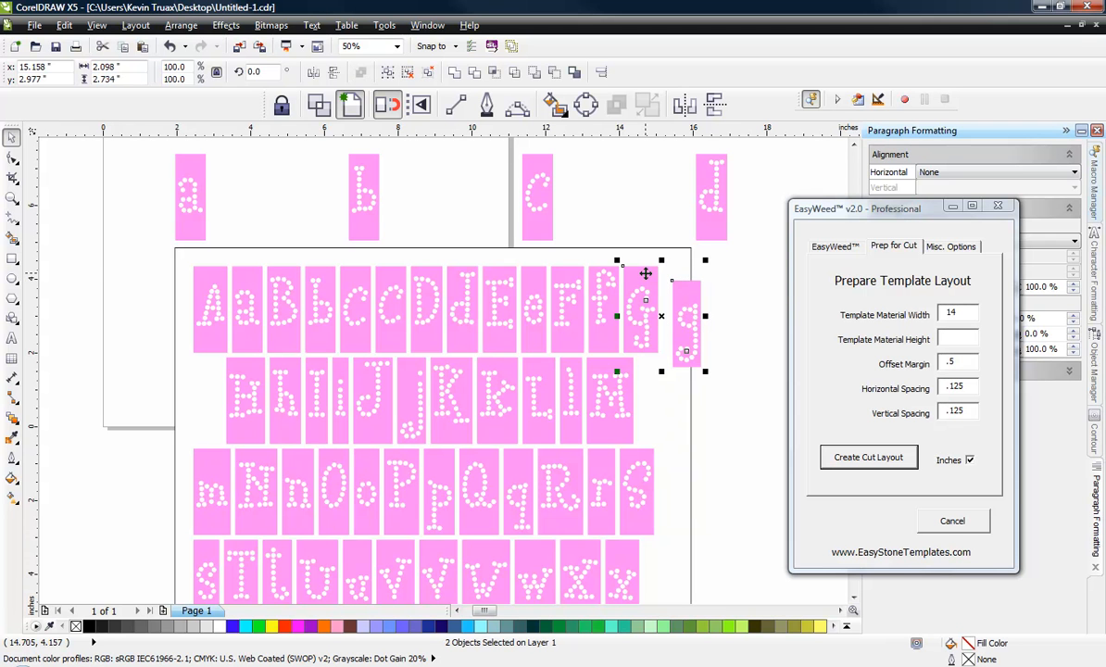
{"action": "left_click", "coordinate": [702, 301]}
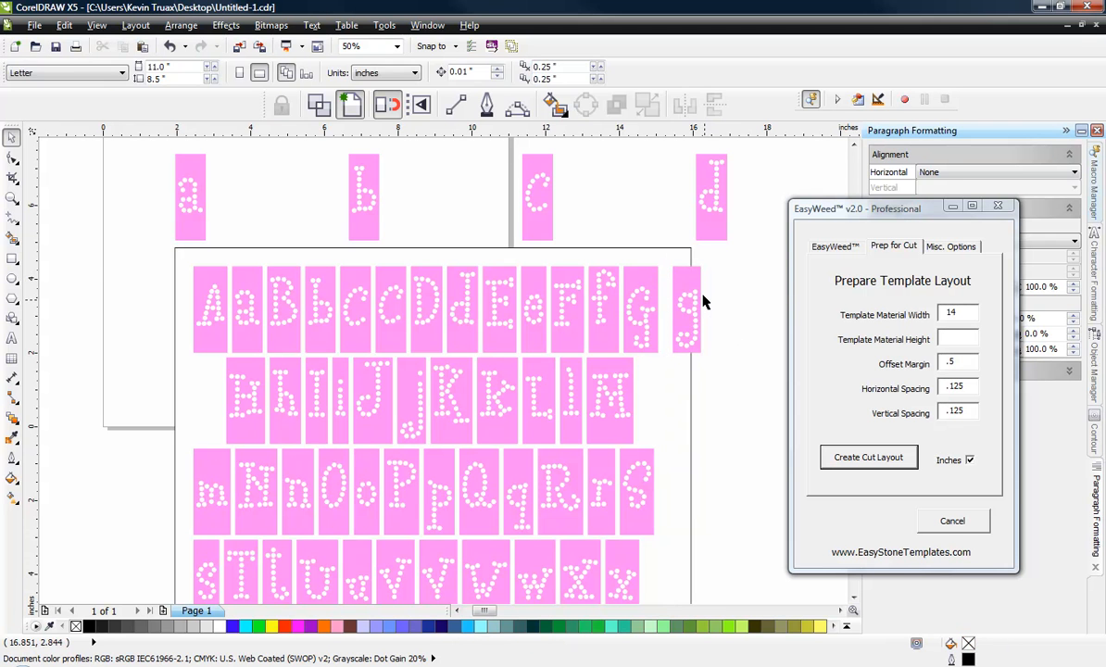
Step: Space the uppercase G and lowercase g .125 apart at the end of the first row
{"action": "left_click", "coordinate": [675, 283]}
{"action": "left_click", "coordinate": [645, 280], "text": "shift"}
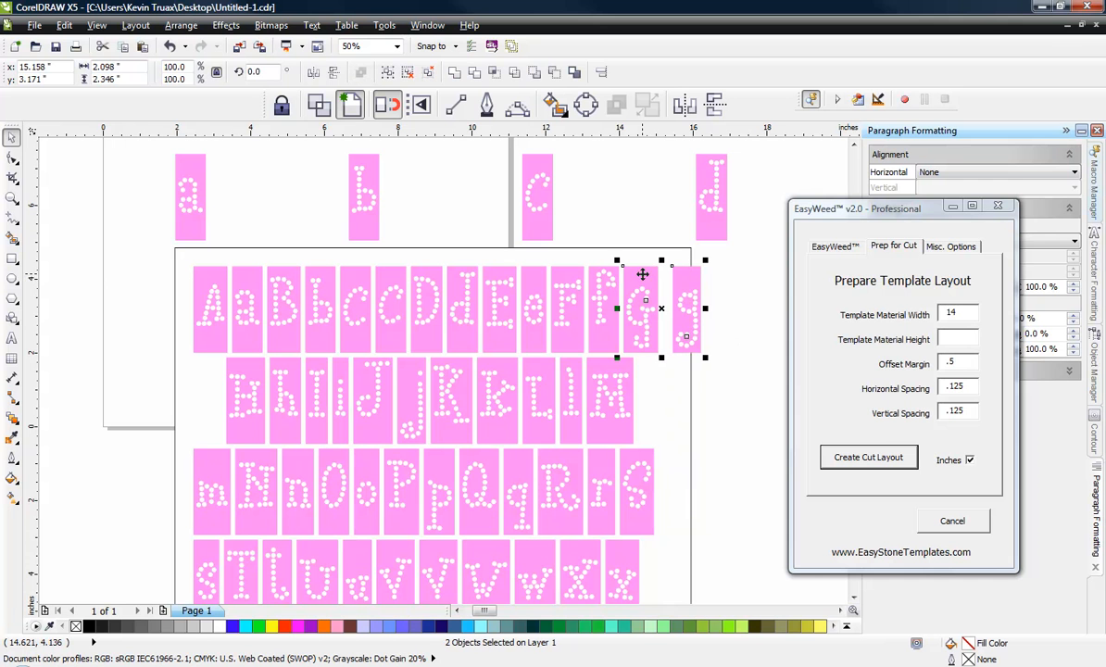
{"action": "left_click", "coordinate": [822, 248]}
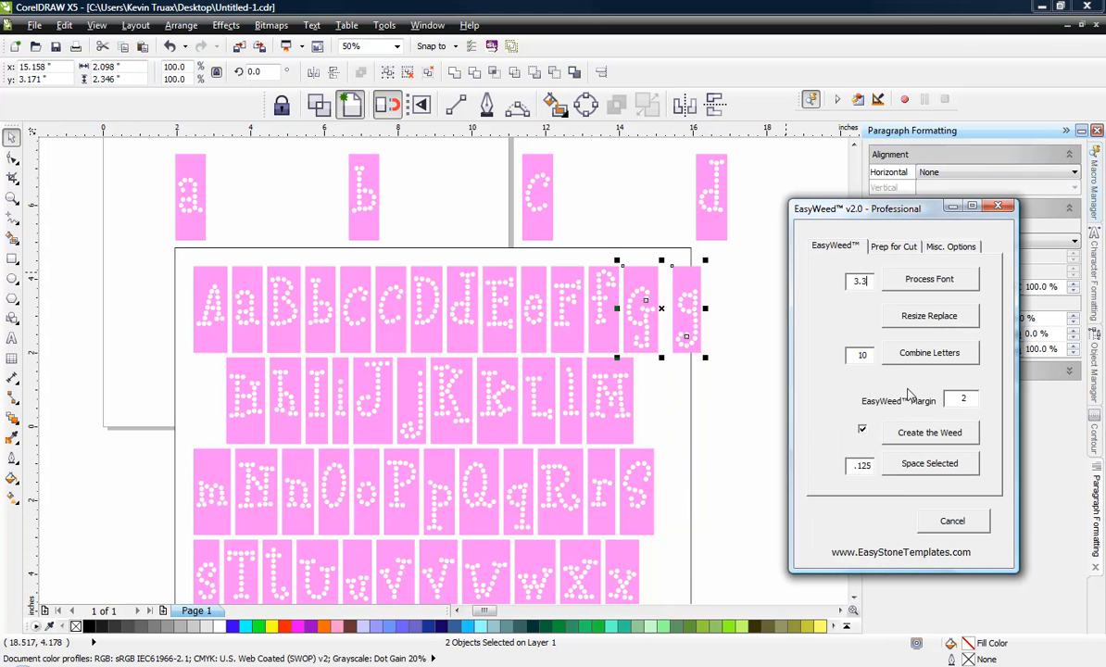
{"action": "left_click", "coordinate": [937, 470]}
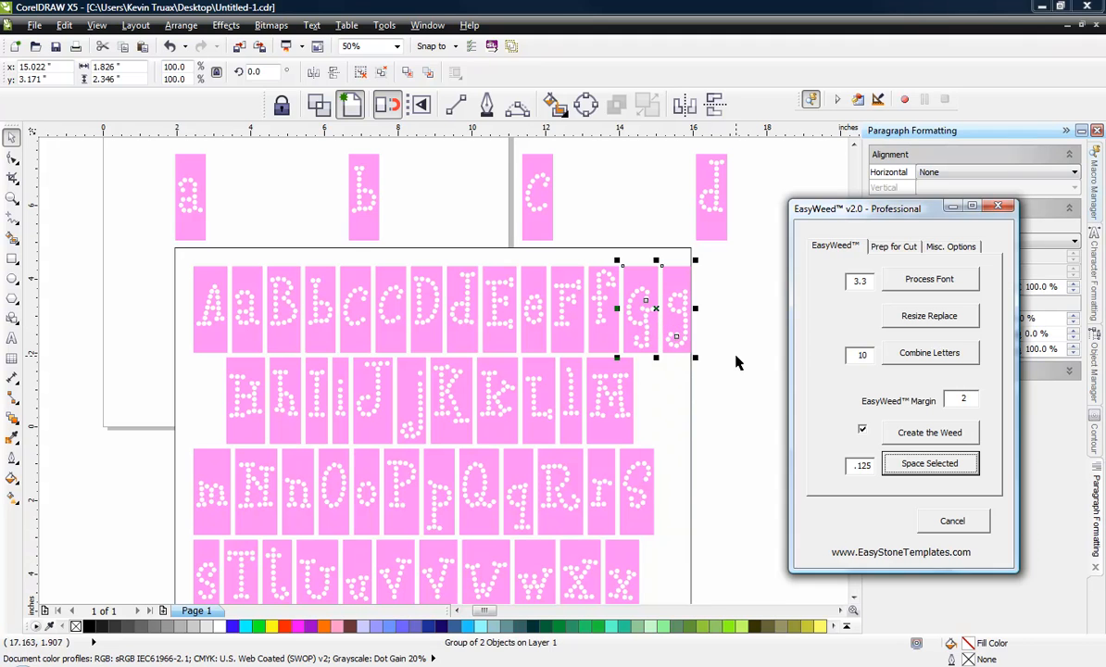
Step: Move m, N and n to the end of the second row beside M, align their tops, and space them .125 apart
{"action": "left_click", "coordinate": [224, 472]}
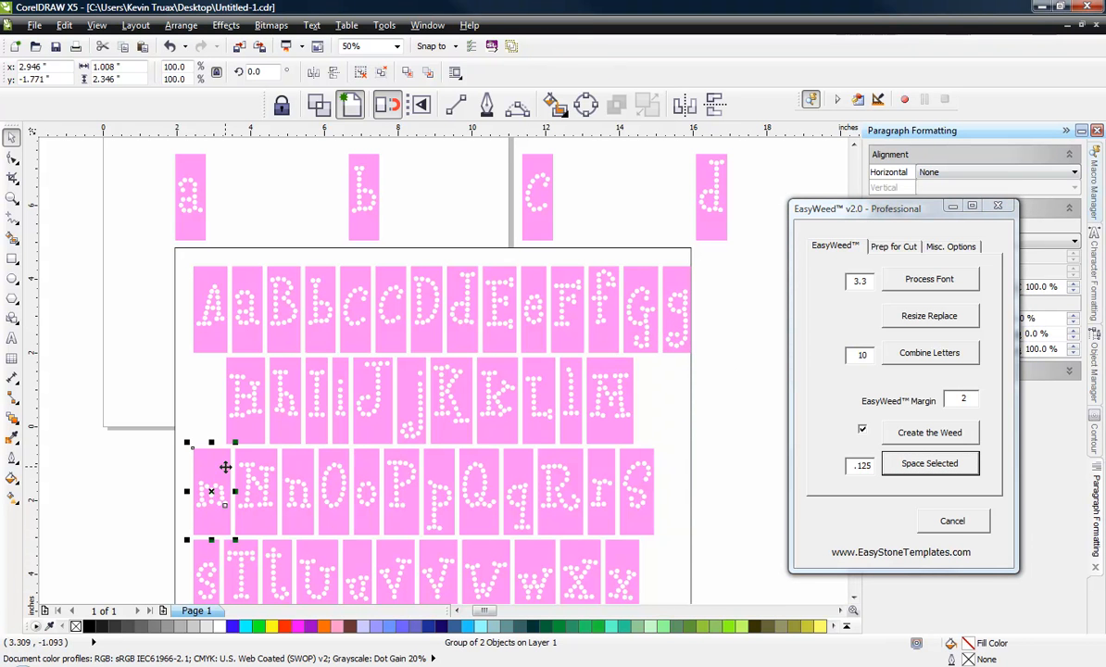
{"action": "left_click", "coordinate": [259, 458], "text": "shift"}
{"action": "left_click", "coordinate": [289, 461], "text": "shift"}
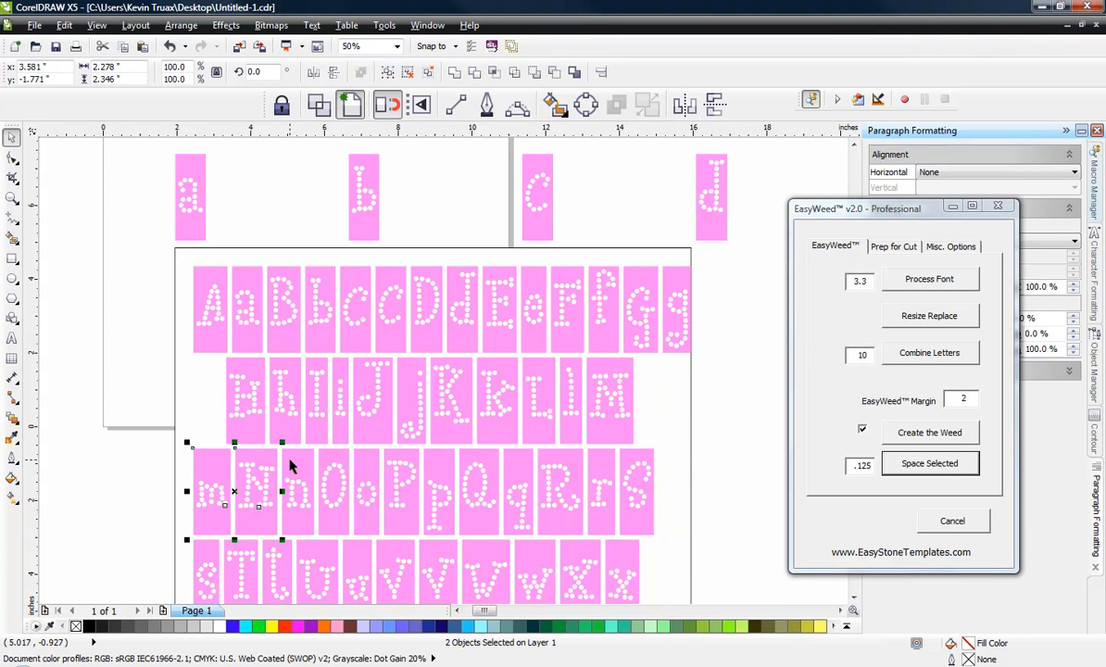
{"action": "left_click_drag", "start_coordinate": [198, 457], "coordinate": [646, 370]}
{"action": "left_click", "coordinate": [618, 368], "text": "shift"}
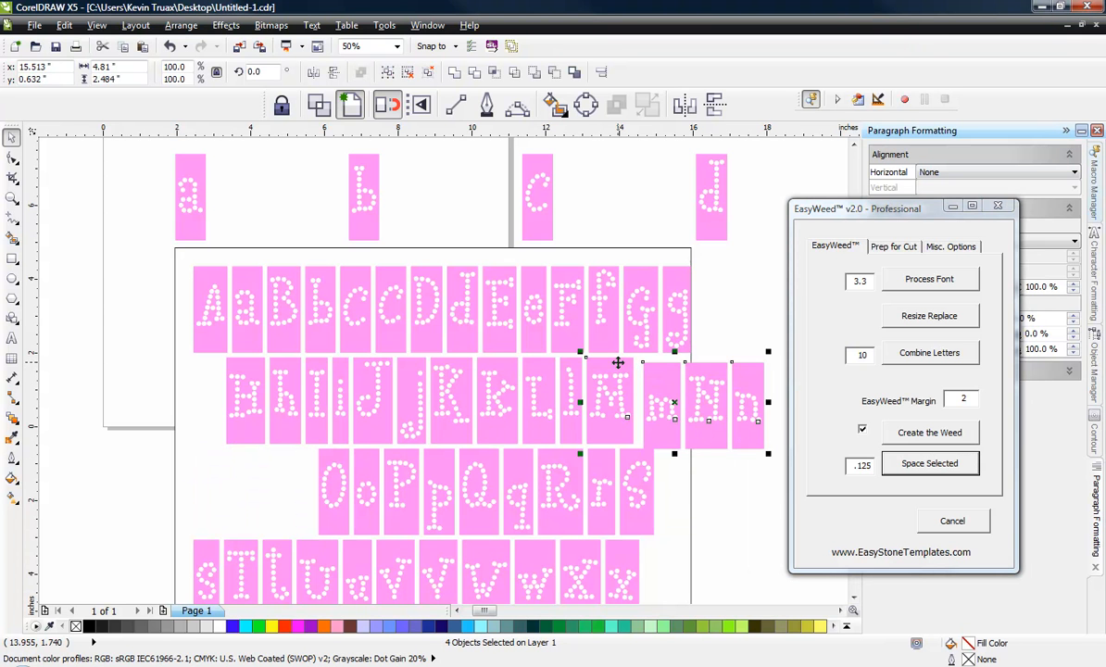
{"action": "key", "text": "t"}
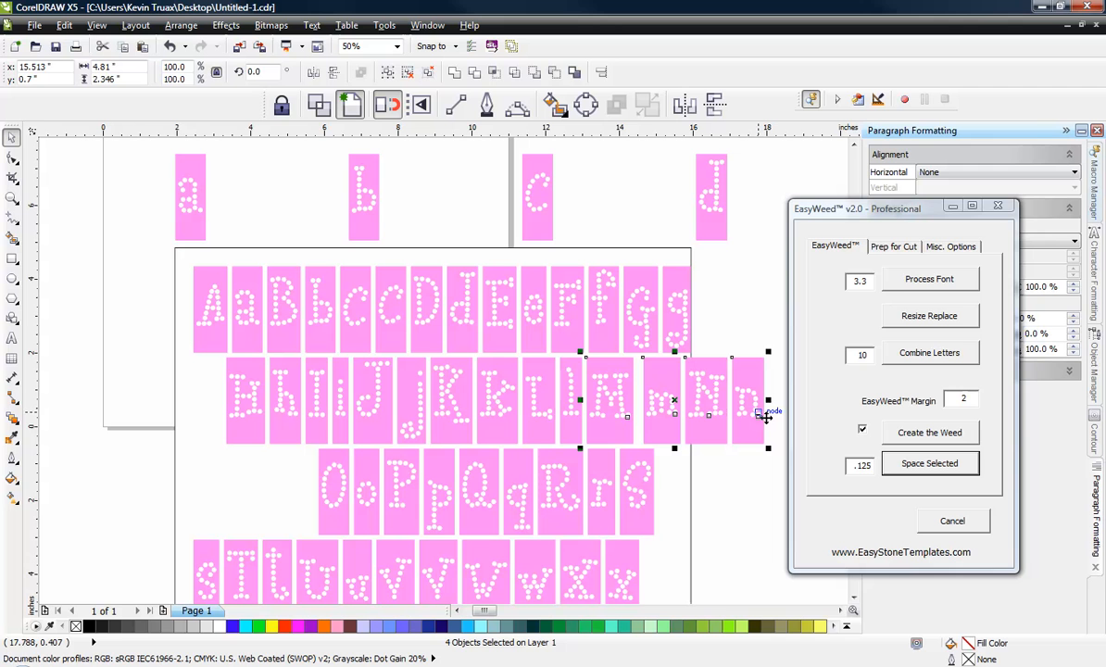
{"action": "left_click", "coordinate": [888, 455]}
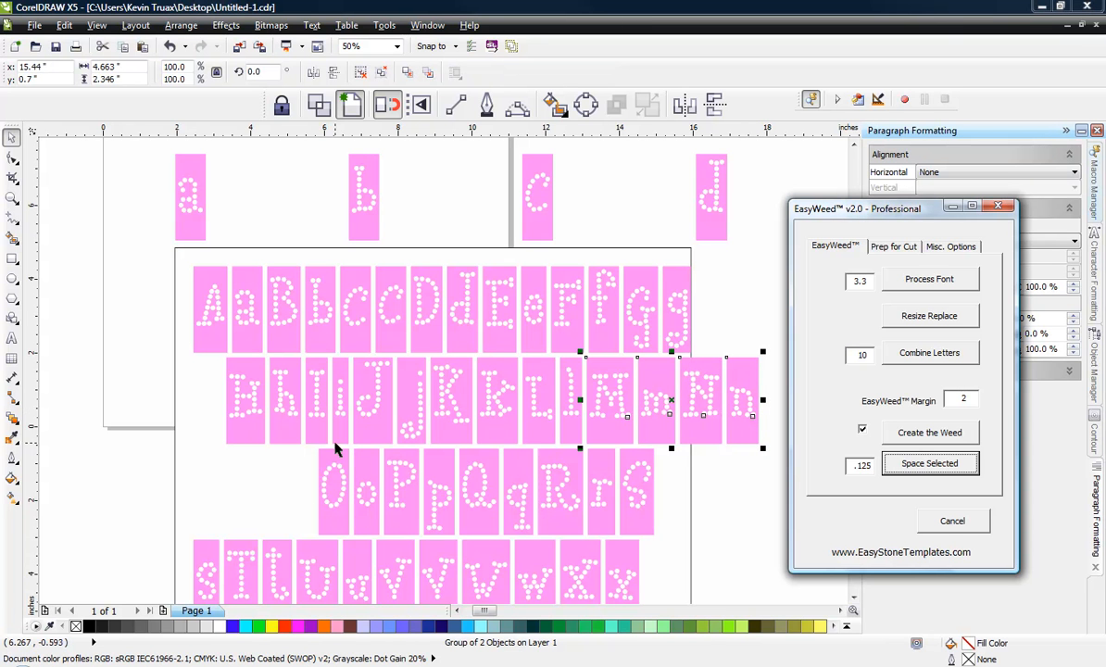
{"action": "left_click", "coordinate": [710, 488]}
Step: Move s, T and t to the end of the third row beside S, align their tops, and space them .125 apart
{"action": "scroll", "coordinate": [582, 454], "scroll_direction": "down", "scroll_amount": 1}
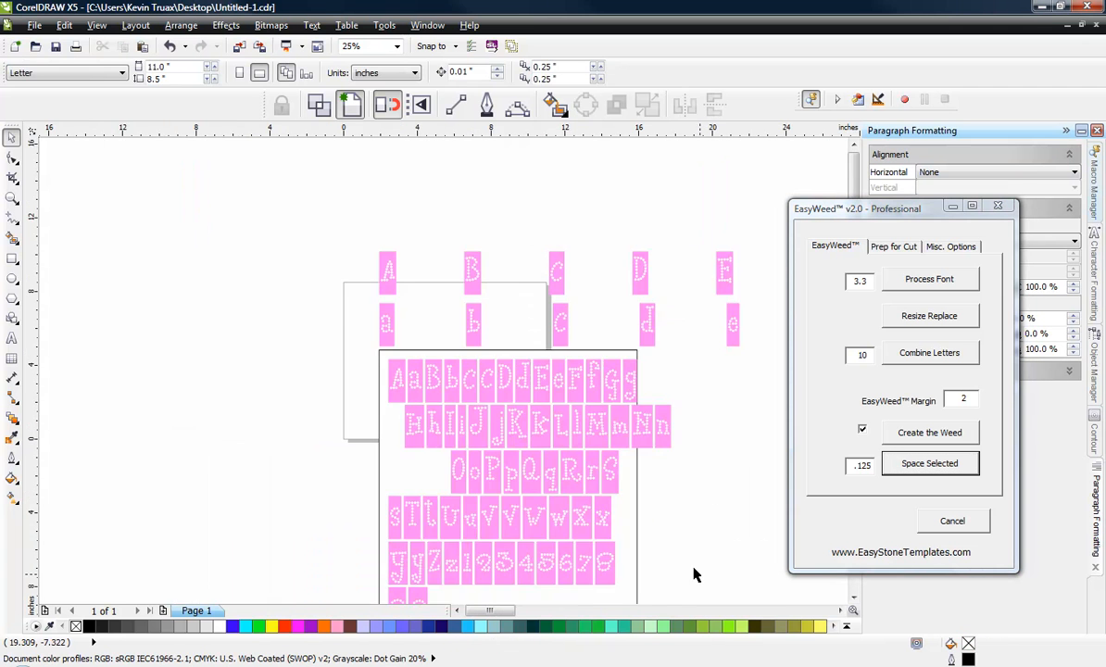
{"action": "scroll", "coordinate": [637, 570], "scroll_direction": "up", "scroll_amount": 1}
{"action": "left_click", "coordinate": [154, 480]}
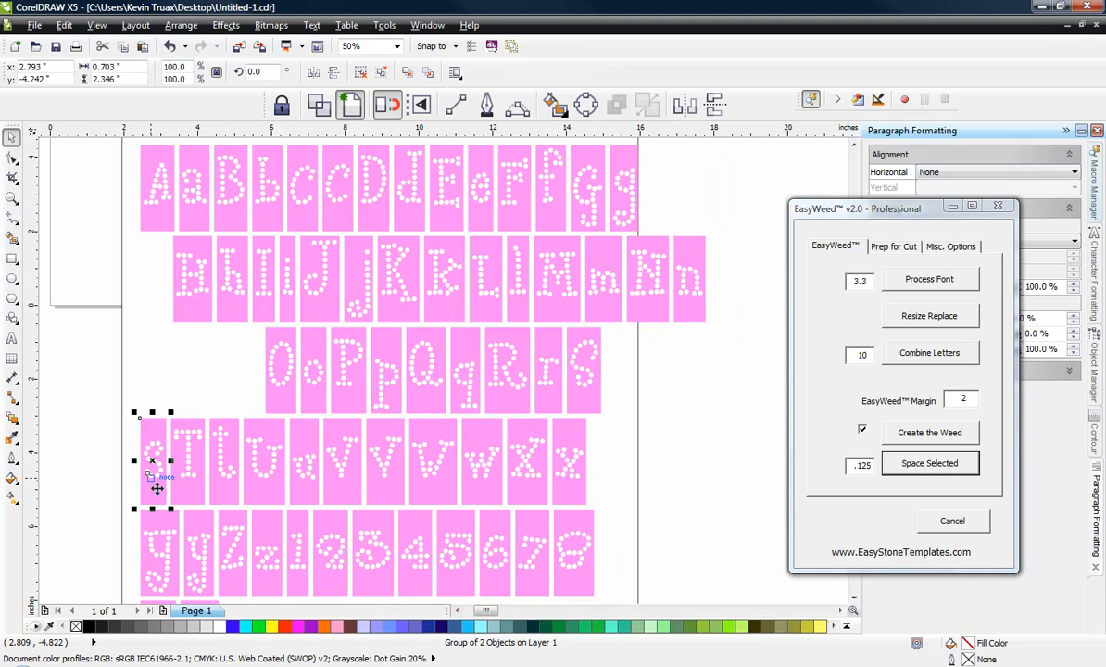
{"action": "left_click", "coordinate": [185, 486], "text": "shift"}
{"action": "left_click", "coordinate": [223, 470], "text": "shift"}
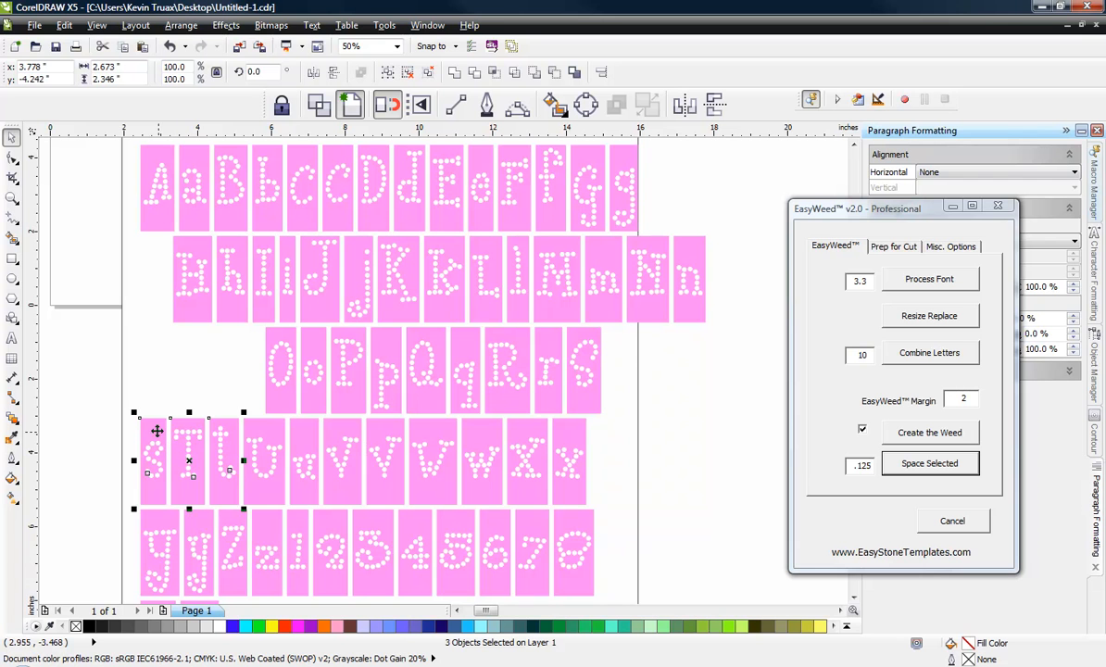
{"action": "left_click_drag", "start_coordinate": [151, 427], "coordinate": [623, 345]}
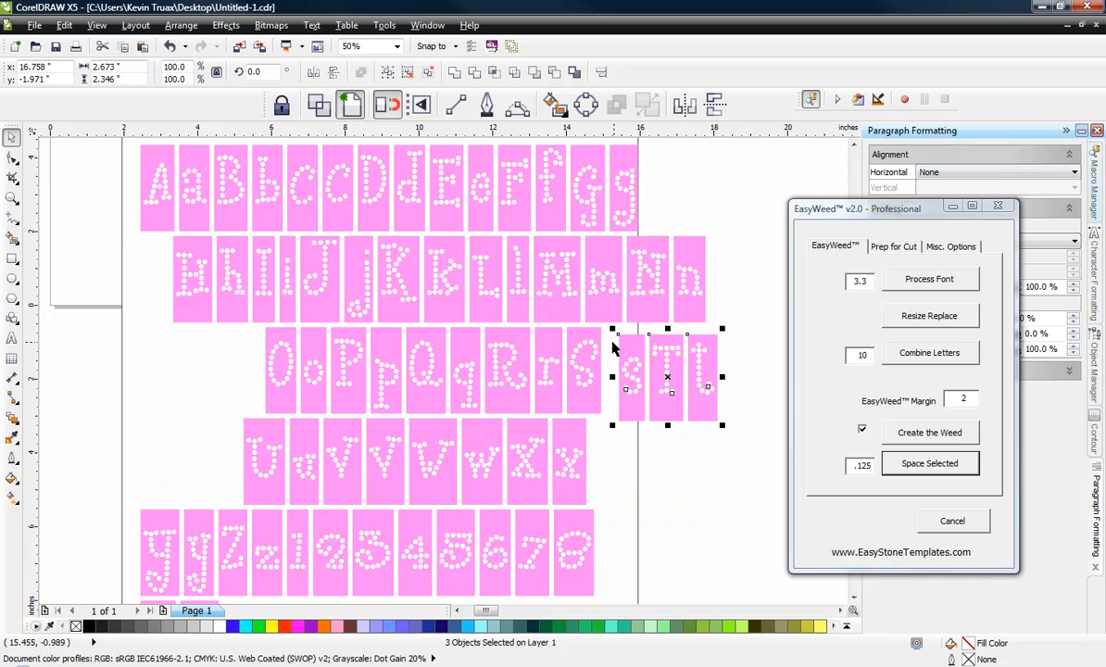
{"action": "left_click", "coordinate": [597, 335], "text": "shift"}
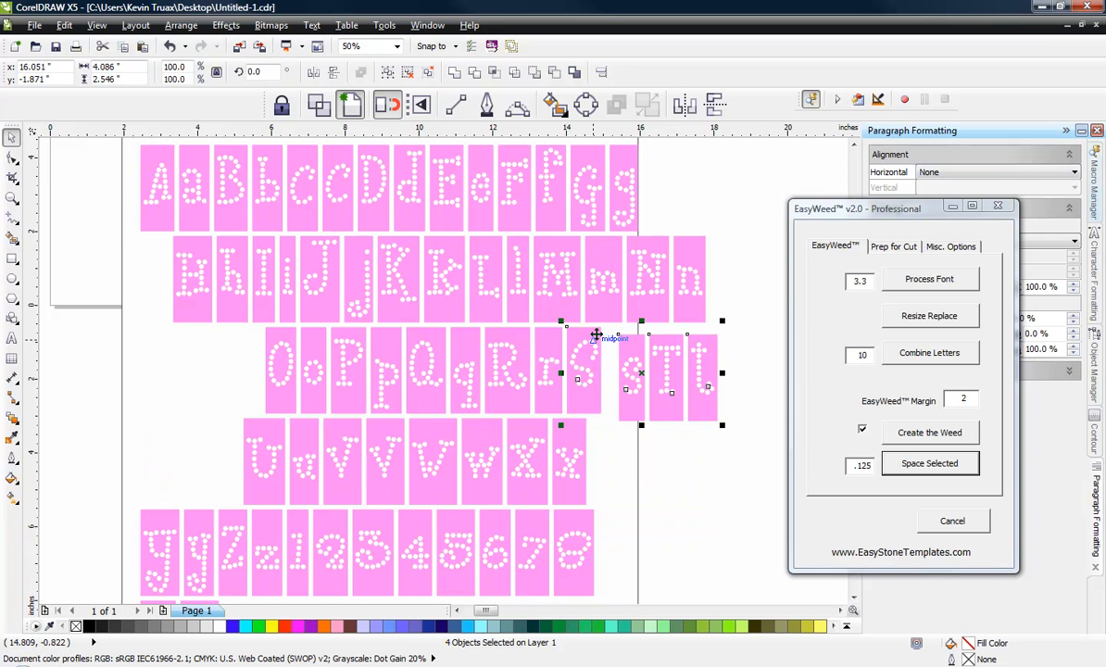
{"action": "left_click", "coordinate": [929, 463]}
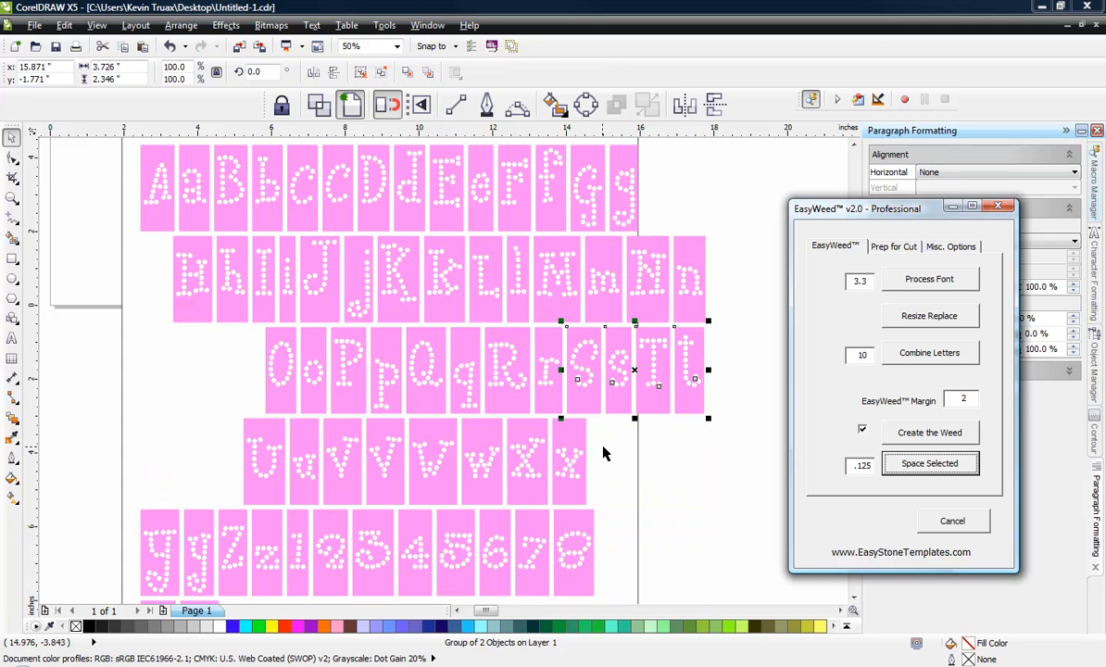
{"action": "left_click", "coordinate": [669, 424]}
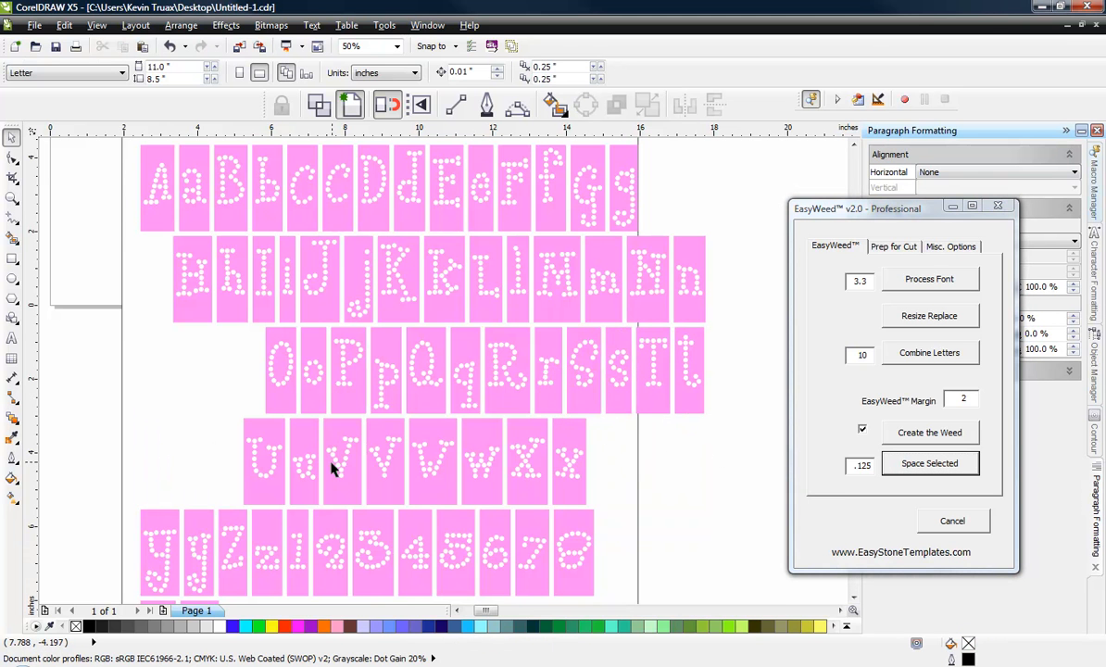
Step: Move Y, y, Z and z to the end of the fourth row beside x, align their tops, and space them .125 apart
{"action": "left_click", "coordinate": [161, 542]}
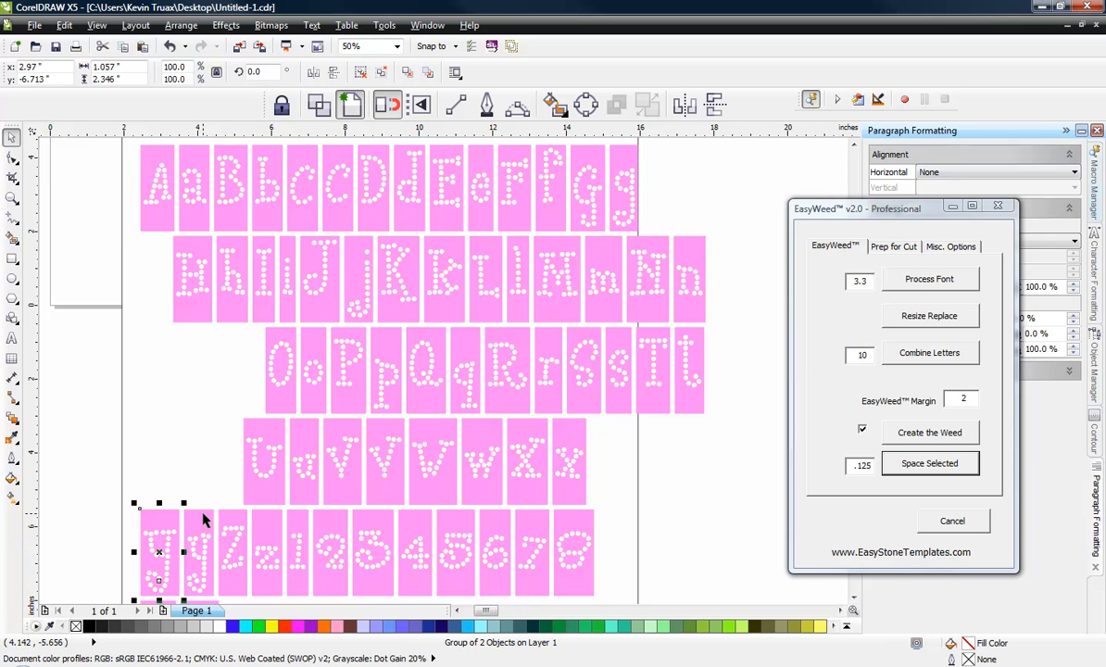
{"action": "left_click", "coordinate": [235, 526], "text": "shift"}
{"action": "left_click", "coordinate": [269, 523], "text": "shift"}
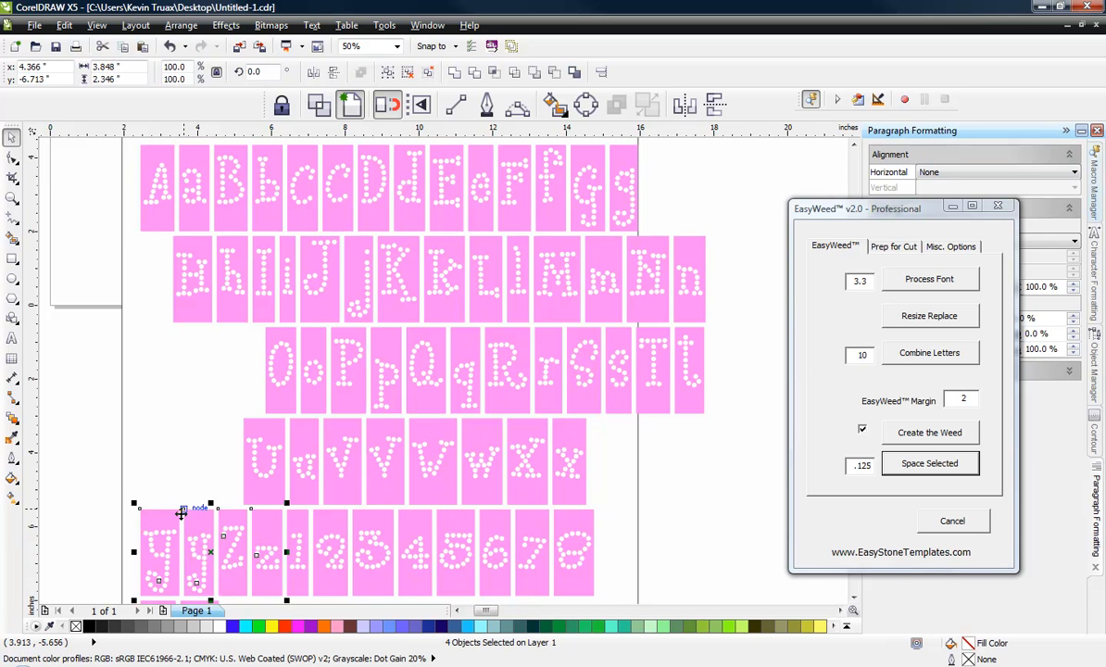
{"action": "left_click_drag", "start_coordinate": [169, 519], "coordinate": [632, 435]}
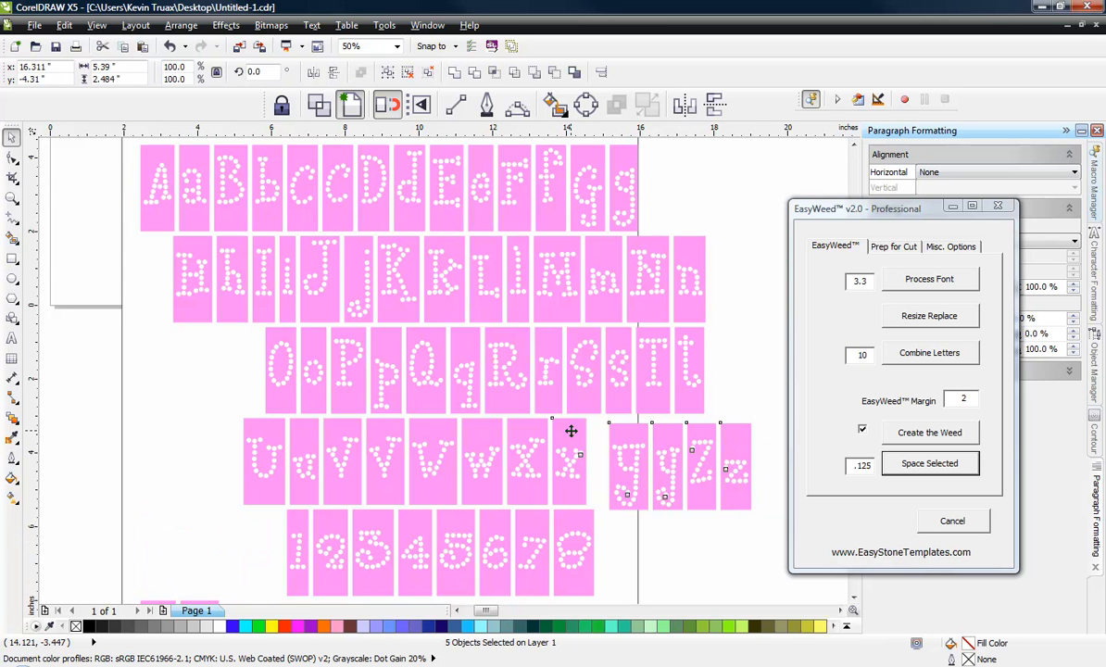
{"action": "left_click", "coordinate": [573, 434], "text": "shift"}
{"action": "left_click", "coordinate": [887, 465]}
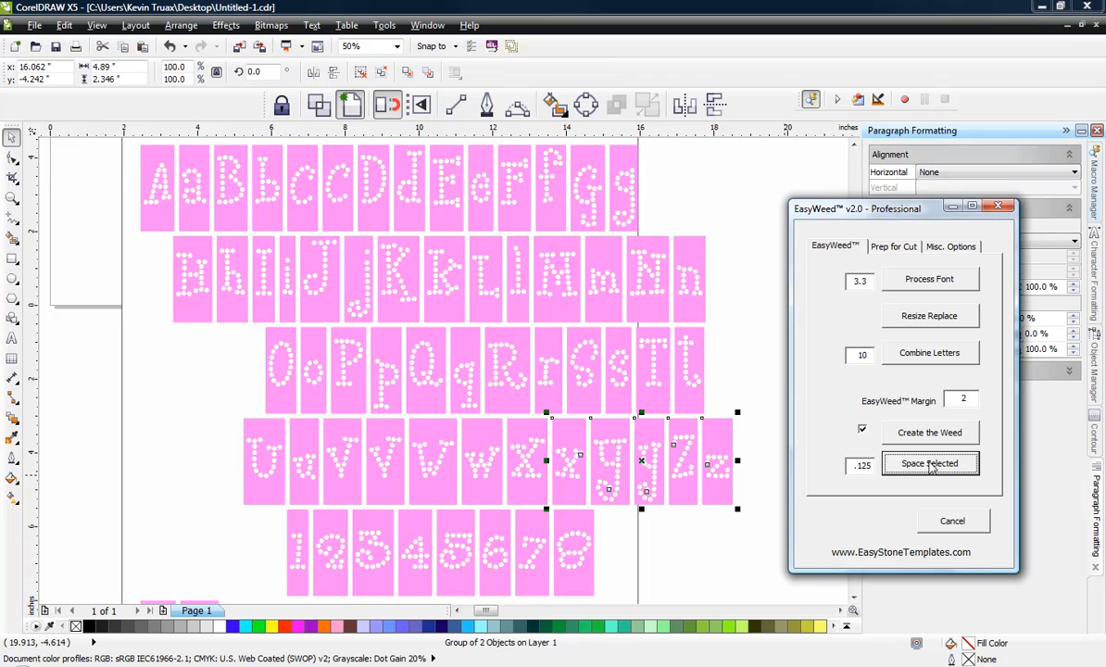
Step: Move 9 and 0 to the end of the number row beside 8, align their tops, and space them .125 apart
{"action": "scroll", "coordinate": [536, 437], "scroll_direction": "down", "scroll_amount": 2}
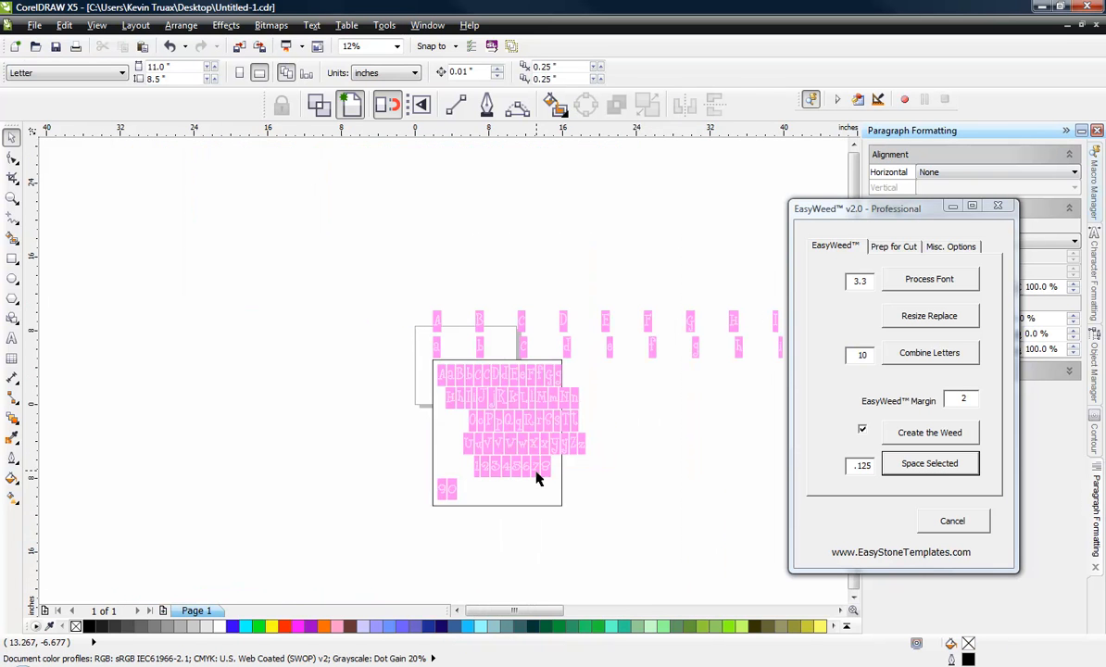
{"action": "scroll", "coordinate": [536, 478], "scroll_direction": "up", "scroll_amount": 1}
{"action": "scroll", "coordinate": [460, 514], "scroll_direction": "up", "scroll_amount": 1}
{"action": "left_click", "coordinate": [357, 485]}
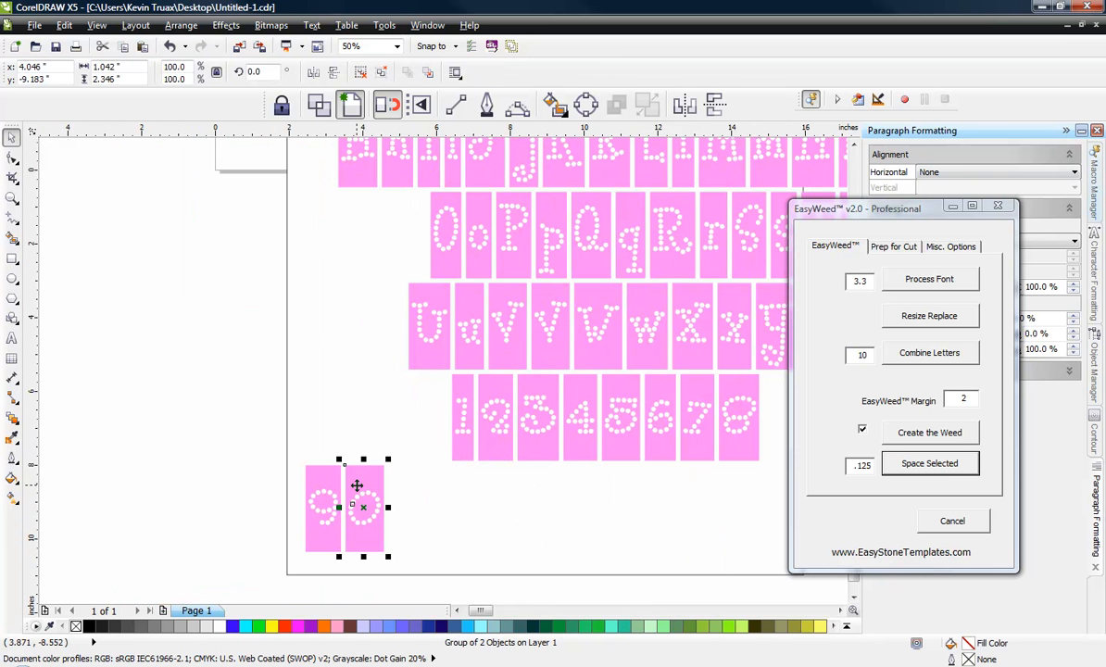
{"action": "key", "text": "ctrl+u"}
{"action": "left_click_drag", "start_coordinate": [337, 476], "coordinate": [774, 384]}
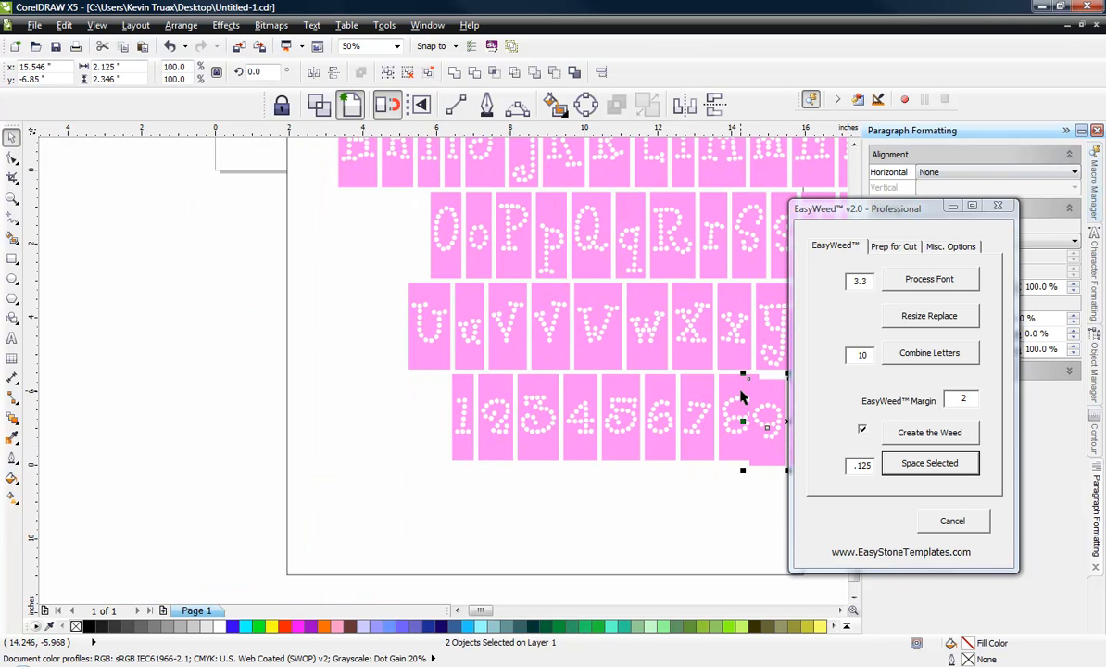
{"action": "left_click", "coordinate": [731, 394], "text": "shift"}
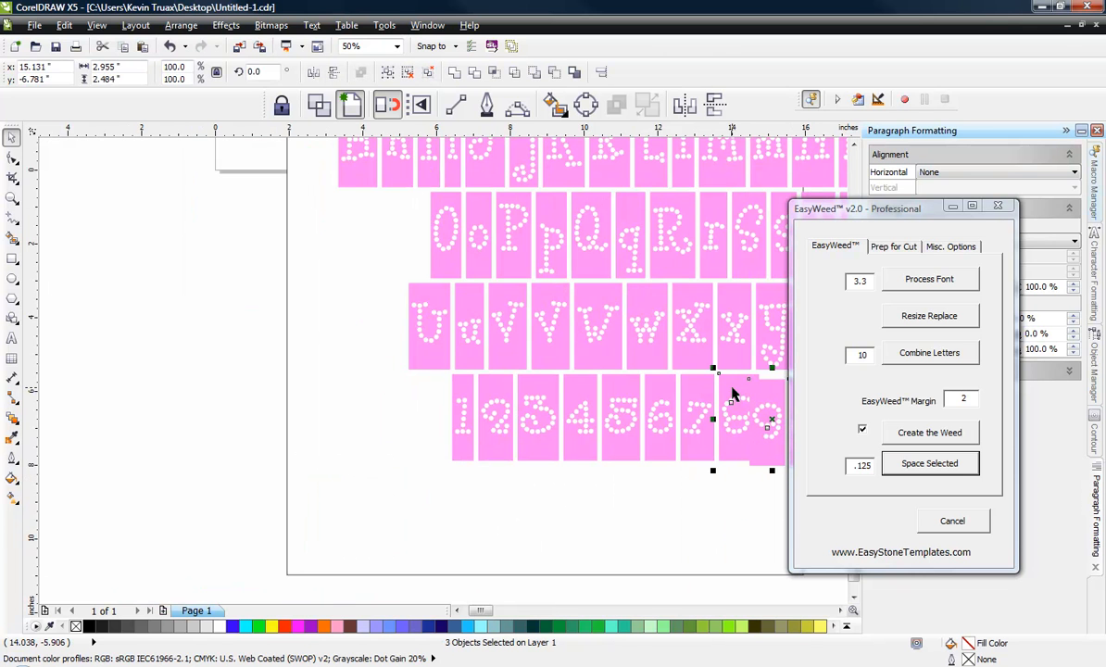
{"action": "left_click", "coordinate": [912, 463]}
{"action": "left_click", "coordinate": [242, 399]}
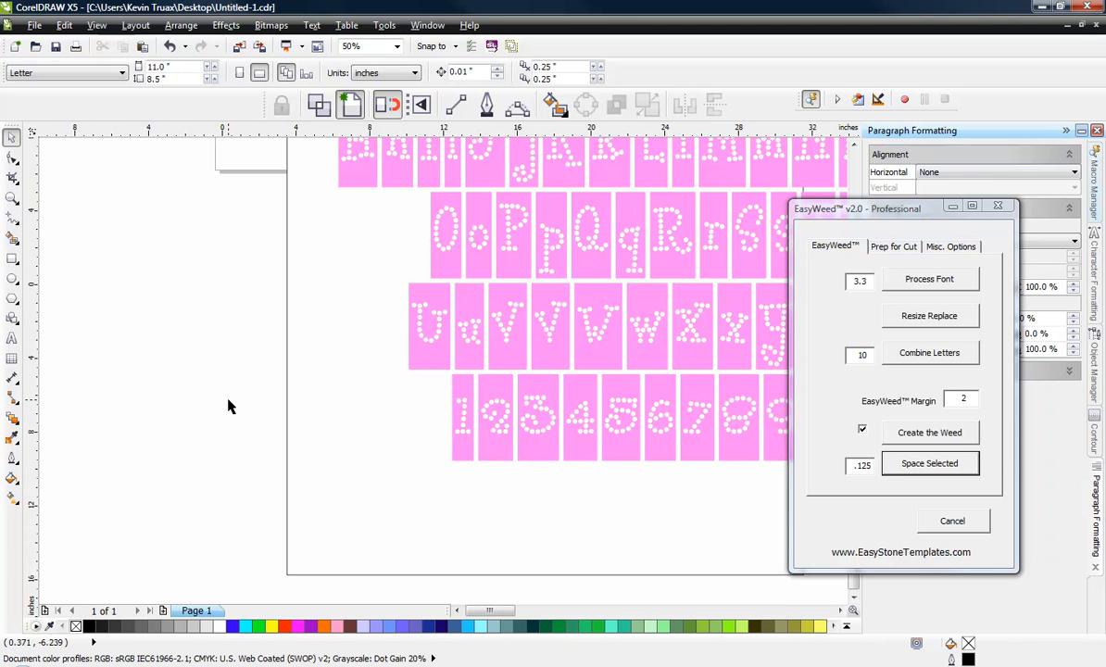
Step: Delete the outer sheet rectangle and the inner margin rectangle around the letter rows
{"action": "scroll", "coordinate": [227, 400], "scroll_direction": "down", "scroll_amount": 1}
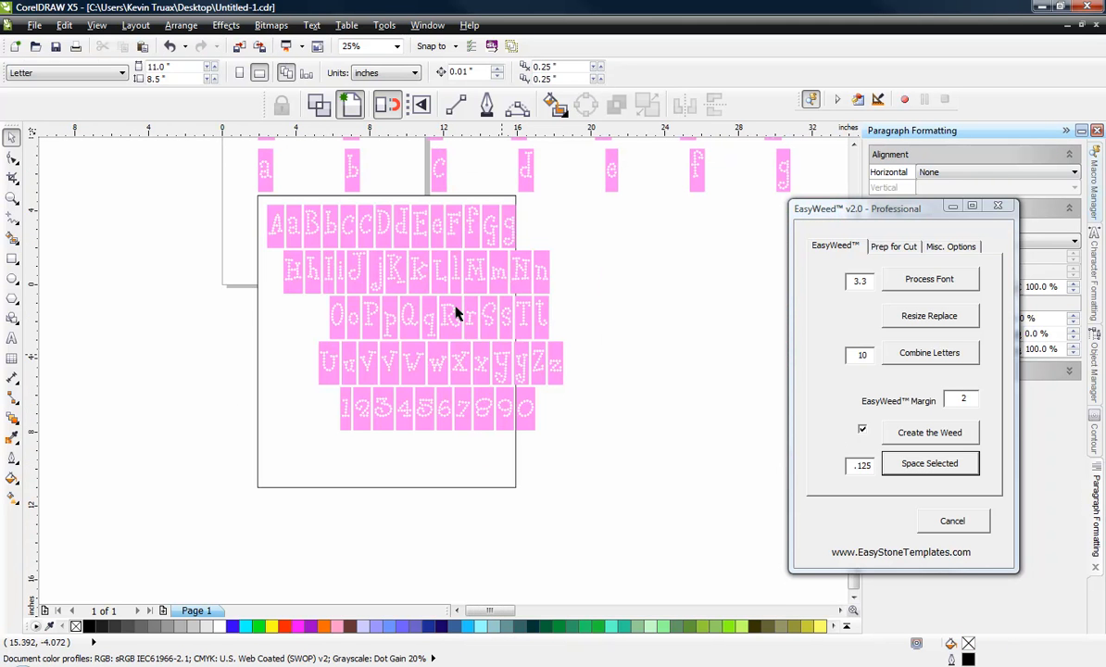
{"action": "left_click", "coordinate": [280, 387]}
{"action": "key", "text": "Delete"}
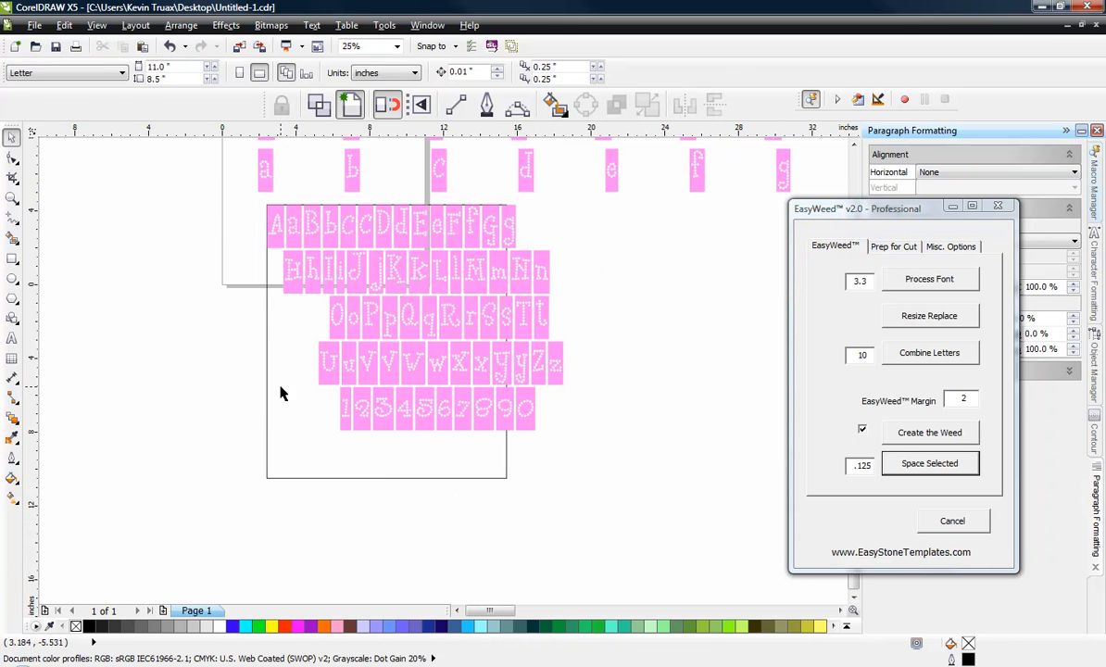
{"action": "left_click", "coordinate": [267, 319]}
{"action": "key", "text": "Delete"}
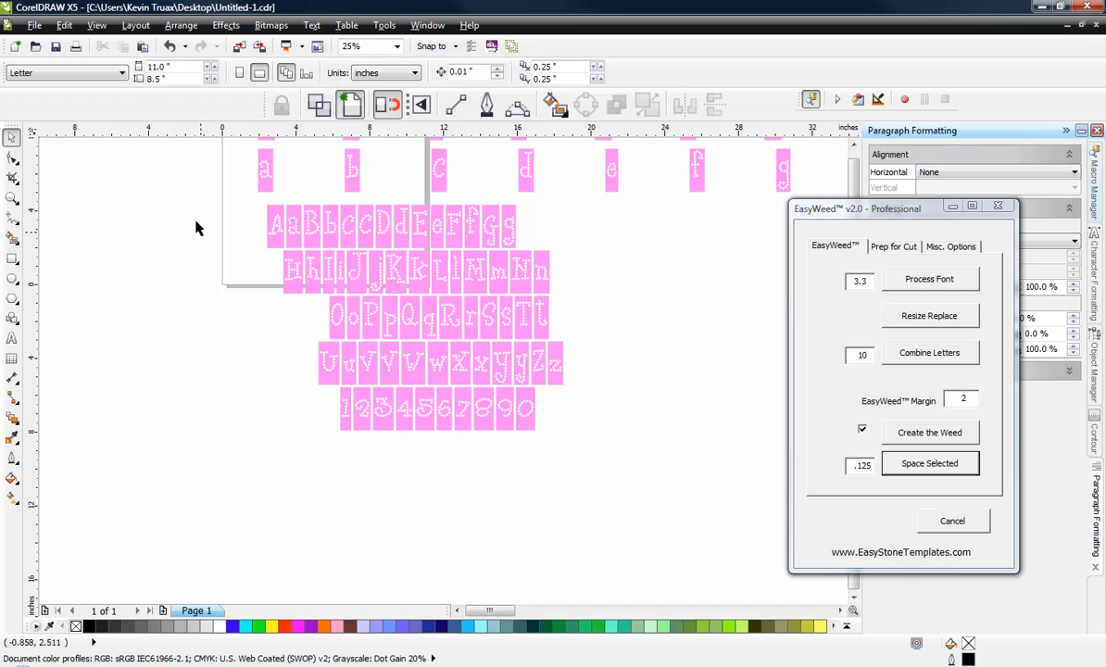
Step: Group each row of letters and numbers separately, and align all five rows on a common vertical center
{"action": "left_click_drag", "start_coordinate": [209, 198], "coordinate": [261, 305]}
{"action": "key", "text": "ctrl+g"}
{"action": "left_click_drag", "start_coordinate": [646, 289], "coordinate": [303, 358]}
{"action": "key", "text": "ctrl+g"}
{"action": "left_click_drag", "start_coordinate": [613, 324], "coordinate": [294, 395]}
{"action": "key", "text": "ctrl+g"}
{"action": "left_click_drag", "start_coordinate": [625, 358], "coordinate": [296, 447]}
{"action": "key", "text": "ctrl+g"}
{"action": "left_click", "coordinate": [203, 479]}
{"action": "left_click_drag", "start_coordinate": [190, 478], "coordinate": [593, 205]}
{"action": "key", "text": "c"}
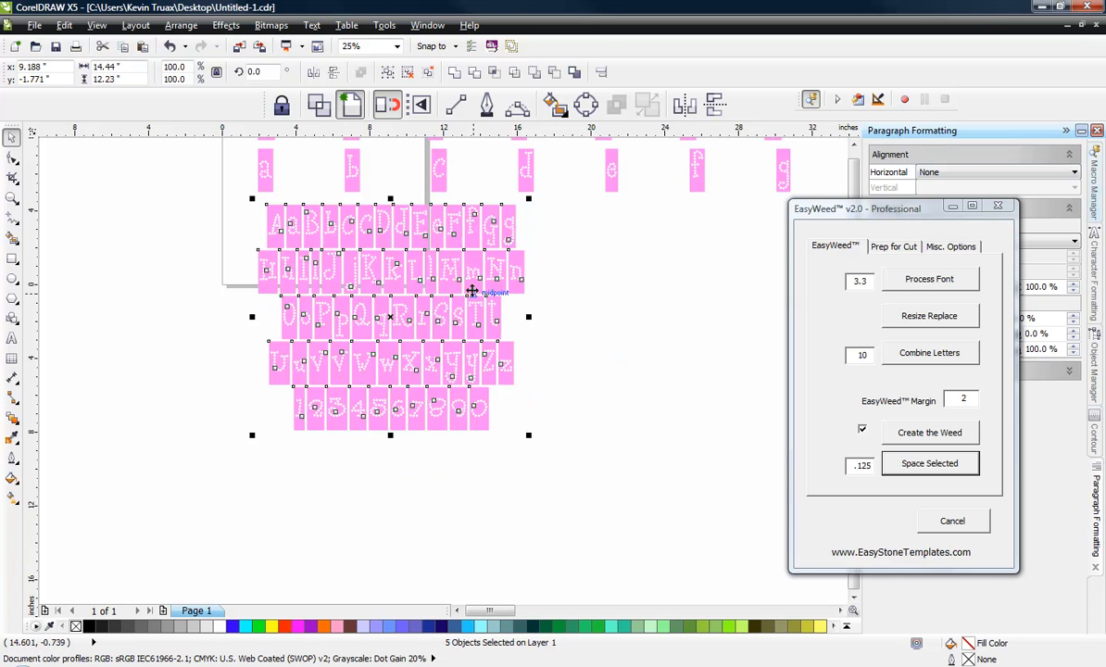
Step: Move the five centered rows together to just below the page, and deselect them
{"action": "left_click_drag", "start_coordinate": [471, 291], "coordinate": [445, 427]}
{"action": "left_click", "coordinate": [538, 425]}
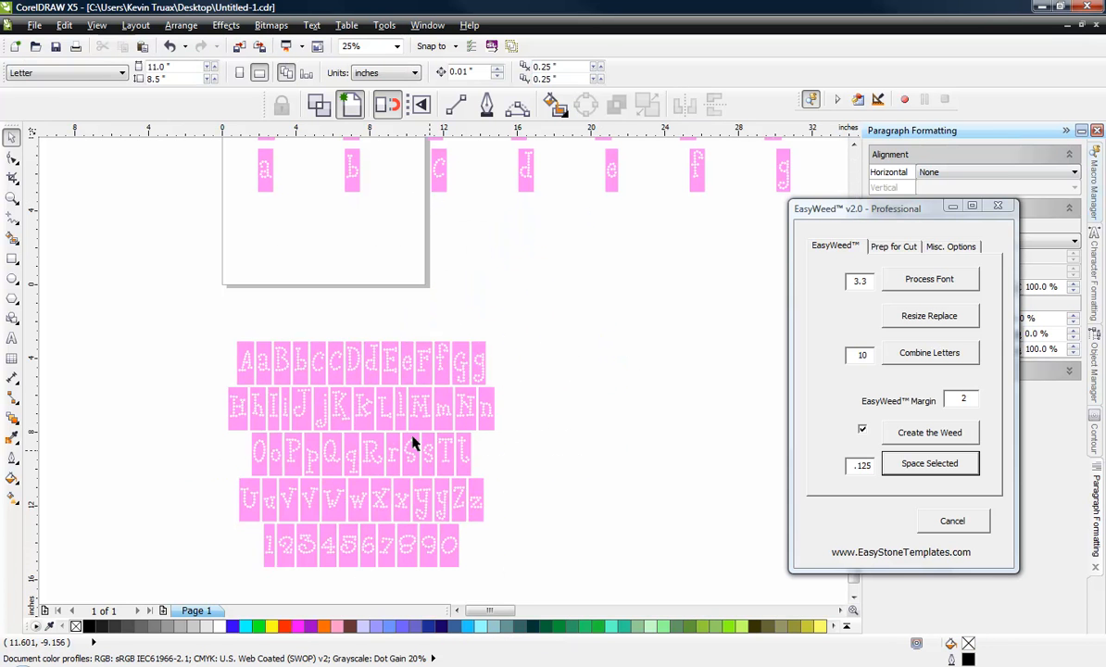
{"action": "left_click_drag", "start_coordinate": [188, 293], "coordinate": [521, 574]}
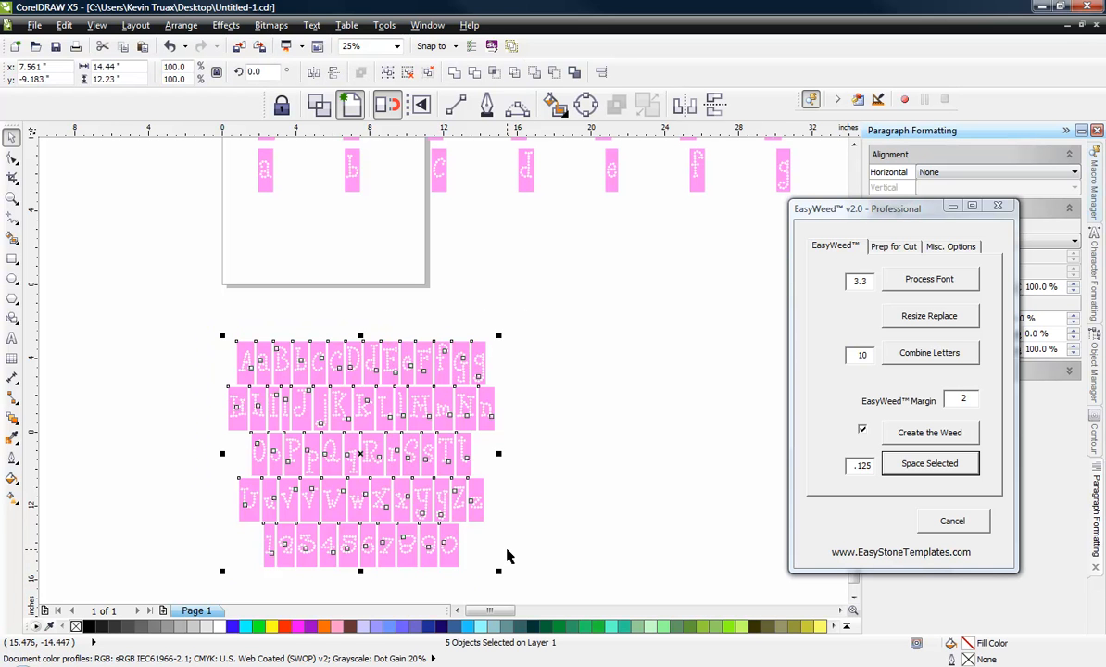
{"action": "left_click_drag", "start_coordinate": [394, 535], "coordinate": [382, 454]}
{"action": "left_click", "coordinate": [134, 454]}
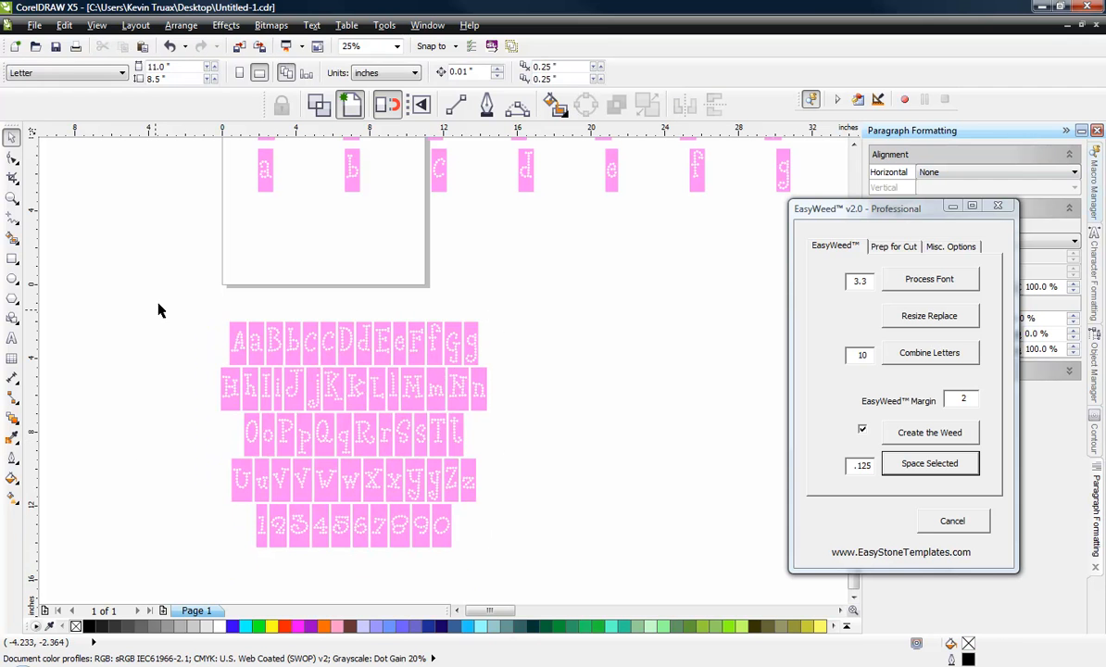
{"action": "left_click_drag", "start_coordinate": [164, 294], "coordinate": [521, 585]}
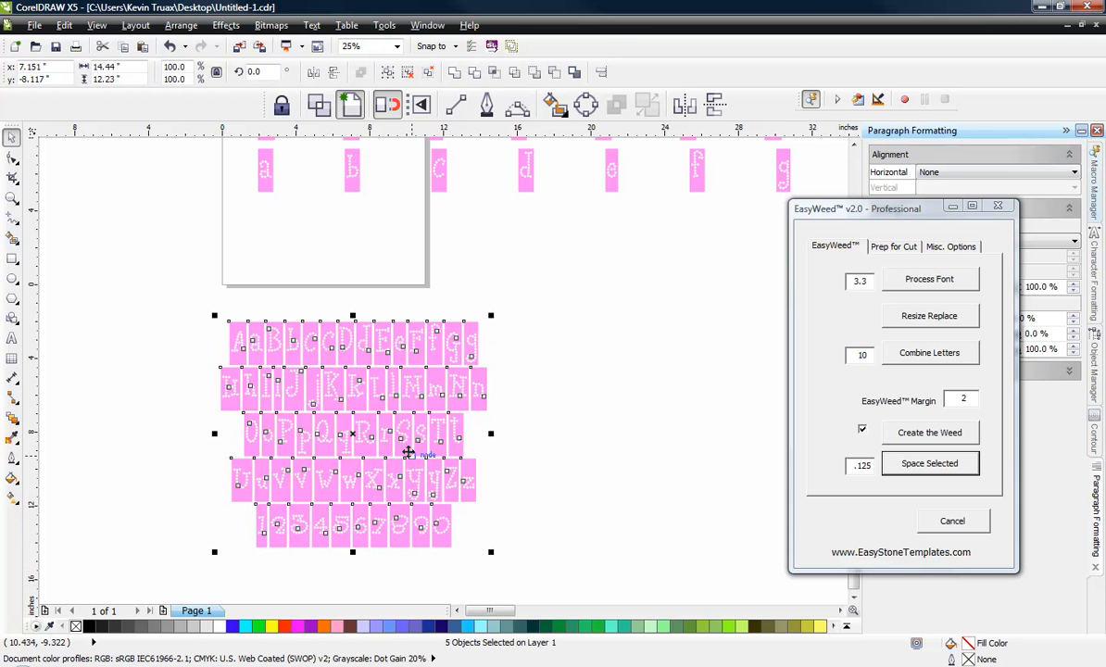
{"action": "scroll", "coordinate": [315, 453], "scroll_direction": "up", "scroll_amount": 1}
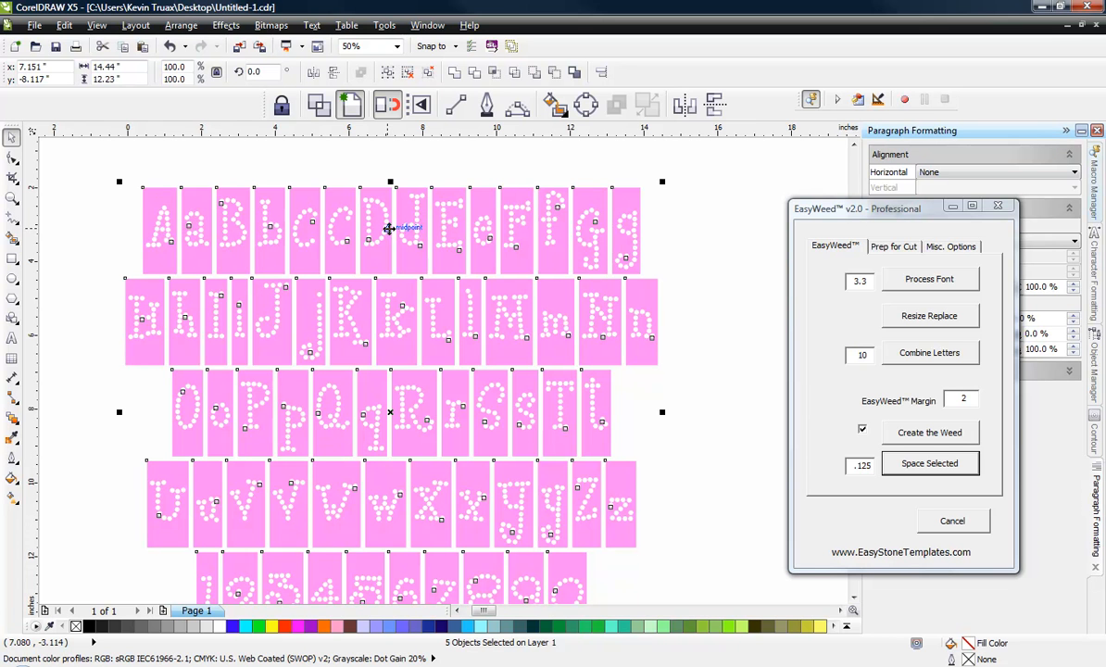
{"action": "scroll", "coordinate": [668, 378], "scroll_direction": "down", "scroll_amount": 1}
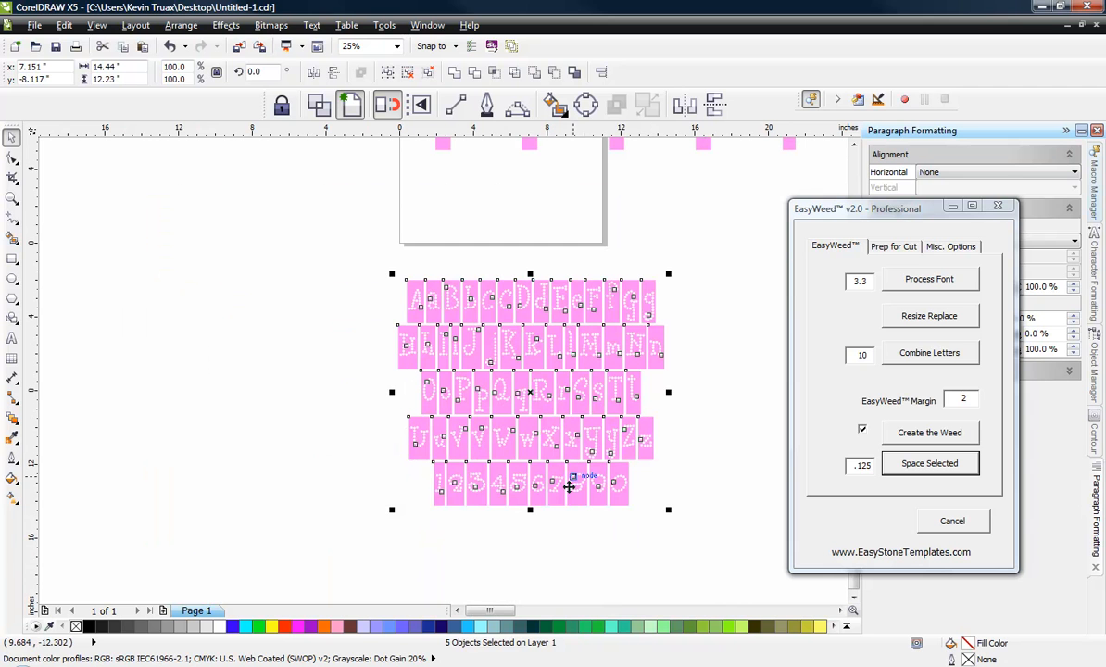
{"action": "left_click", "coordinate": [578, 548]}
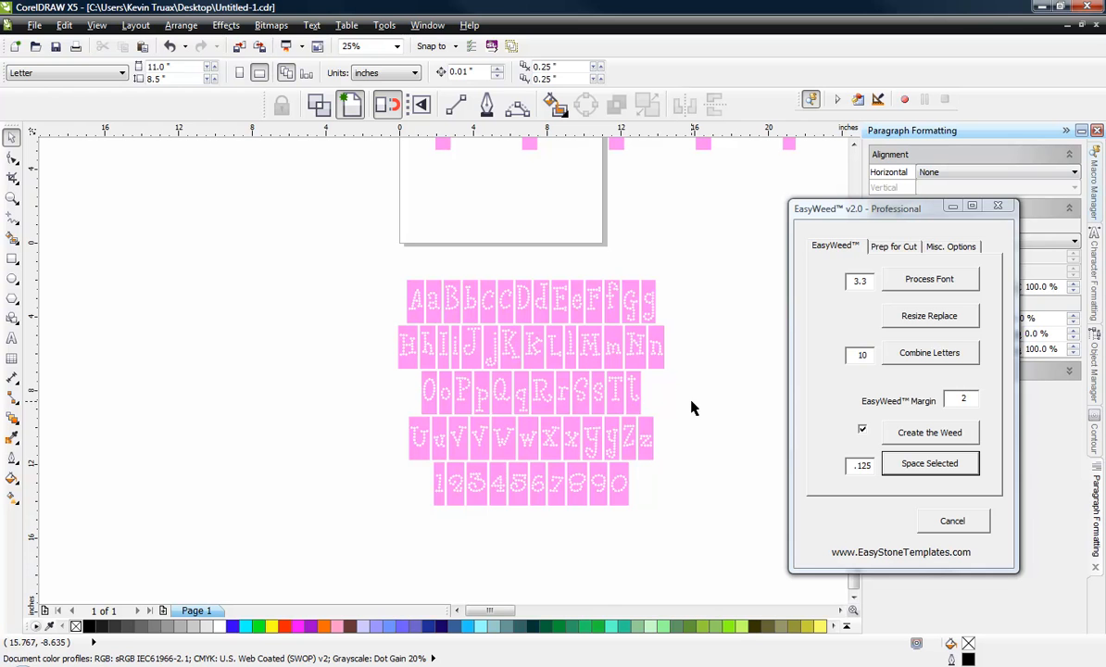
{"action": "left_click_drag", "start_coordinate": [713, 262], "coordinate": [357, 563]}
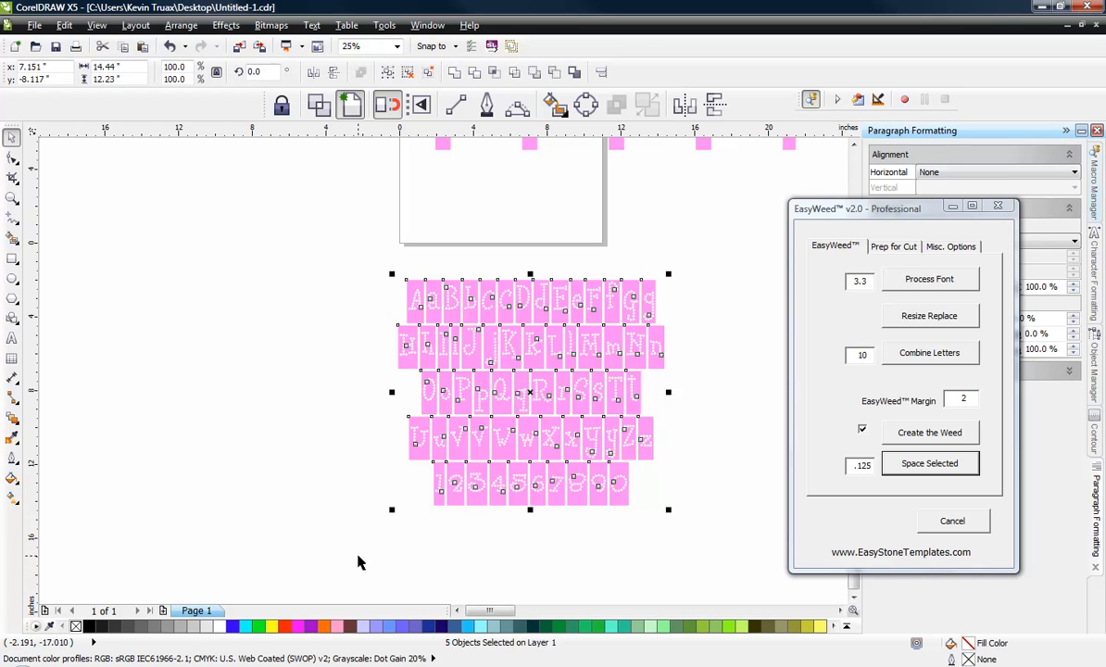
{"action": "left_click", "coordinate": [354, 549]}
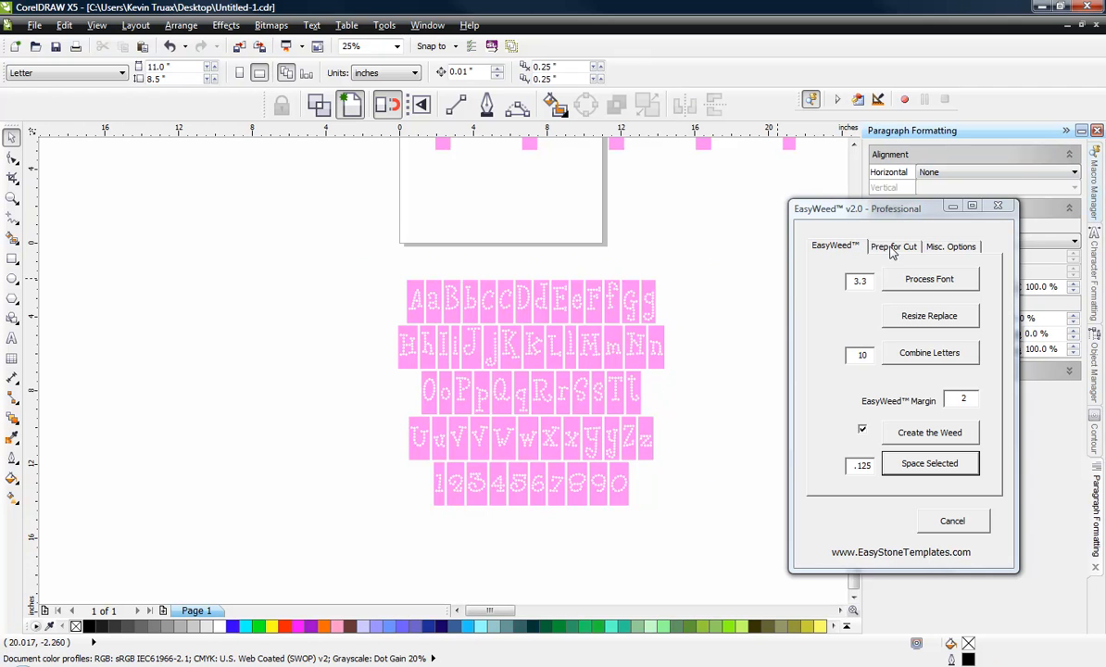
{"action": "left_click", "coordinate": [965, 246]}
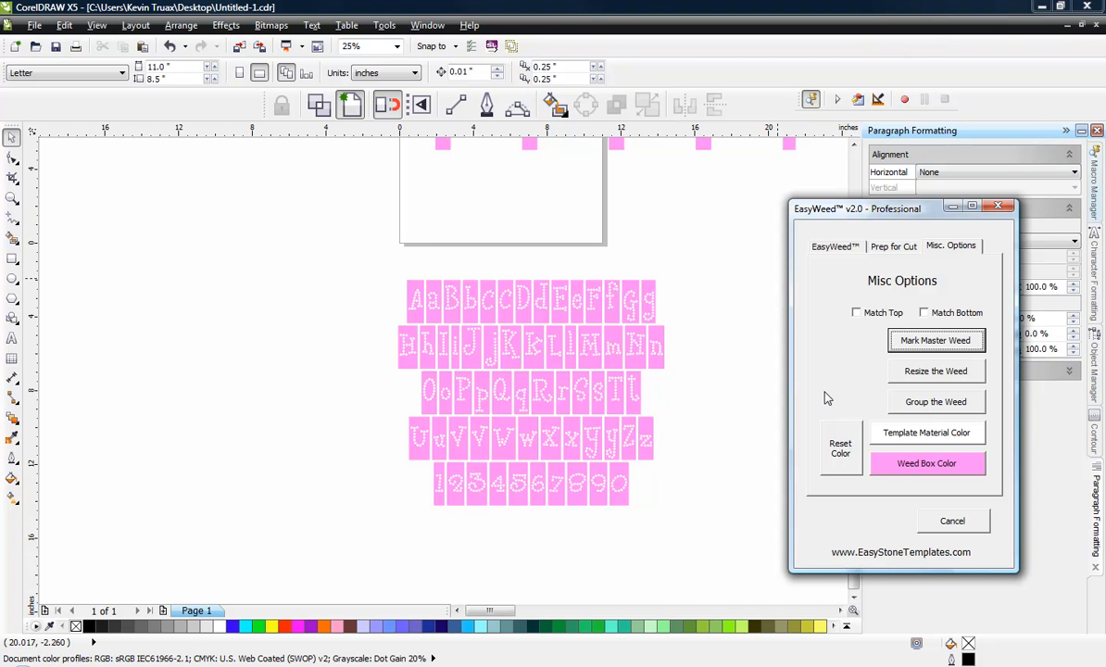
{"action": "left_click", "coordinate": [853, 248]}
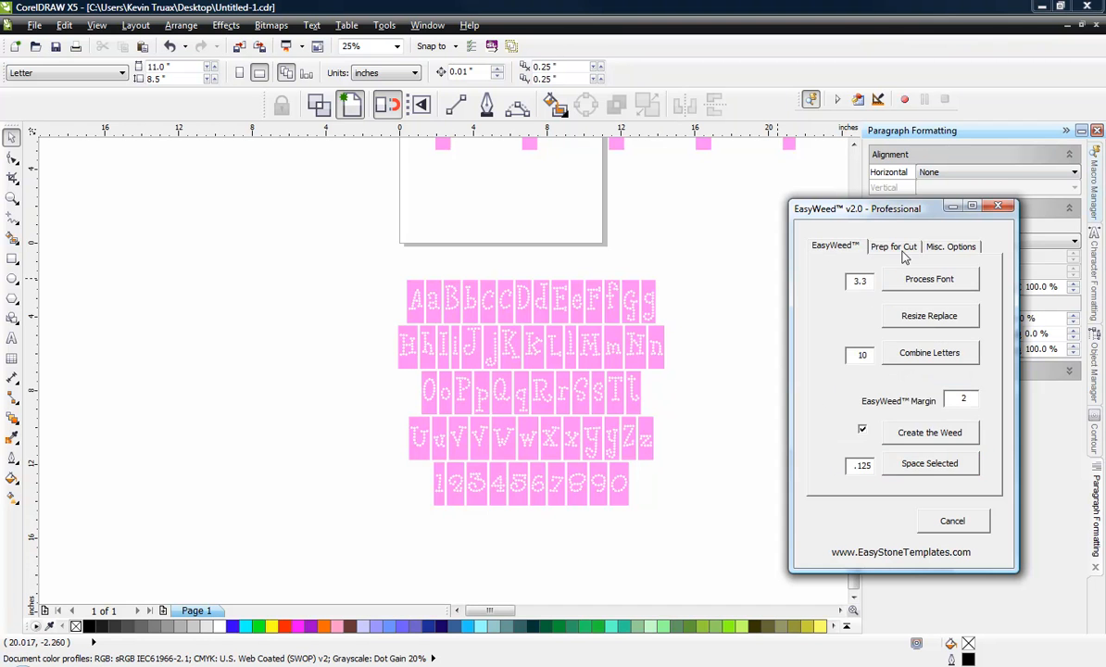
{"action": "left_click", "coordinate": [895, 248]}
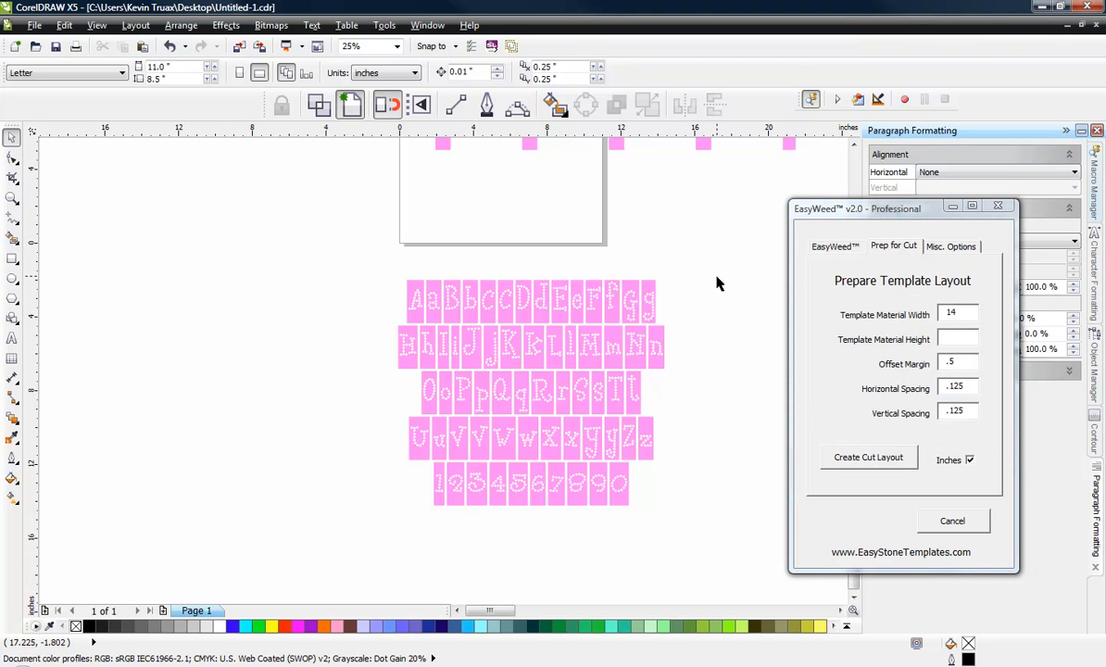